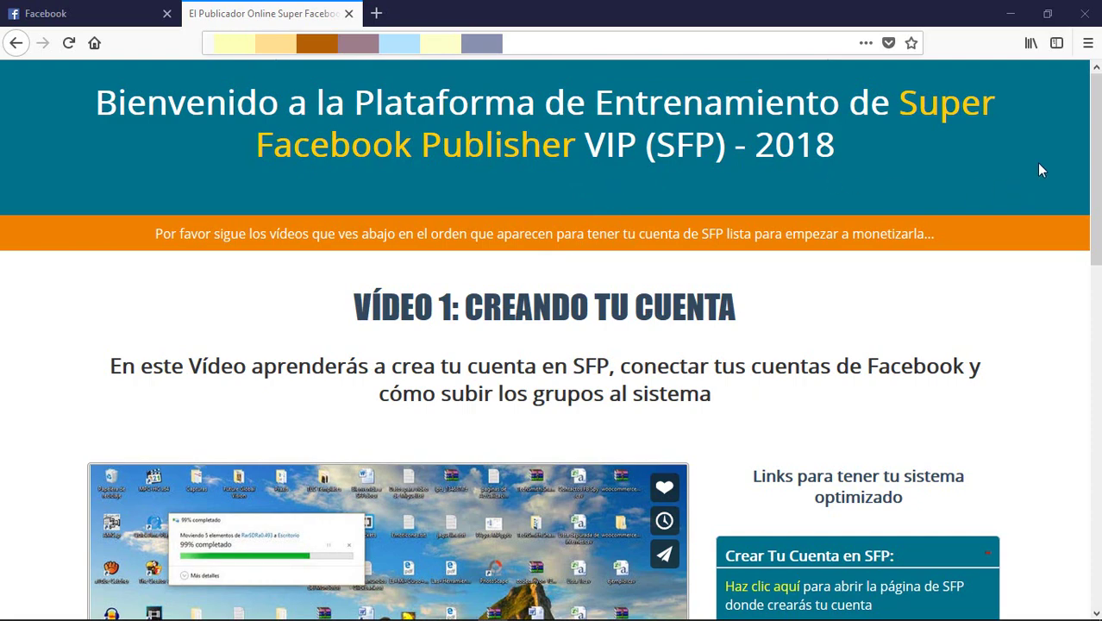
Step: Scroll to the 'Crear Tu Cuenta en SFP' box and follow its 'Haz clic aquí' link
{"action": "left_click_drag", "start_coordinate": [1095, 173], "coordinate": [1095, 276]}
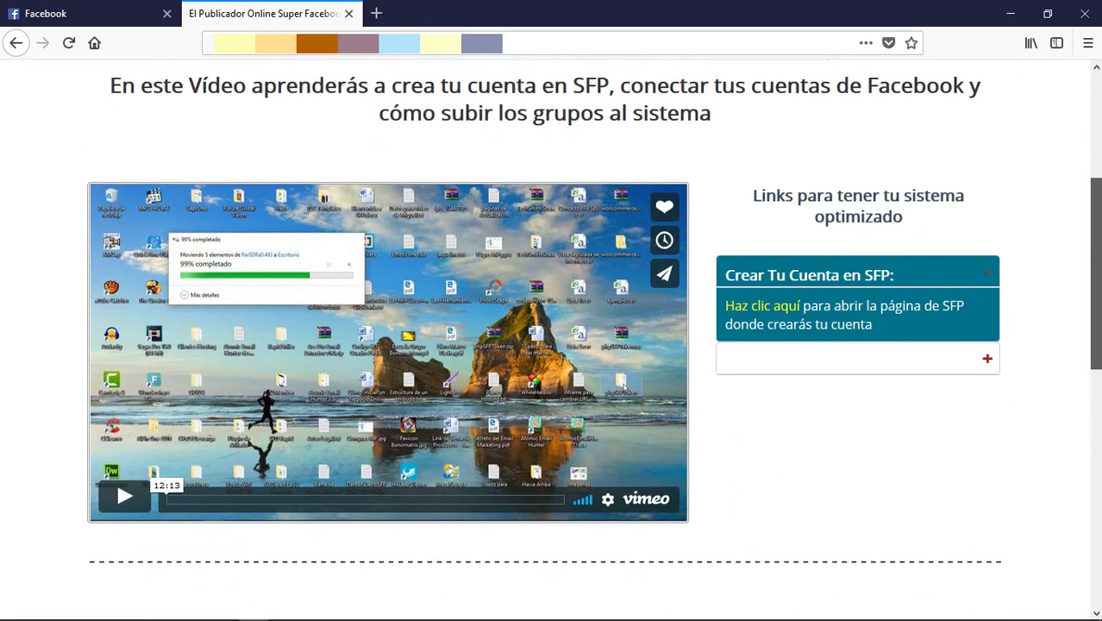
{"action": "left_click", "coordinate": [780, 312]}
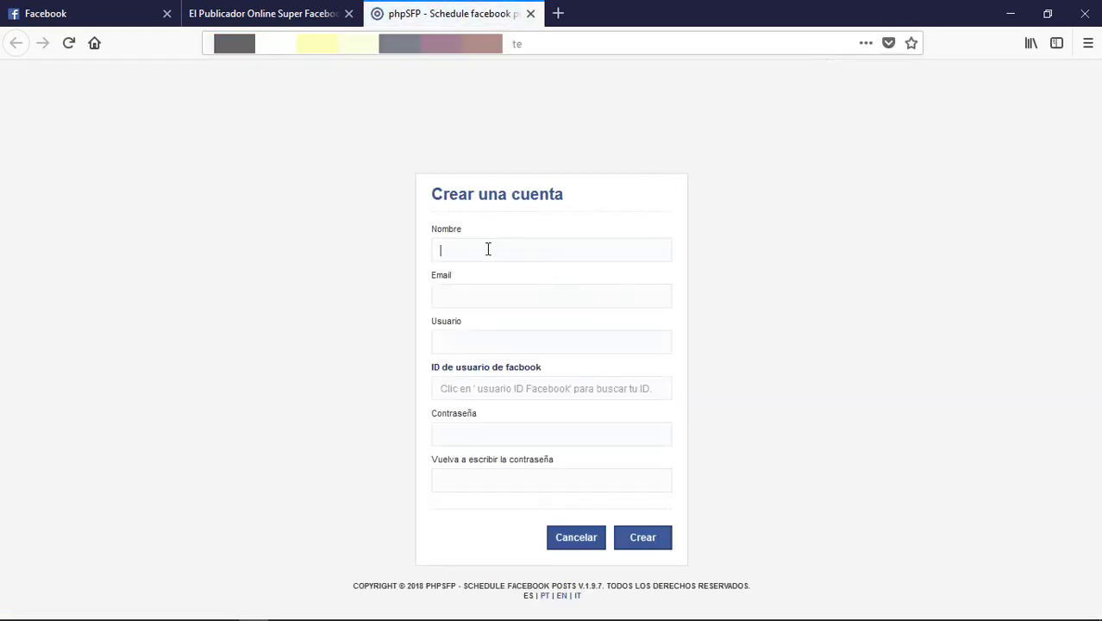
Step: Enter the first name in Nombre, the Gmail address in Email, and the chosen username in Usuario
{"action": "type", "text": "Juan"}
{"action": "left_click", "coordinate": [480, 295]}
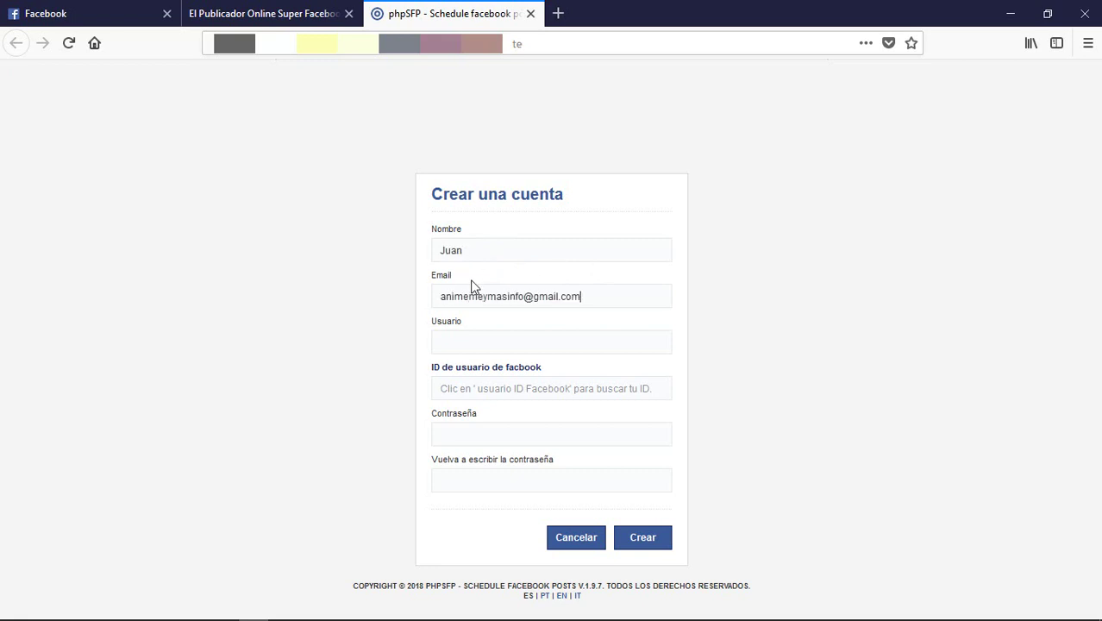
{"action": "left_click", "coordinate": [450, 338]}
{"action": "type", "text": "jofra72"}
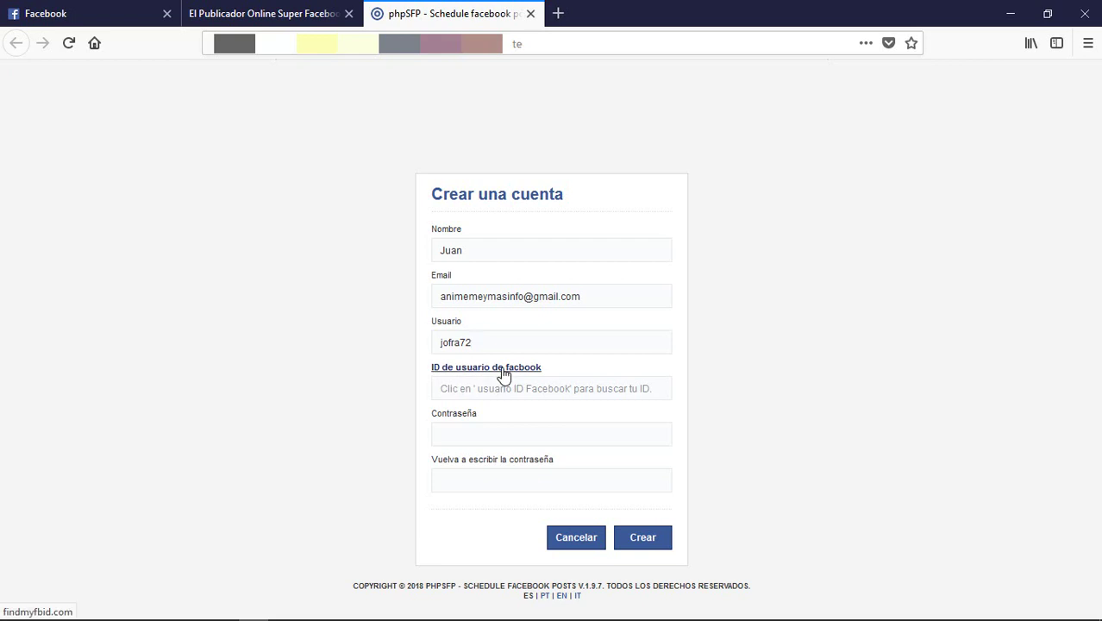
Step: Open the findmyfbid.com ID lookup from the form's link, then return to the Facebook tab
{"action": "left_click", "coordinate": [504, 368]}
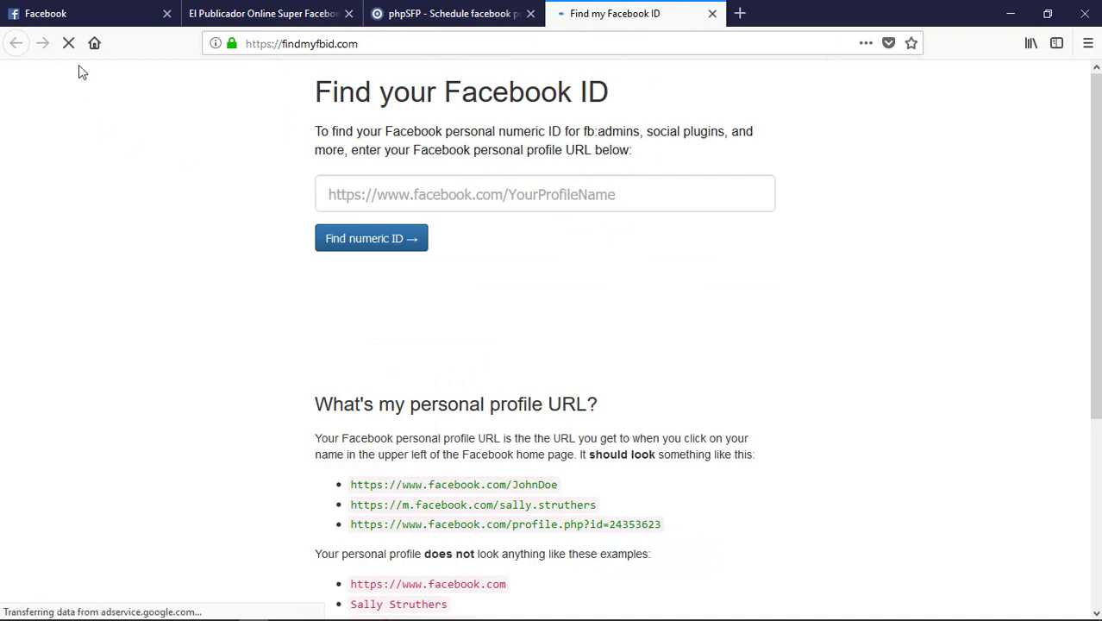
{"action": "left_click", "coordinate": [87, 18]}
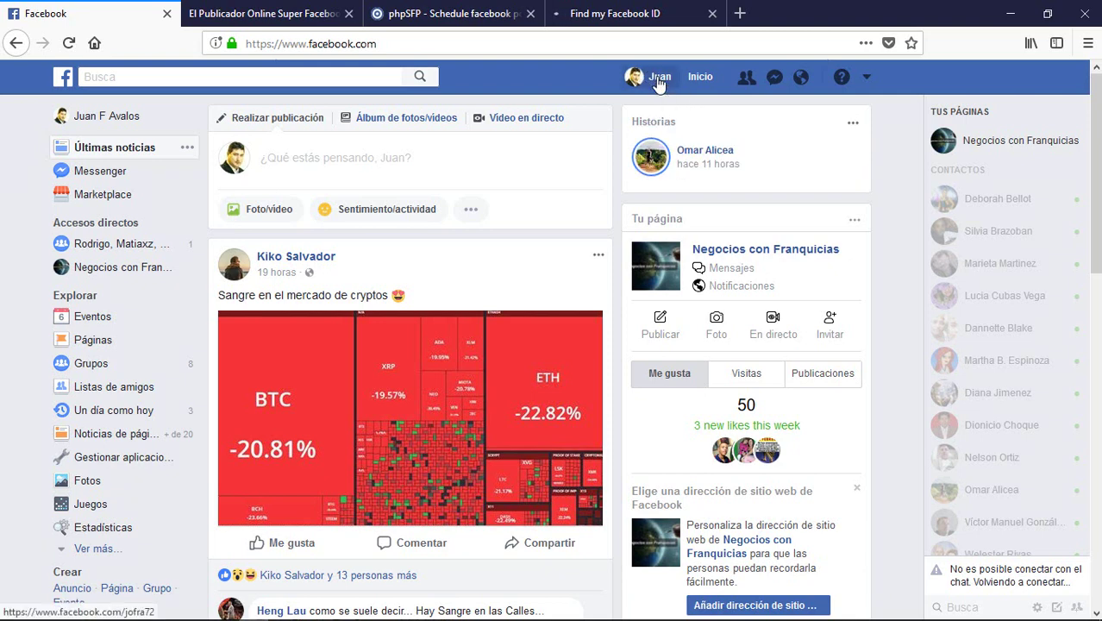
Step: Open your own Facebook profile and copy its URL from the address bar
{"action": "left_click", "coordinate": [660, 80]}
{"action": "left_click", "coordinate": [431, 43]}
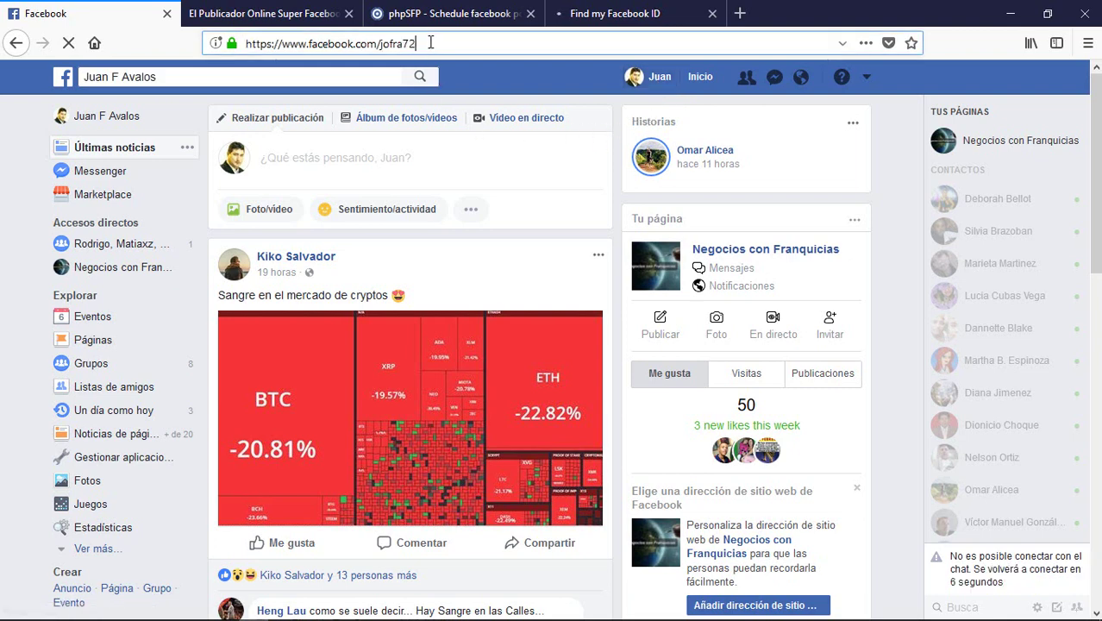
{"action": "left_click_drag", "start_coordinate": [430, 43], "coordinate": [245, 36]}
{"action": "key", "text": "ctrl+c"}
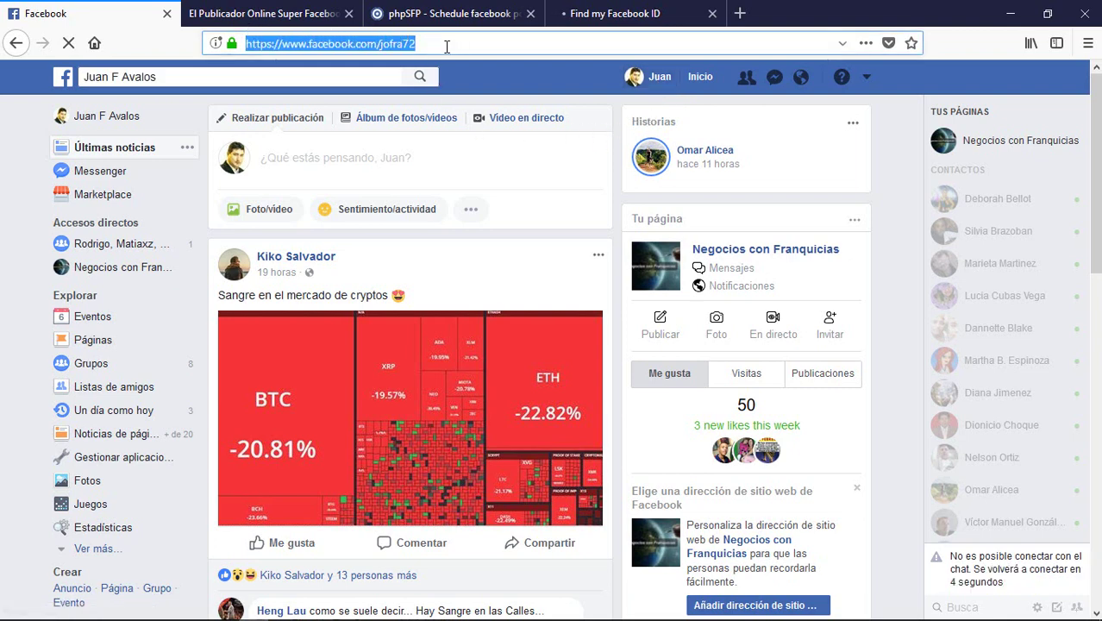
{"action": "right_click", "coordinate": [397, 47]}
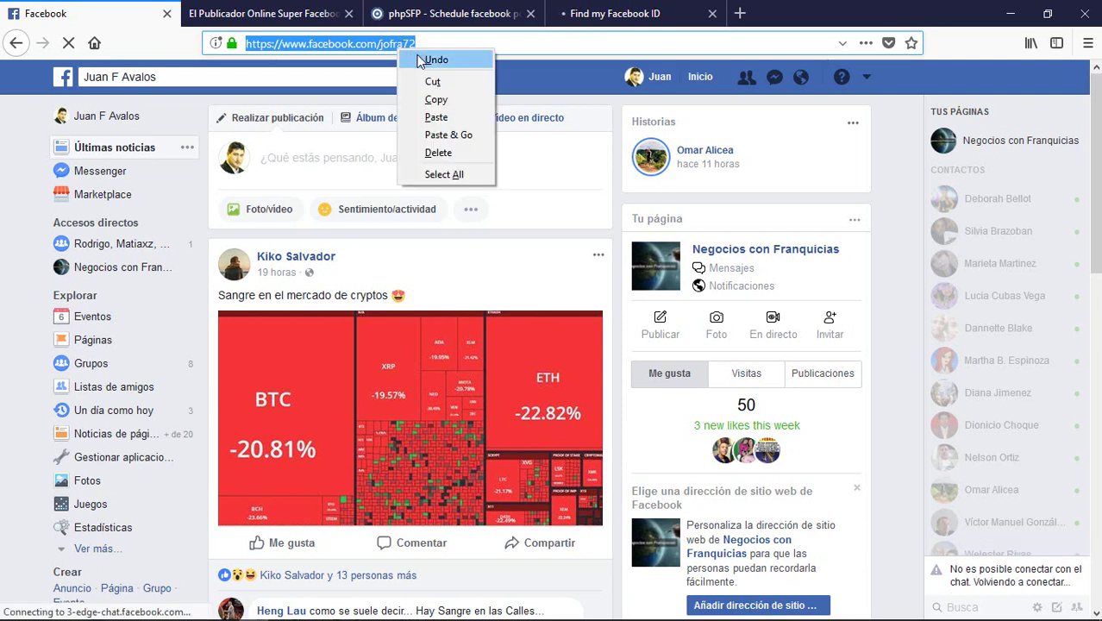
{"action": "left_click", "coordinate": [452, 99]}
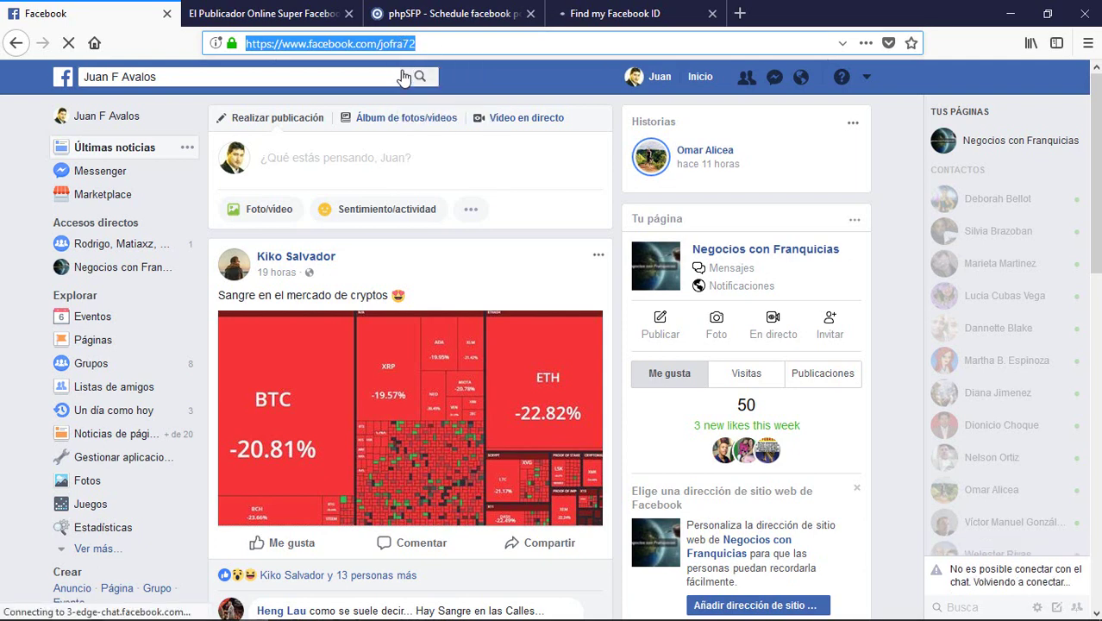
{"action": "left_click", "coordinate": [621, 14]}
Step: Paste the profile URL into findmyfbid.com and run Find numeric ID
{"action": "left_click", "coordinate": [579, 191]}
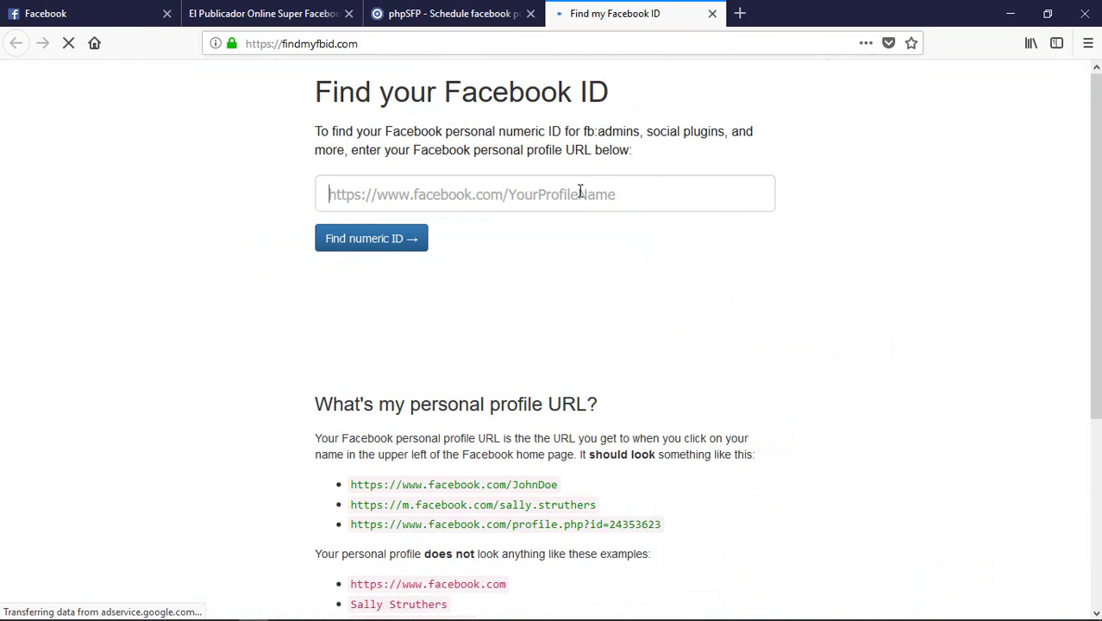
{"action": "right_click", "coordinate": [580, 191]}
{"action": "left_click", "coordinate": [628, 259]}
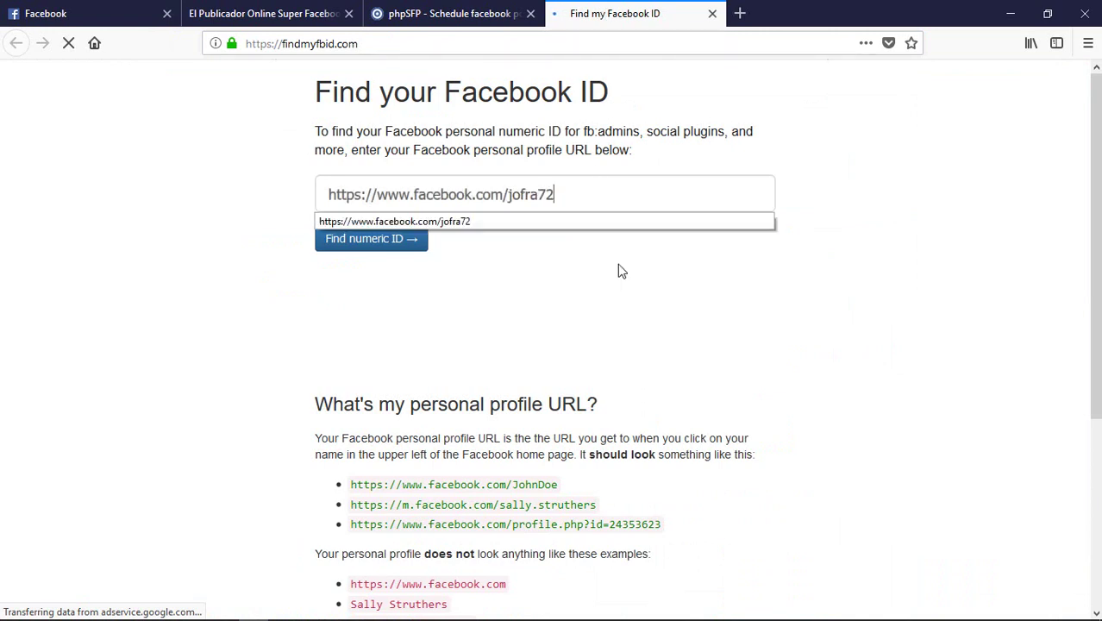
{"action": "left_click", "coordinate": [446, 305]}
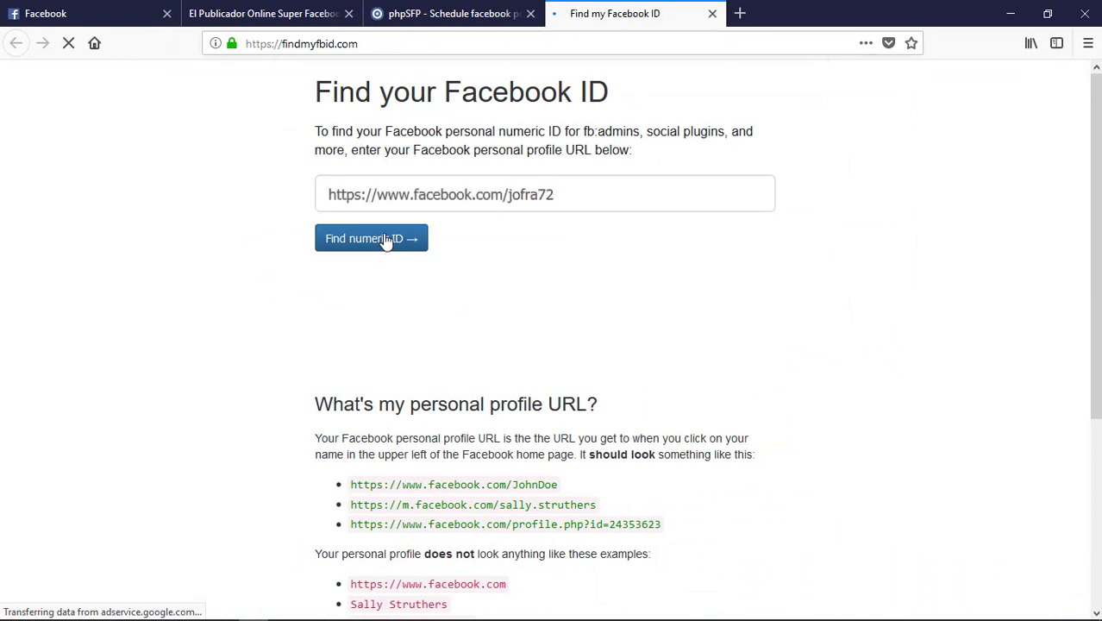
{"action": "left_click", "coordinate": [386, 239]}
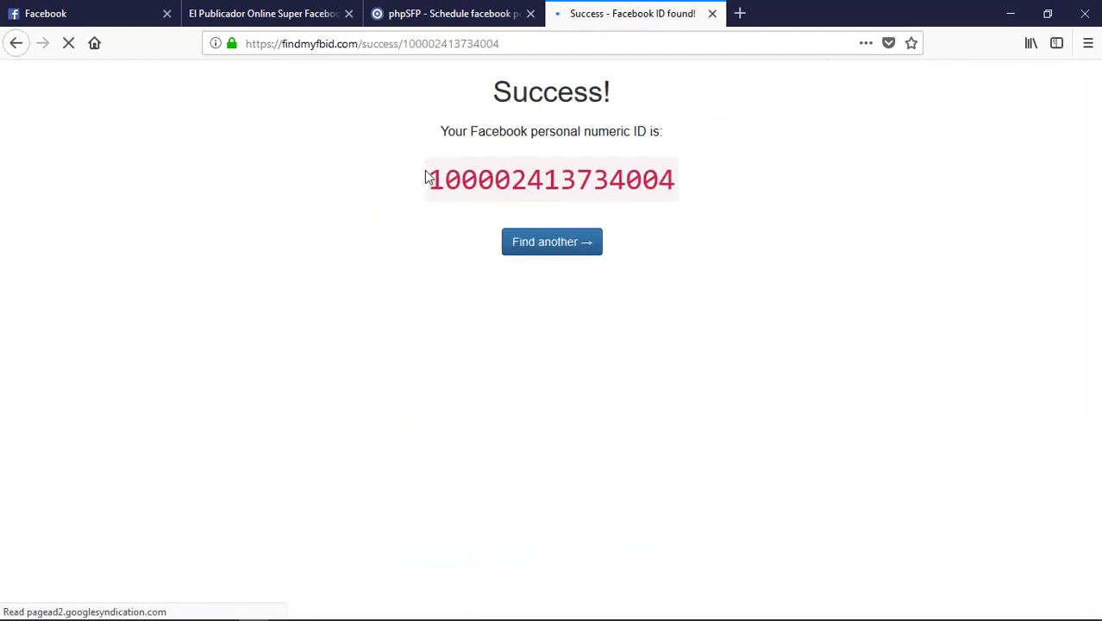
Step: Copy the personal numeric ID shown on the Success page
{"action": "left_click_drag", "start_coordinate": [433, 175], "coordinate": [686, 177]}
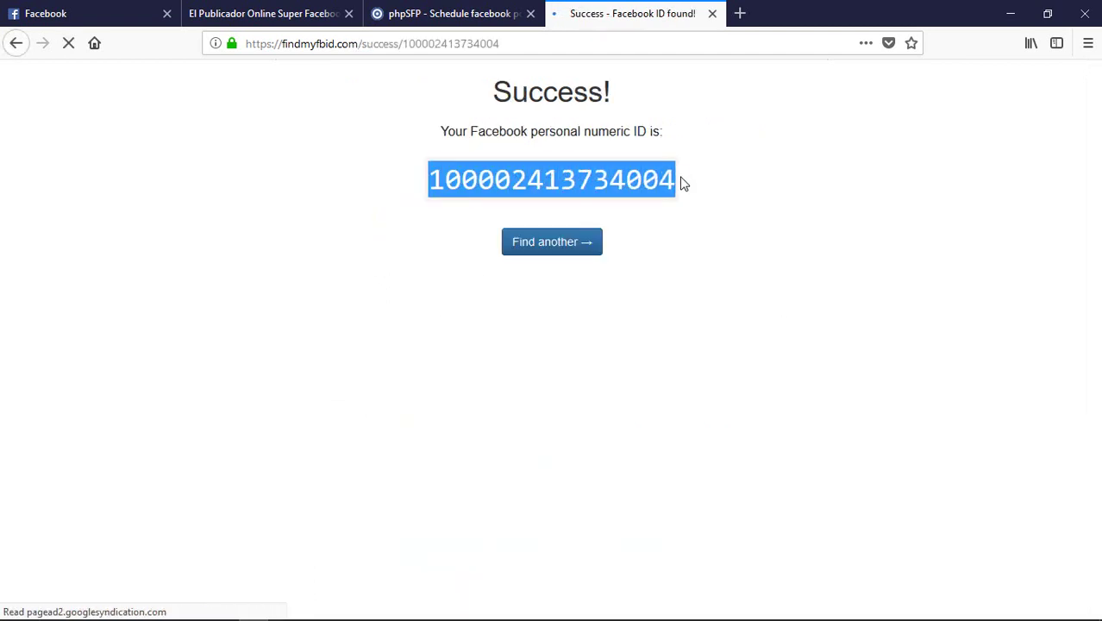
{"action": "right_click", "coordinate": [651, 181]}
{"action": "left_click", "coordinate": [687, 190]}
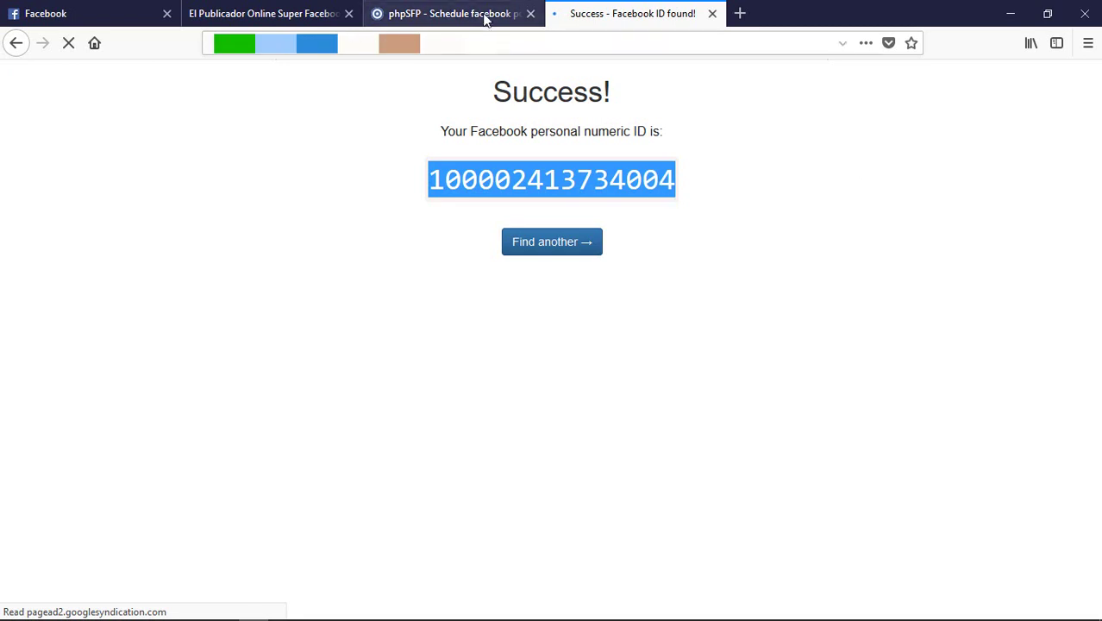
{"action": "left_click", "coordinate": [485, 19]}
Step: Paste the Facebook numeric ID into the form's Facebook ID field
{"action": "left_click", "coordinate": [460, 386]}
{"action": "right_click", "coordinate": [461, 387]}
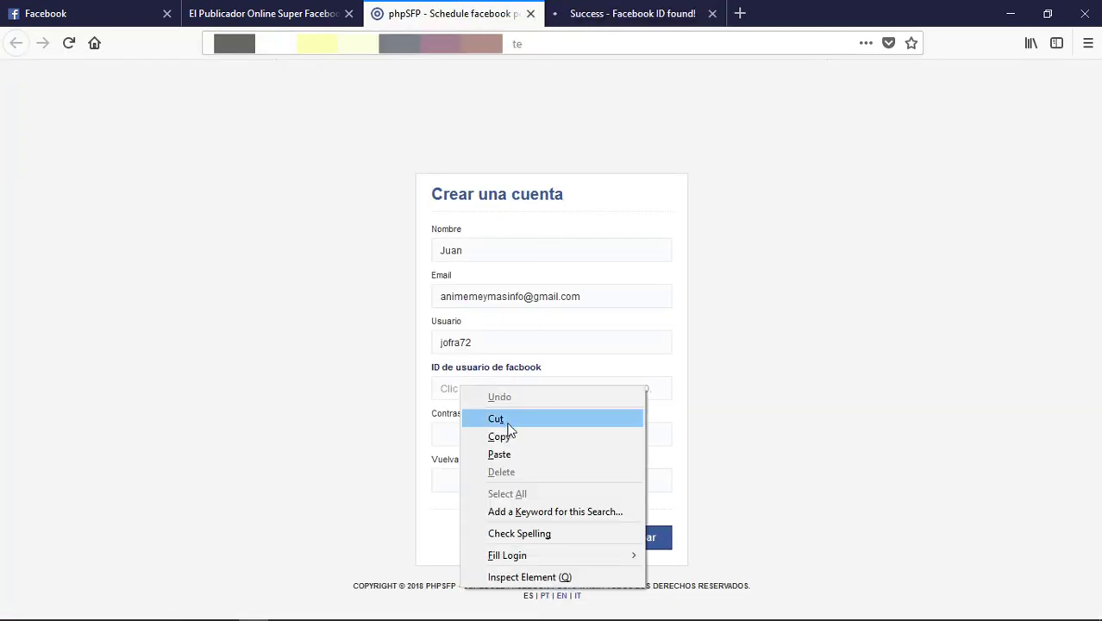
{"action": "left_click", "coordinate": [499, 455]}
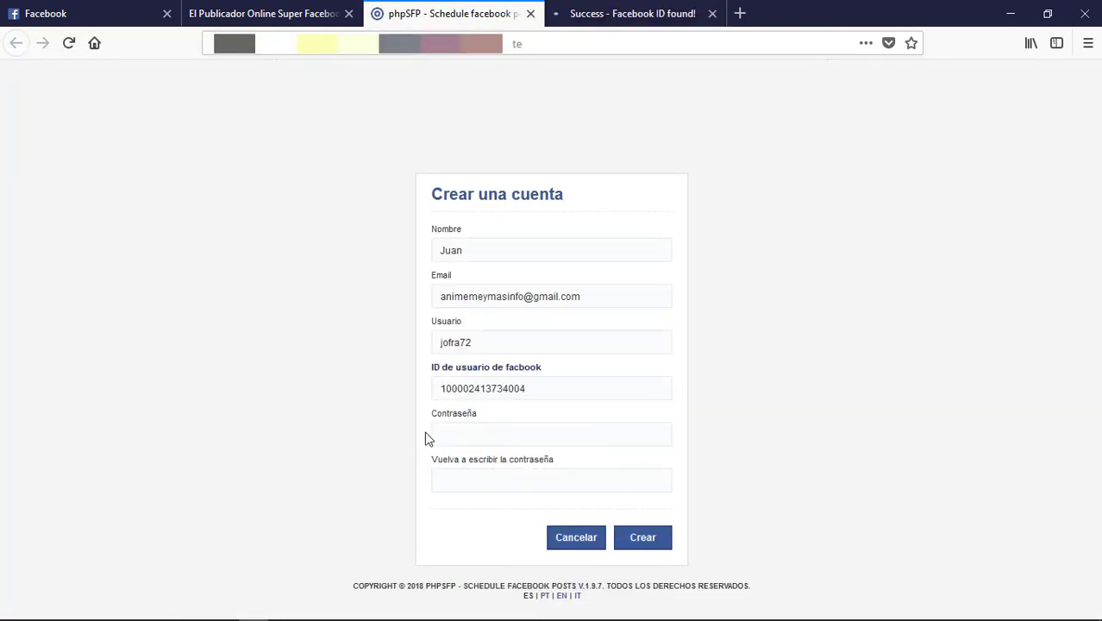
Step: Enter the account password in both password fields and submit the registration
{"action": "left_click", "coordinate": [436, 434]}
{"action": "type", "text": "1234"}
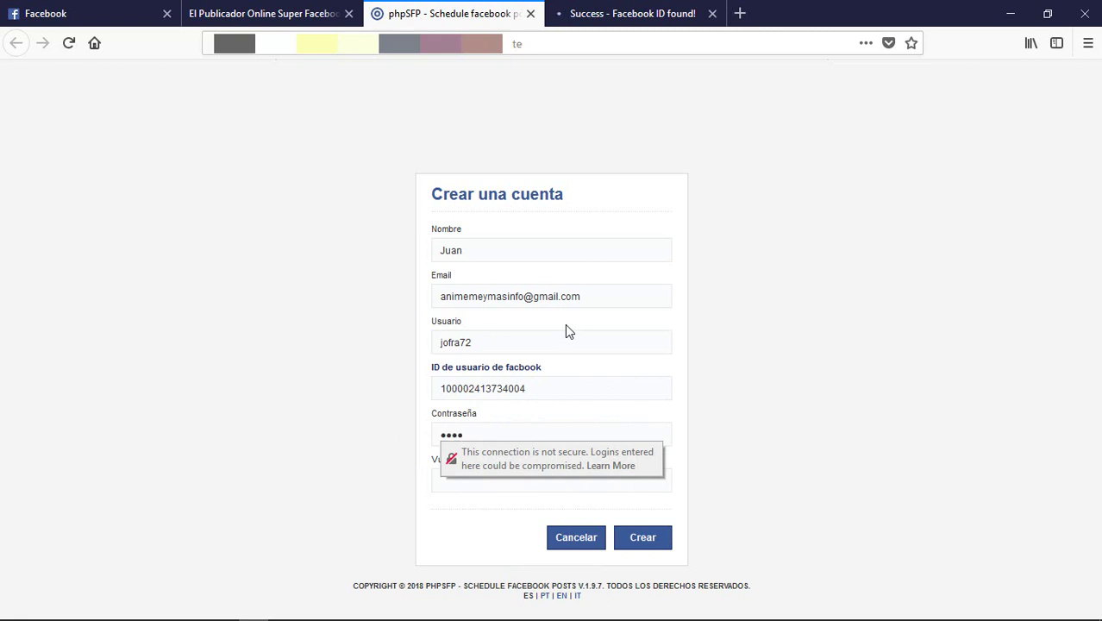
{"action": "key", "text": "BackSpace"}
{"action": "key", "text": "BackSpace"}
{"action": "key", "text": "BackSpace"}
{"action": "key", "text": "BackSpace"}
{"action": "type", "text": "1234567890123"}
{"action": "left_click", "coordinate": [448, 481]}
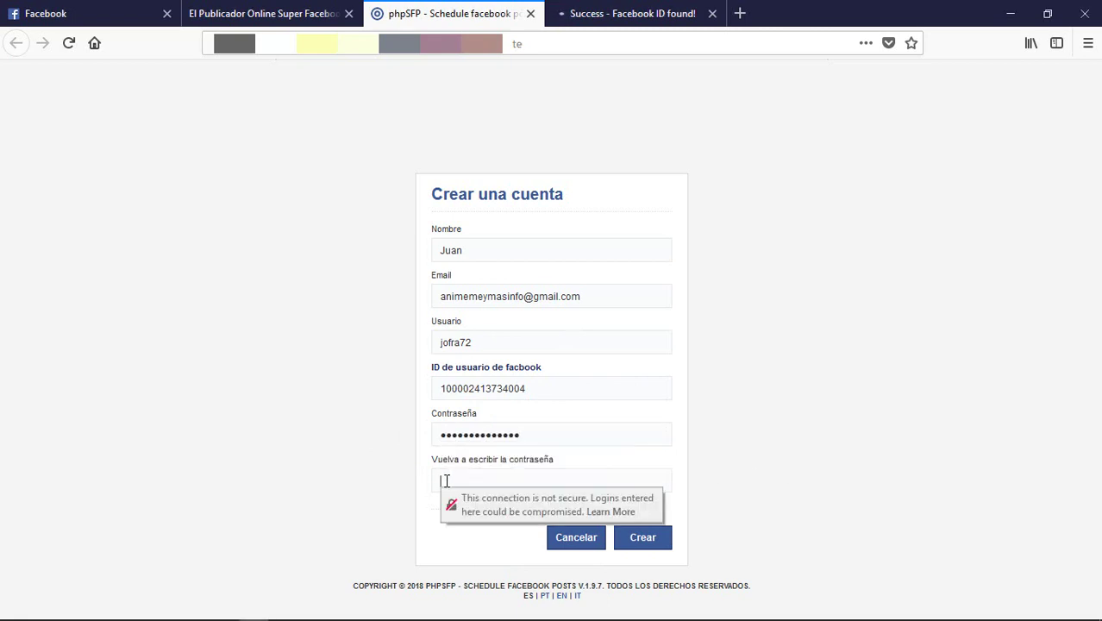
{"action": "type", "text": "1234567890123"}
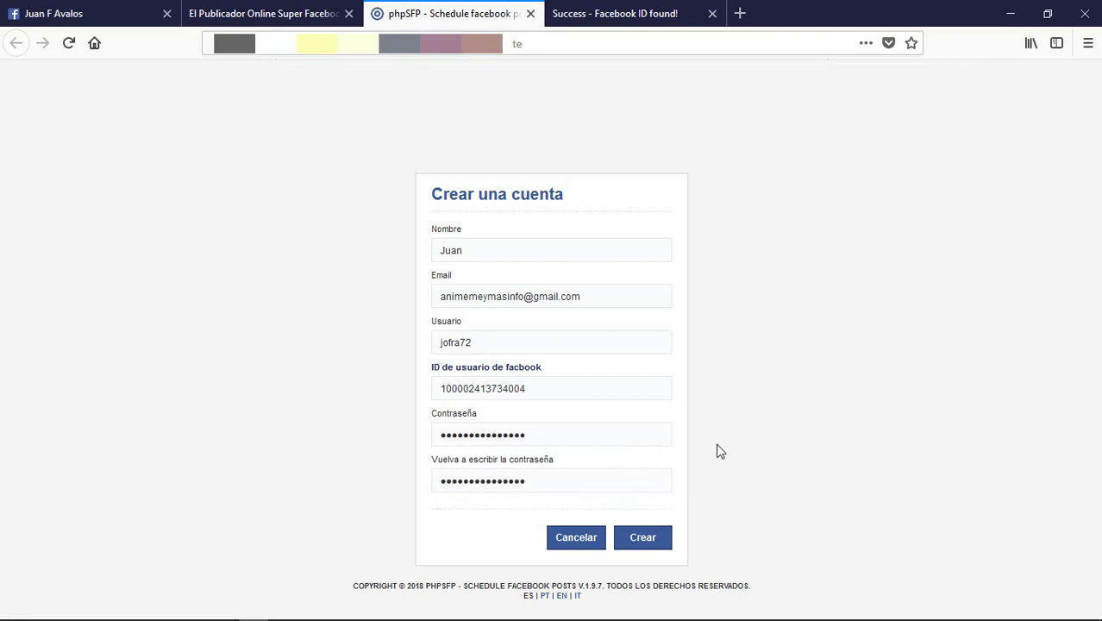
{"action": "left_click", "coordinate": [648, 543]}
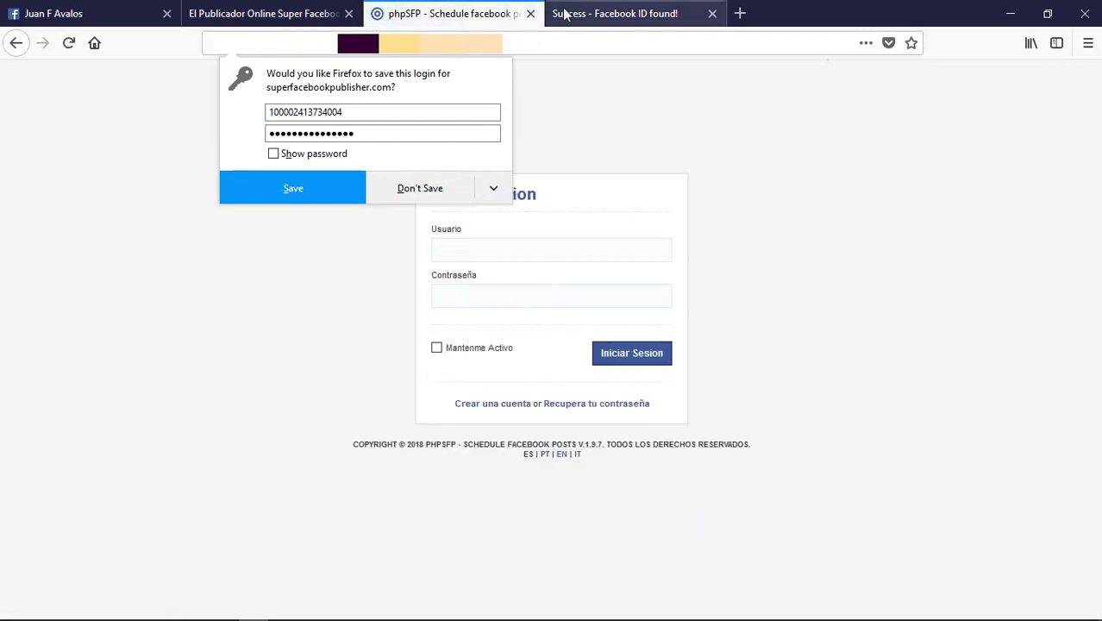
Step: Dismiss Firefox's save-login popup on the Iniciar Sesion page
{"action": "left_click", "coordinate": [637, 93]}
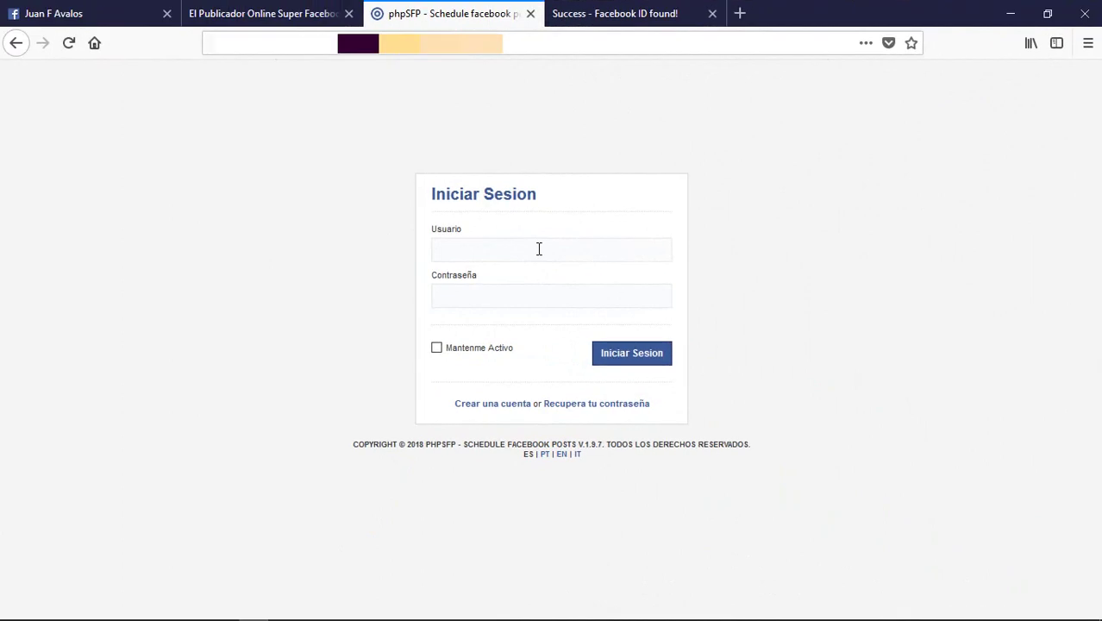
Step: Enter the new account's username in the Usuario field and move to the password field
{"action": "left_click", "coordinate": [539, 250]}
{"action": "type", "text": "jofra72"}
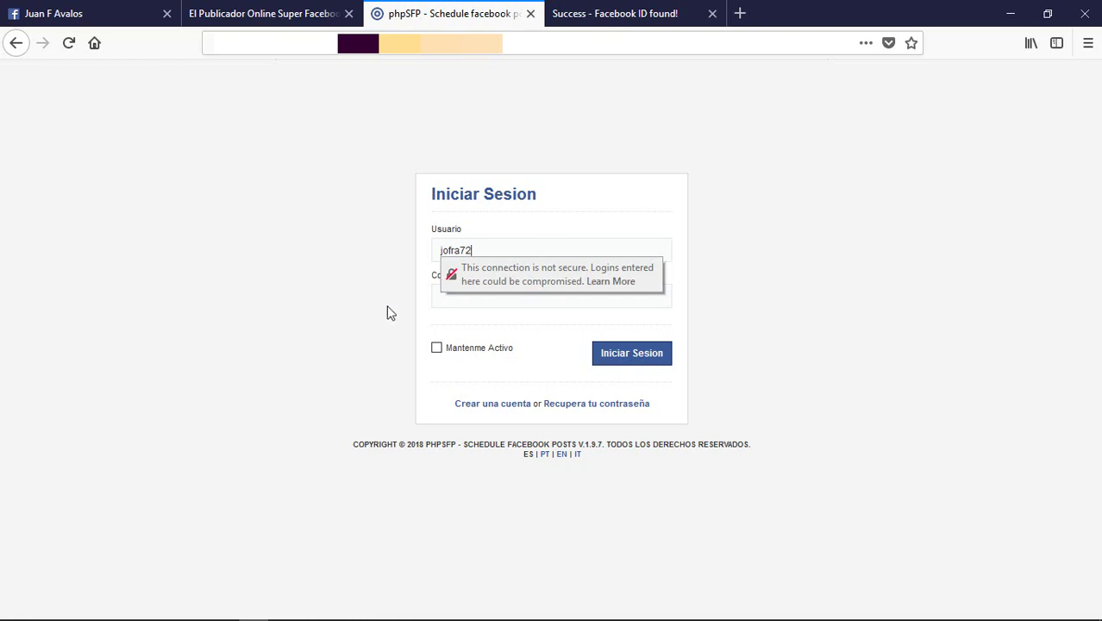
{"action": "key", "text": "Tab"}
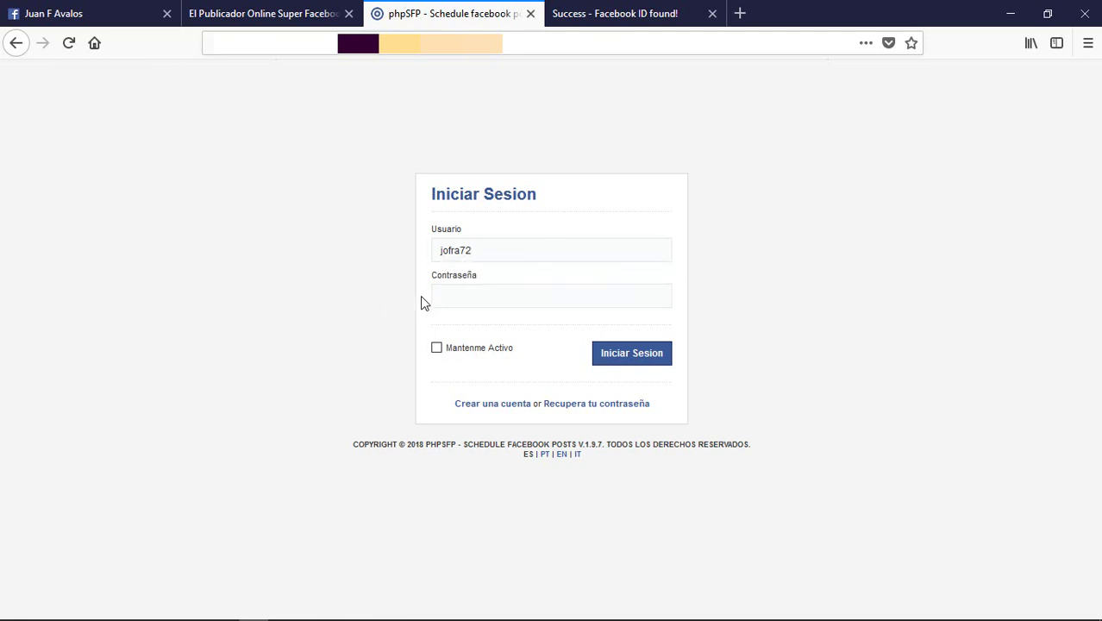
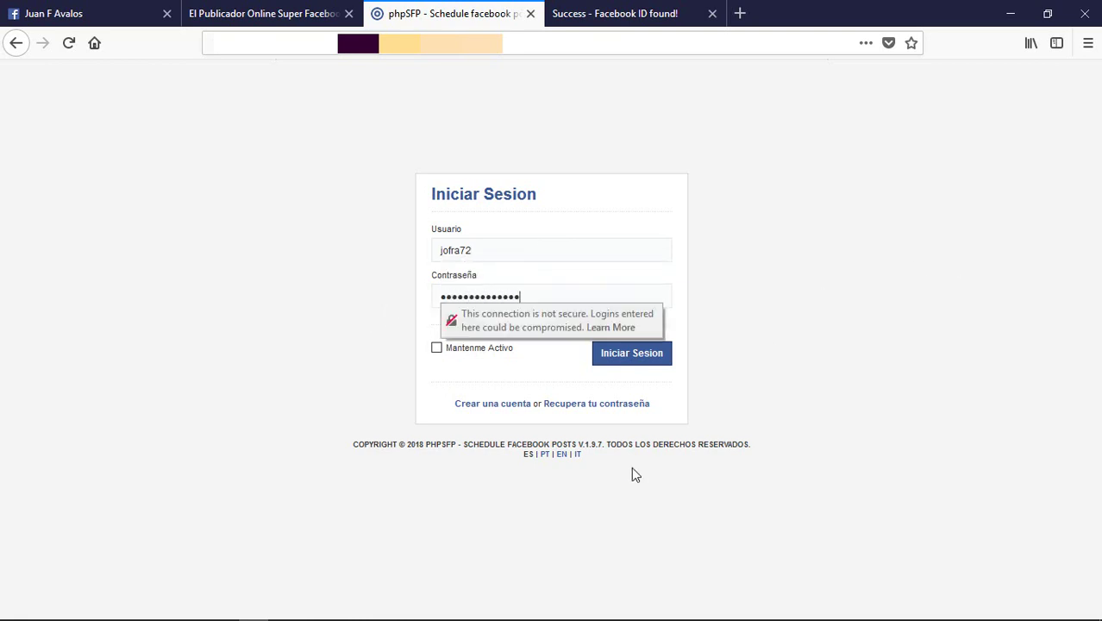
Step: Log in to phpSFP, dismissing the insecure-connection warning and the save-login prompt
{"action": "left_click", "coordinate": [804, 371]}
{"action": "left_click", "coordinate": [628, 360]}
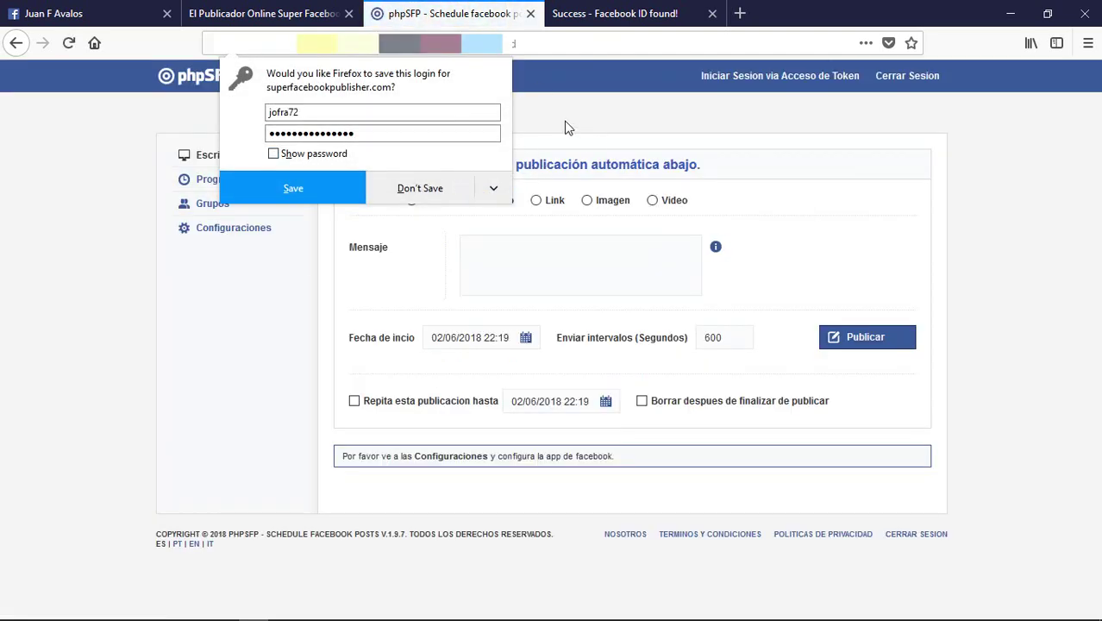
{"action": "left_click", "coordinate": [565, 97]}
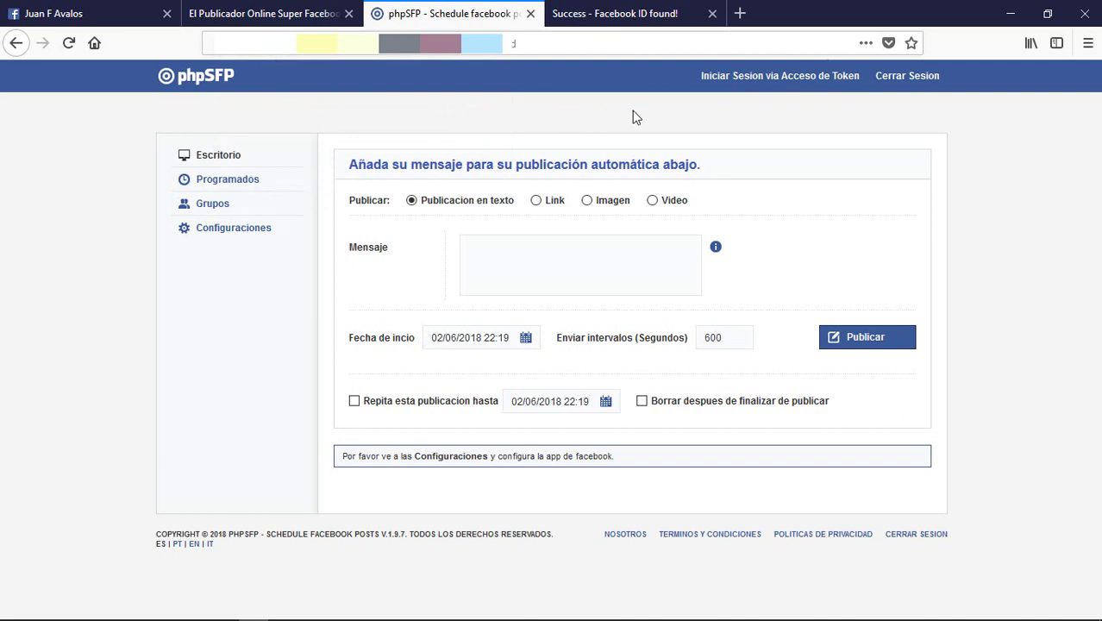
Step: Check the Facebook profile tab, return to the phpSFP dashboard, then bring up the Facebook ID lookup result
{"action": "left_click", "coordinate": [91, 15]}
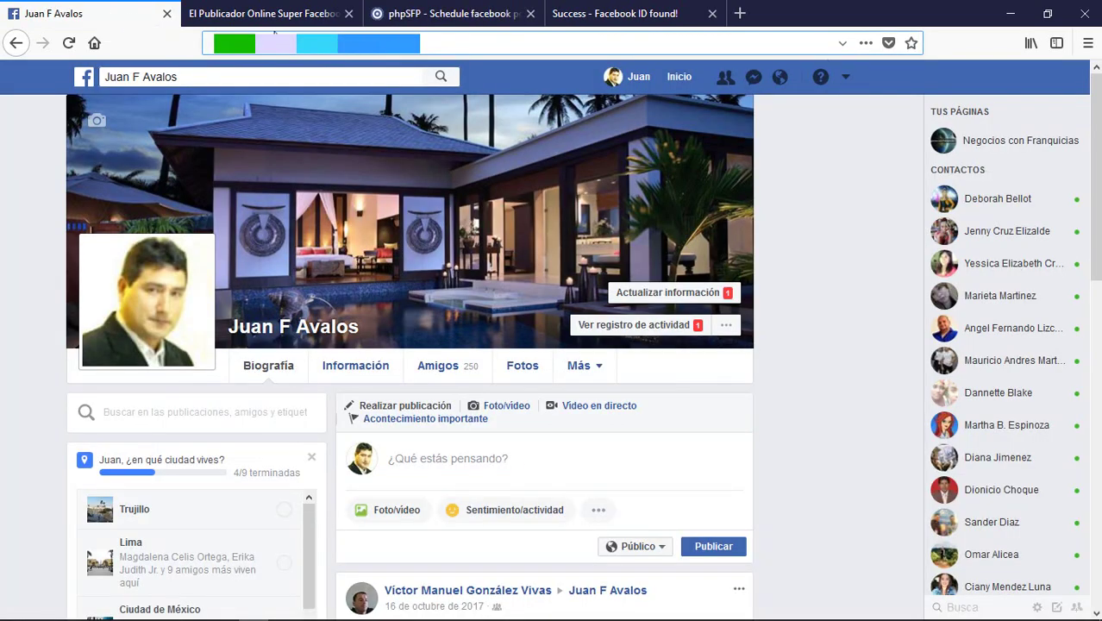
{"action": "left_click", "coordinate": [449, 14]}
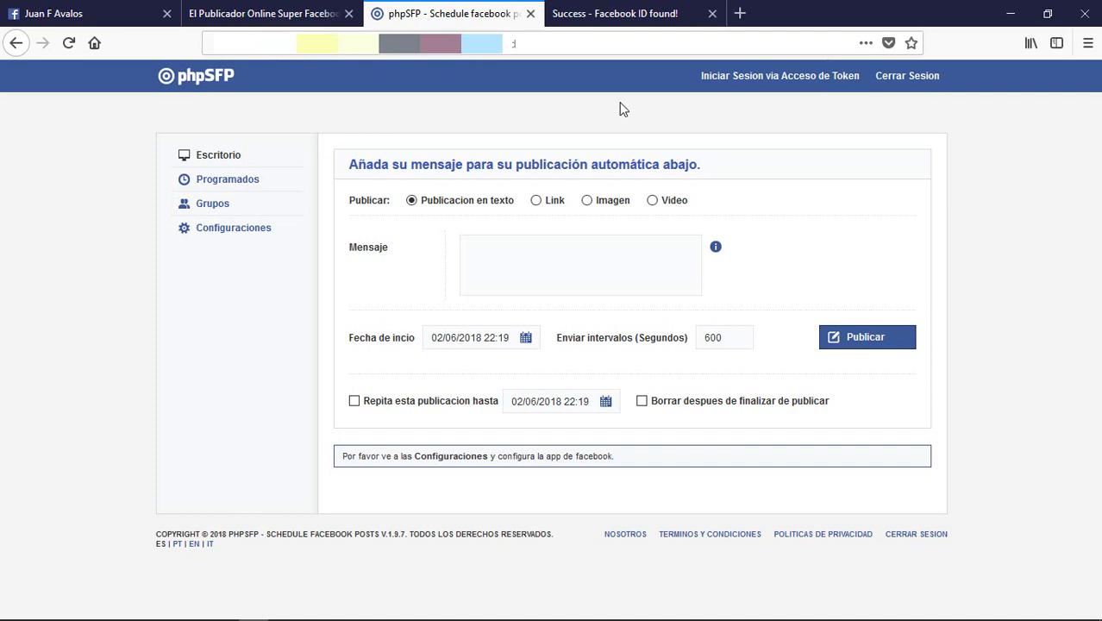
{"action": "left_click", "coordinate": [636, 15]}
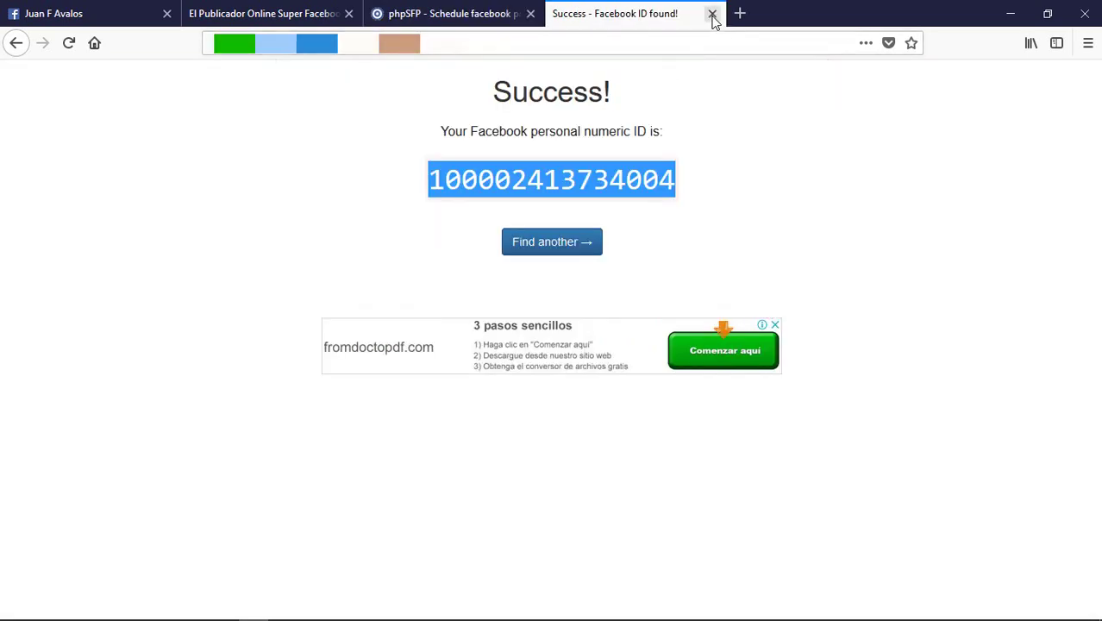
Step: Close the Facebook ID lookup tab and load developers.facebook.com in a new tab
{"action": "left_click", "coordinate": [713, 14]}
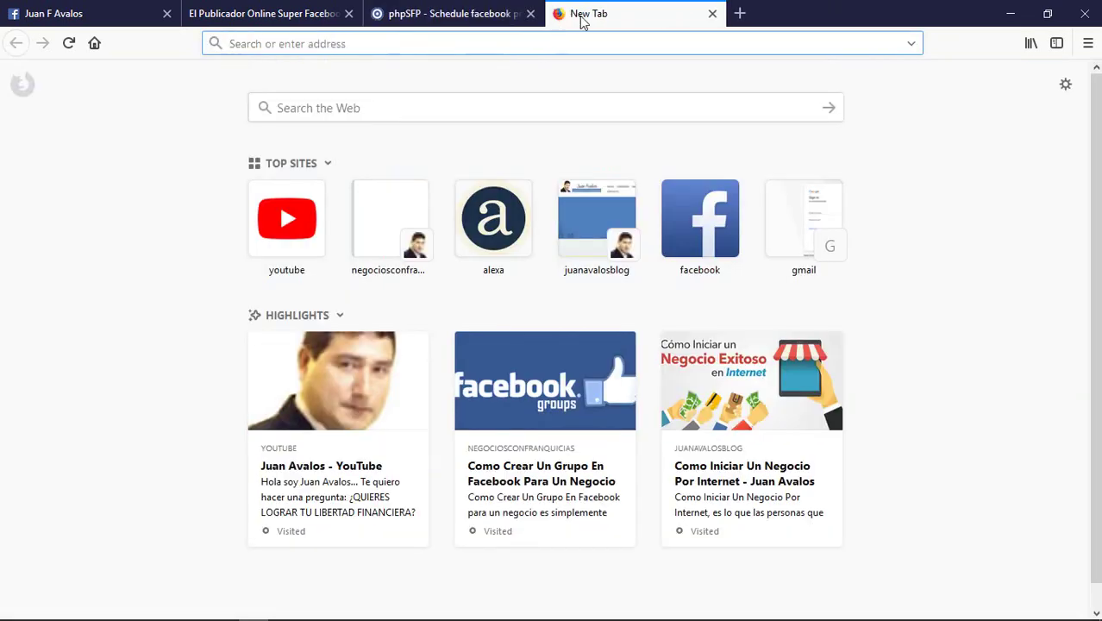
{"action": "type", "text": "develo"}
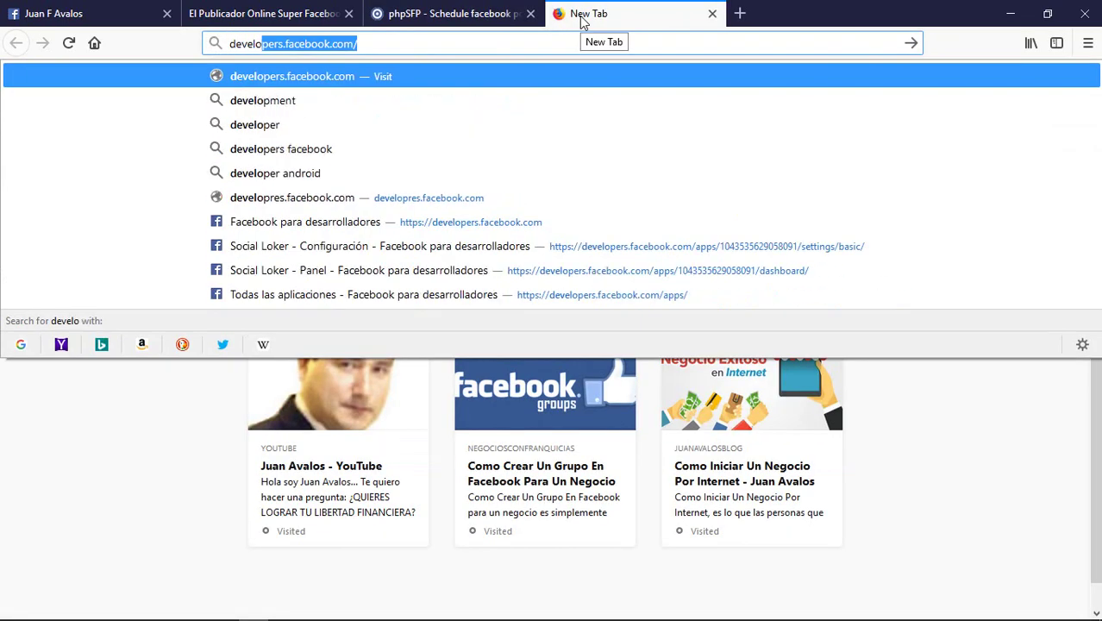
{"action": "key", "text": "BackSpace"}
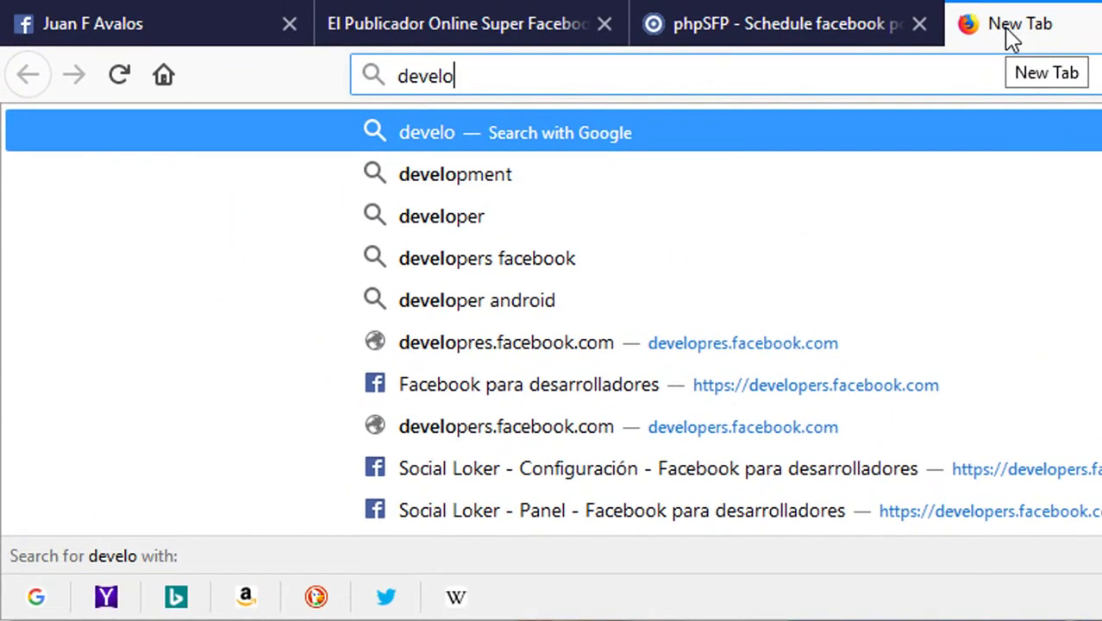
{"action": "type", "text": "pers.facebook.com/"}
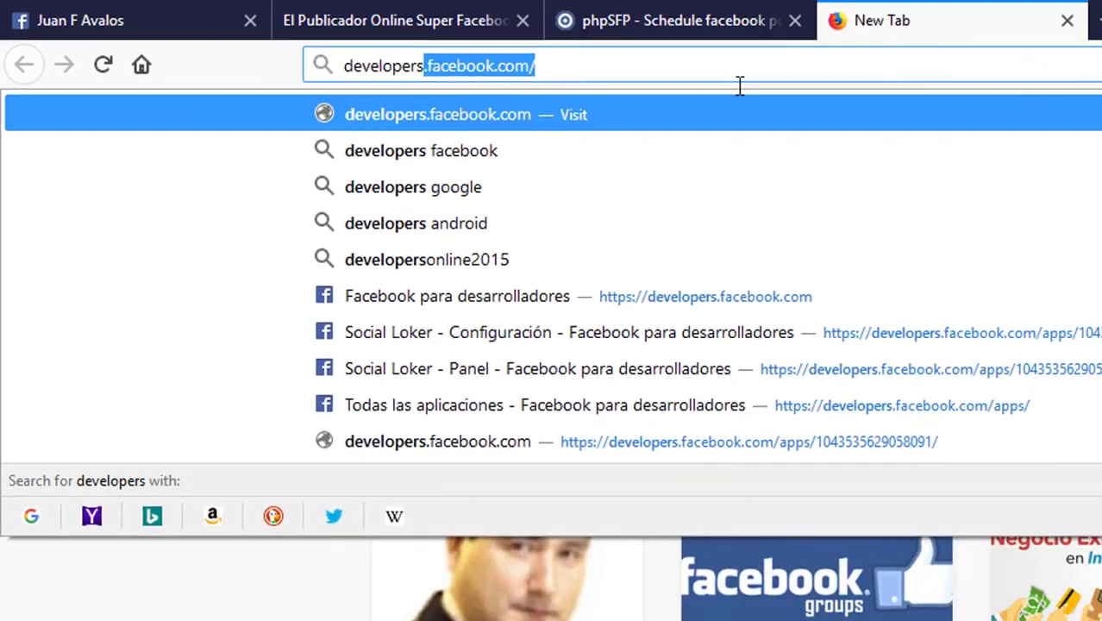
{"action": "key", "text": "Return"}
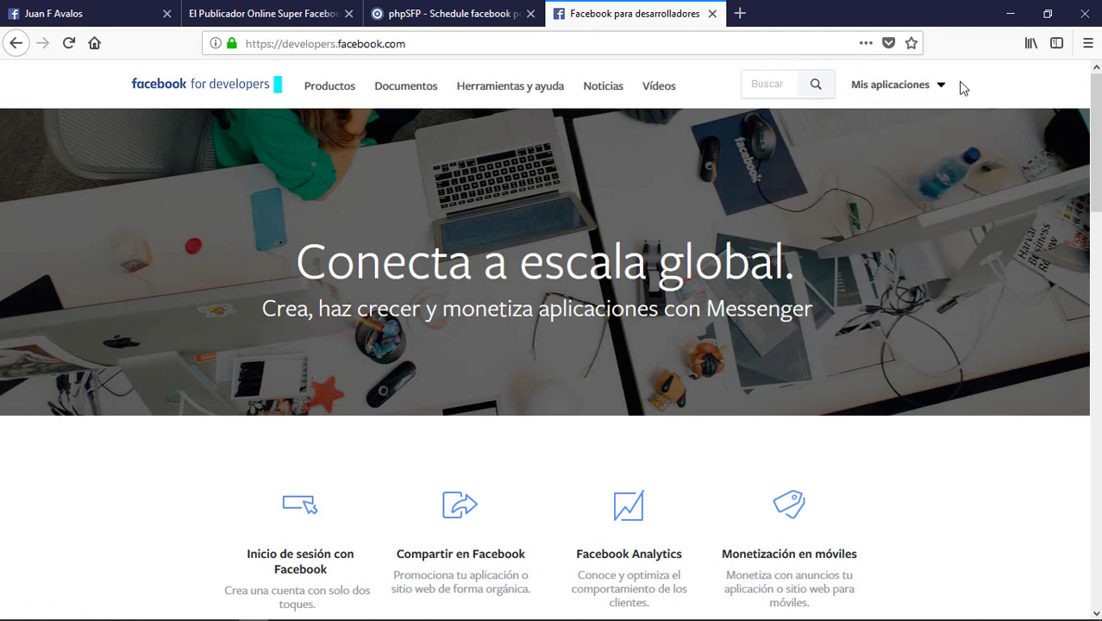
Step: Create a new app named 'SFP Anucios' with the contact e-mail, then pass the security check
{"action": "mouse_move", "coordinate": [936, 90]}
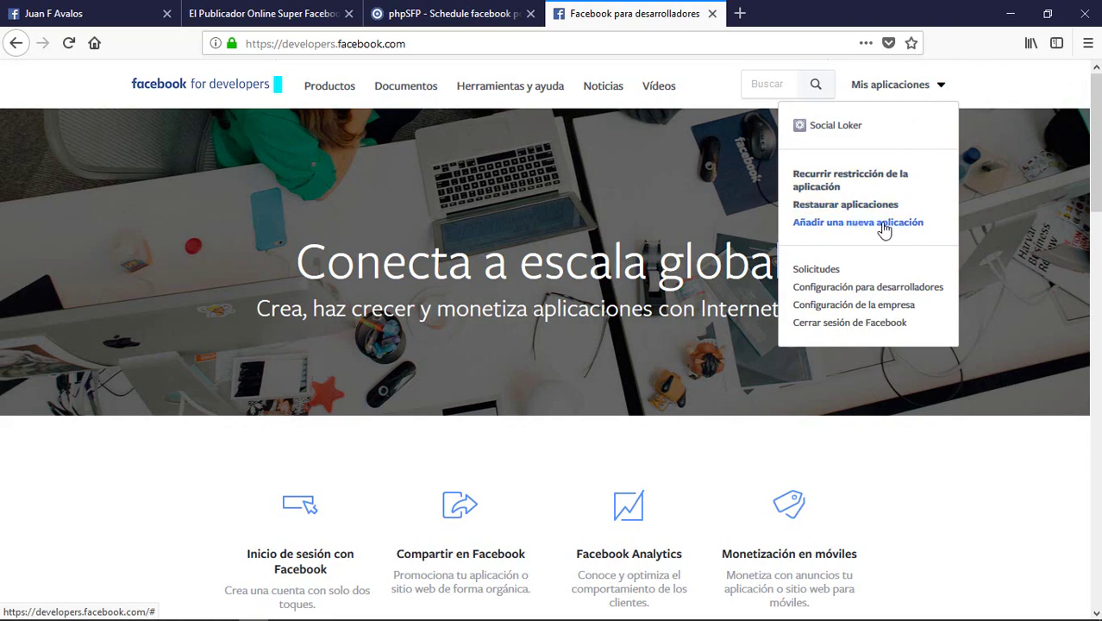
{"action": "left_click", "coordinate": [885, 226]}
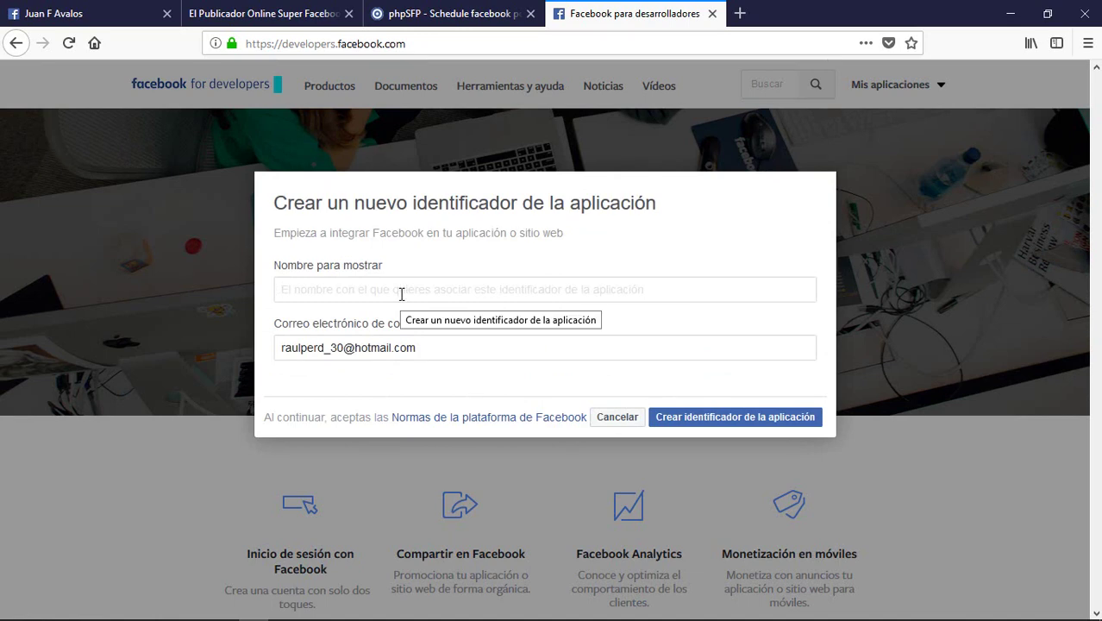
{"action": "type", "text": "SFP Anucios"}
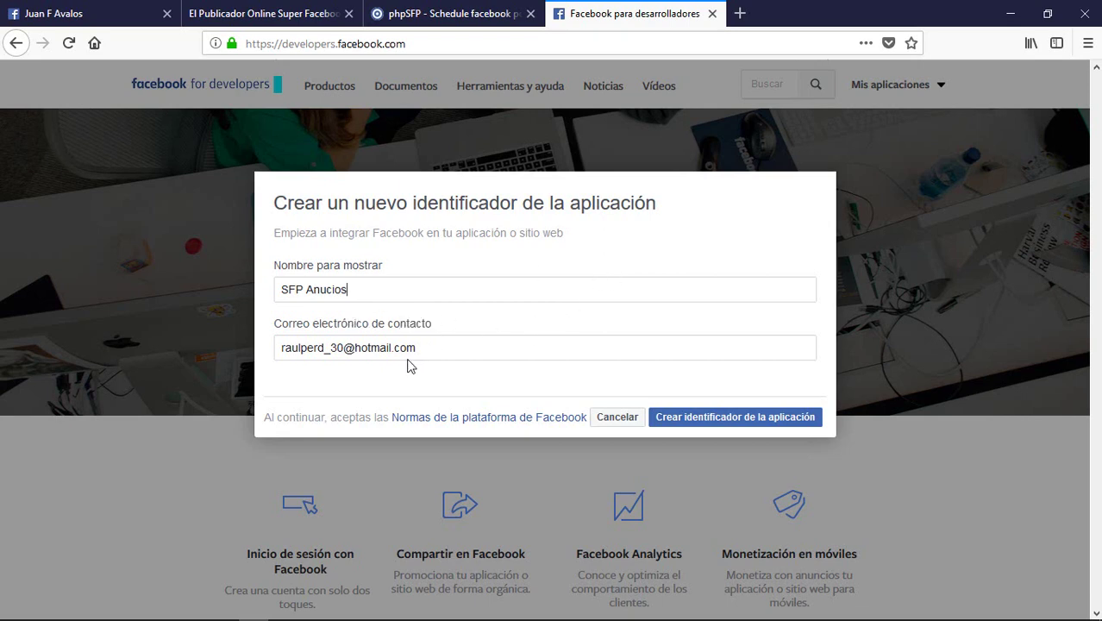
{"action": "left_click_drag", "start_coordinate": [436, 348], "coordinate": [284, 363]}
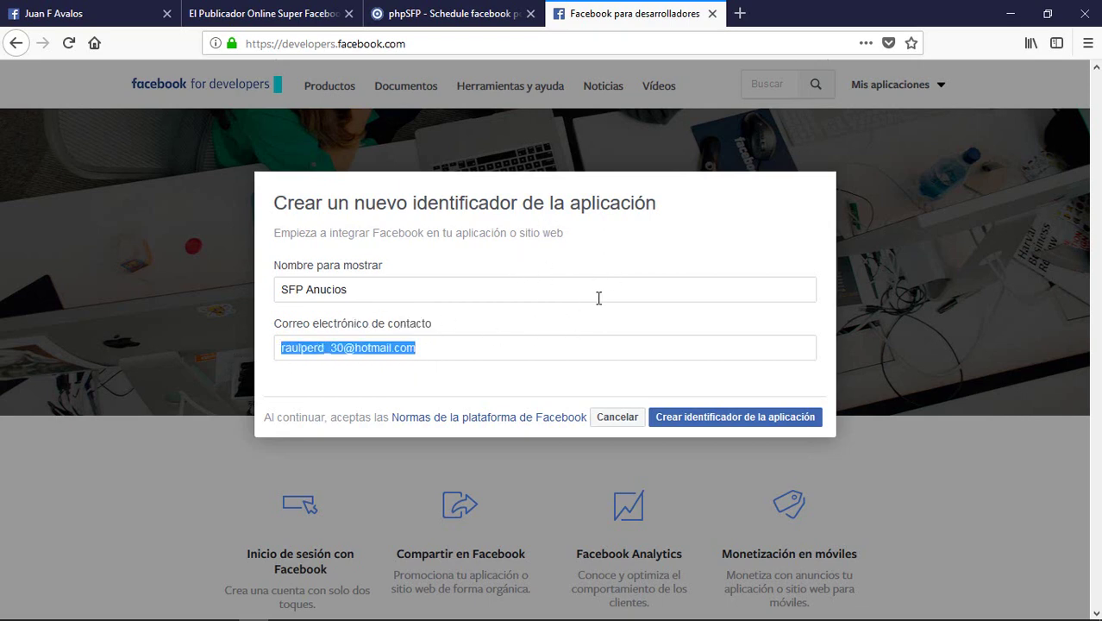
{"action": "left_click", "coordinate": [730, 417]}
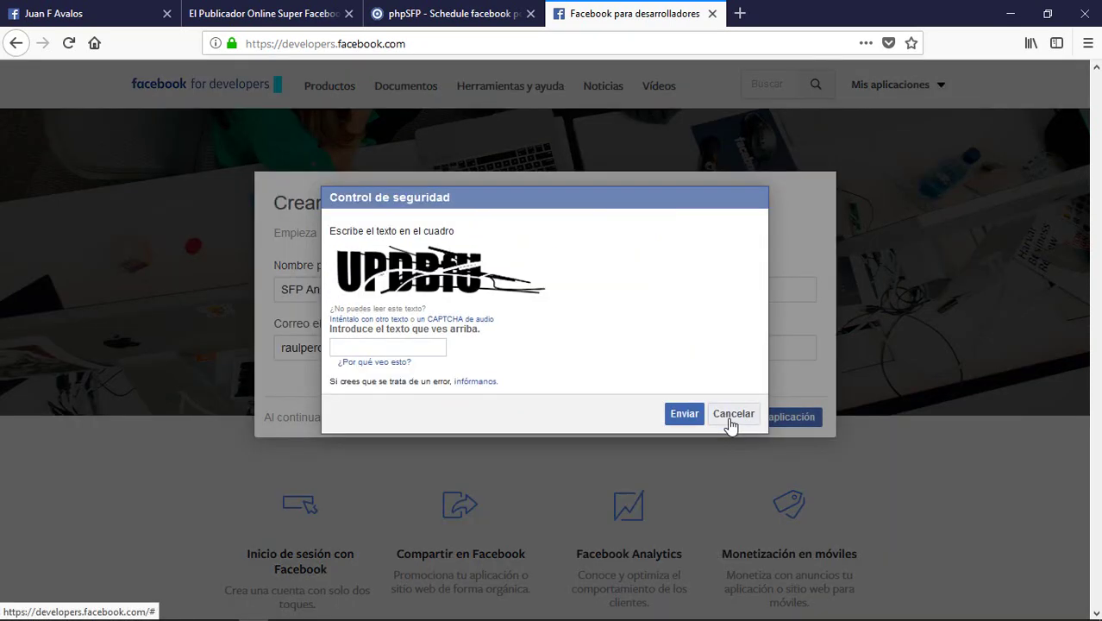
{"action": "left_click", "coordinate": [373, 347]}
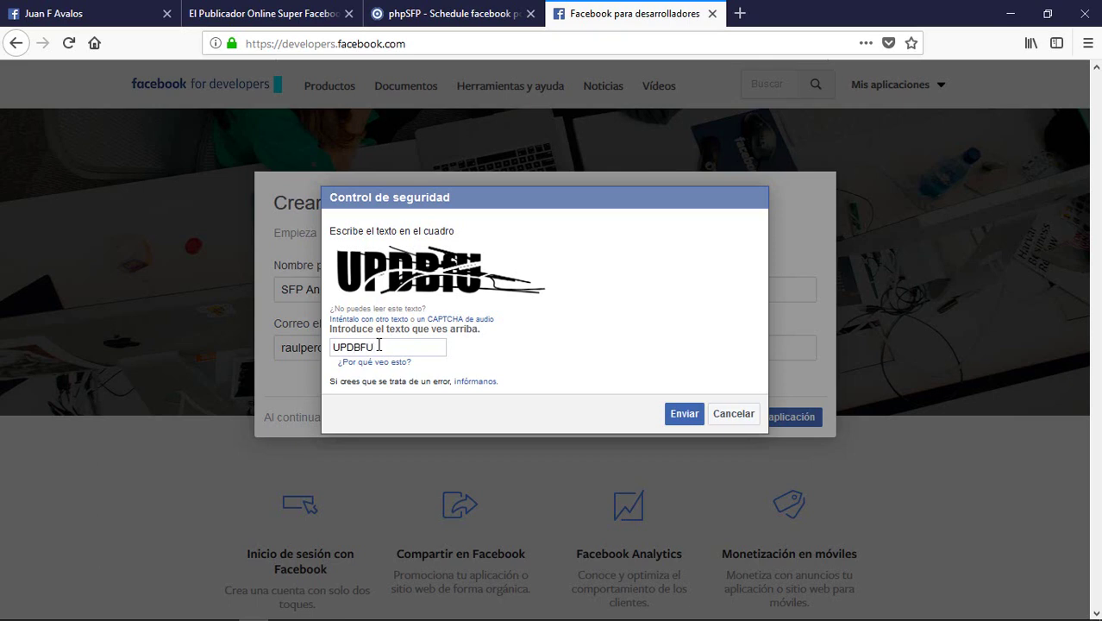
{"action": "left_click", "coordinate": [678, 414]}
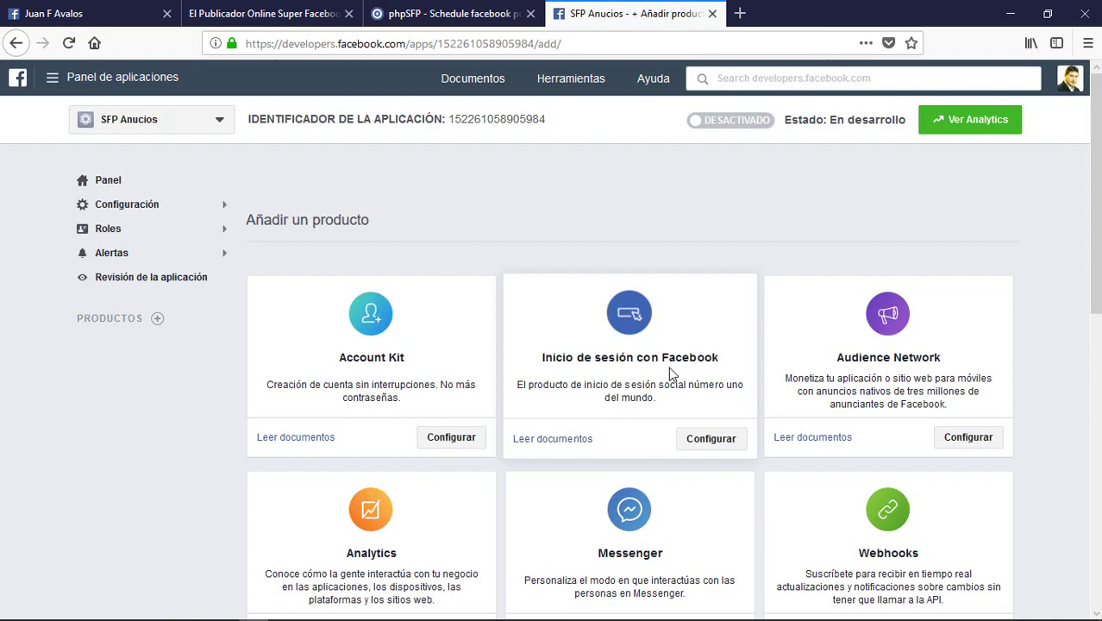
Step: Set up Facebook Login for SFP Anucios using the Web platform
{"action": "scroll", "coordinate": [1097, 179], "scroll_direction": "down", "scroll_amount": 1}
{"action": "mouse_move", "coordinate": [1097, 179]}
{"action": "left_mouse_down"}
{"action": "mouse_move", "coordinate": [1097, 460]}
{"action": "mouse_move", "coordinate": [1097, 164]}
{"action": "left_mouse_up"}
{"action": "left_click", "coordinate": [704, 427]}
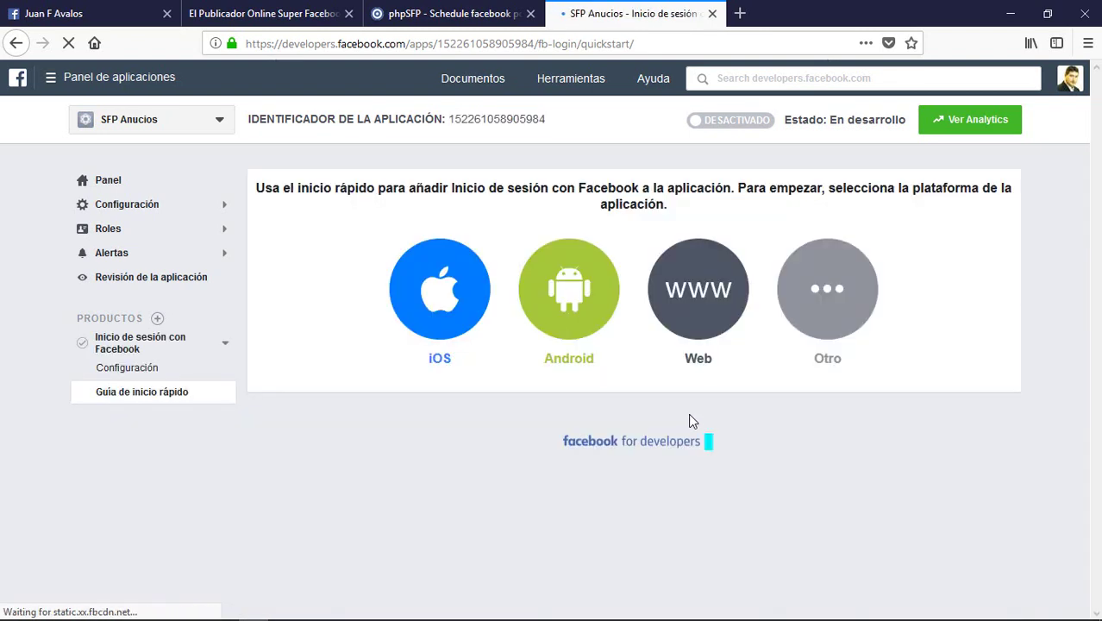
{"action": "left_click", "coordinate": [708, 288]}
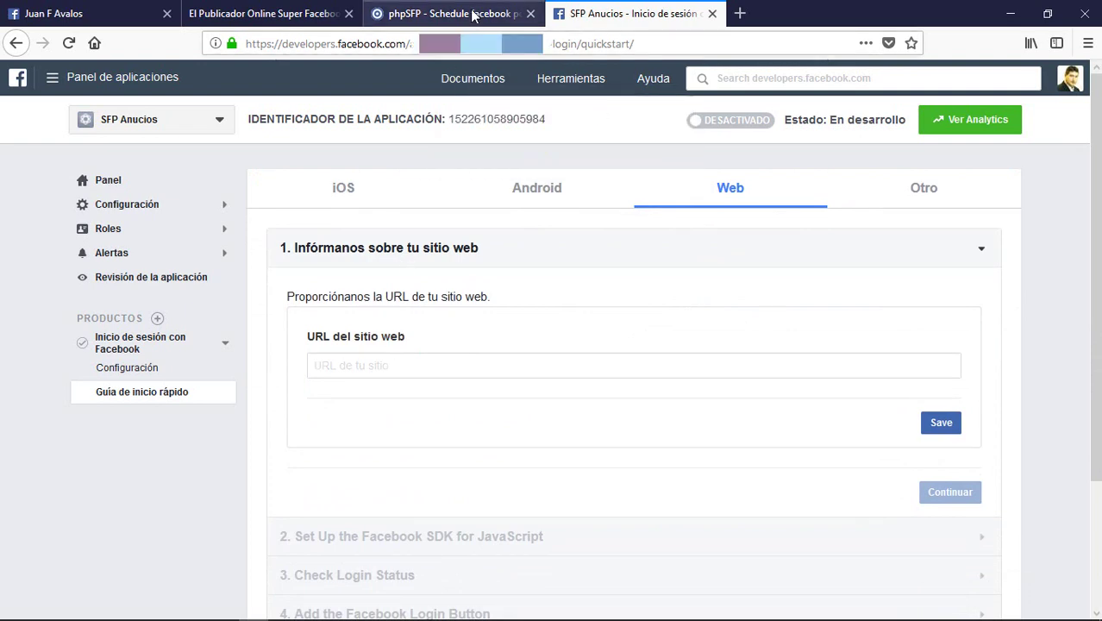
Step: Copy the phpSFP site domain from its address bar
{"action": "left_click", "coordinate": [444, 14]}
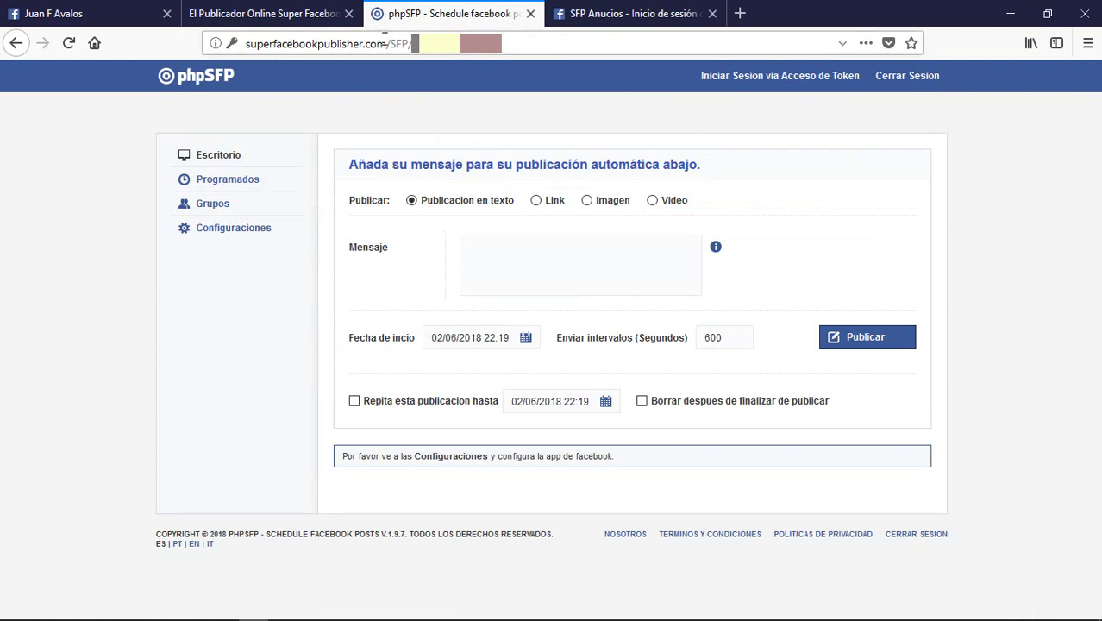
{"action": "left_click_drag", "start_coordinate": [386, 43], "coordinate": [246, 43]}
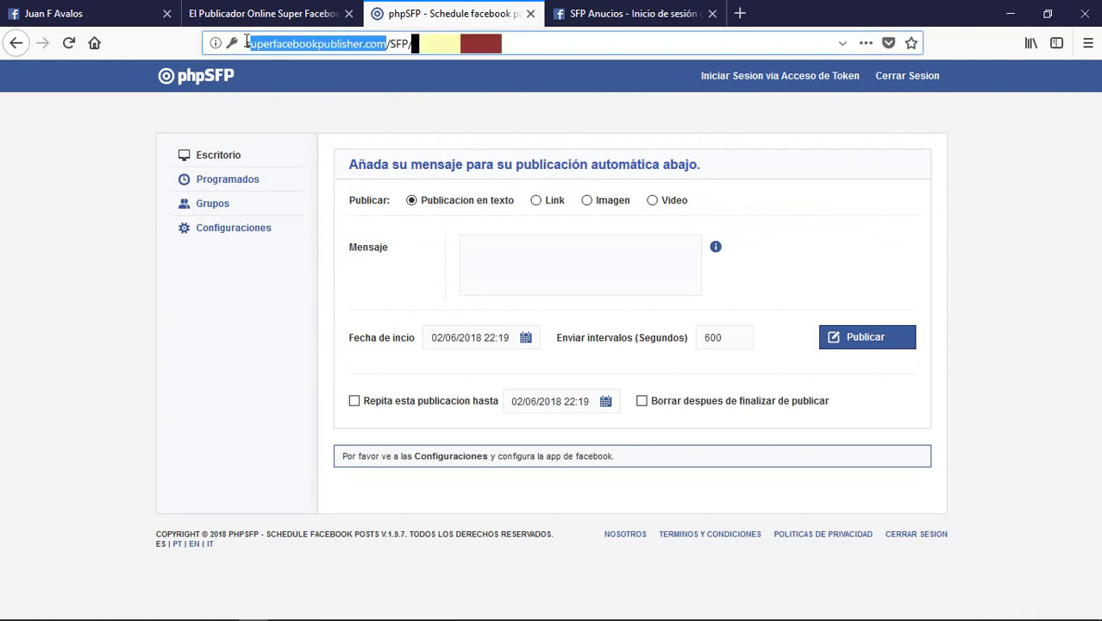
{"action": "right_click", "coordinate": [269, 44]}
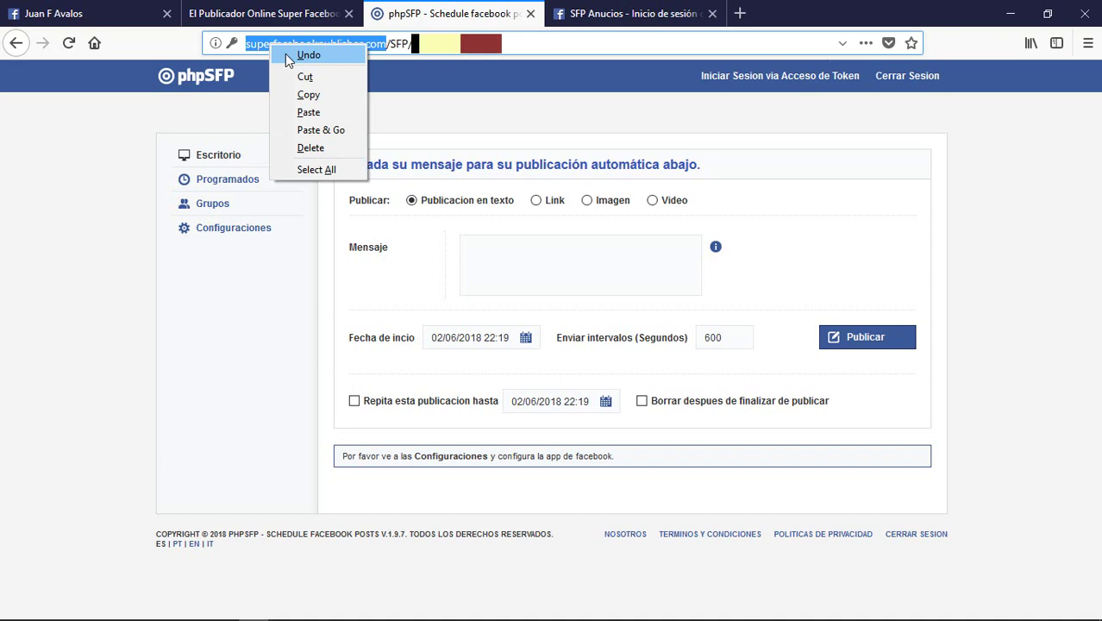
{"action": "left_click", "coordinate": [321, 94]}
{"action": "left_click", "coordinate": [628, 14]}
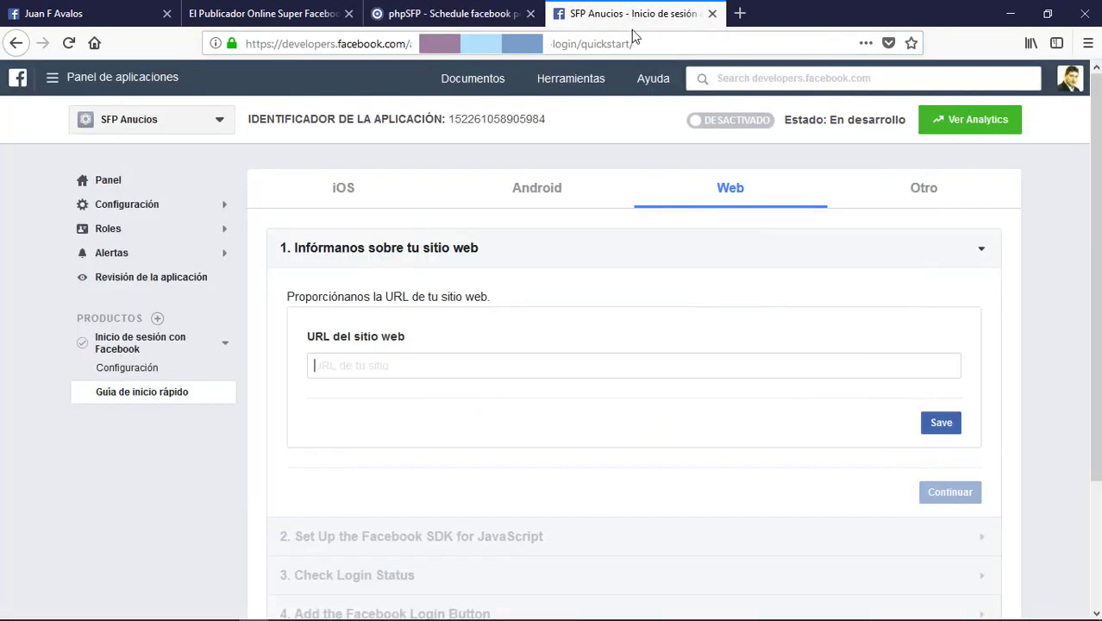
{"action": "left_click", "coordinate": [388, 364]}
{"action": "right_click", "coordinate": [388, 364]}
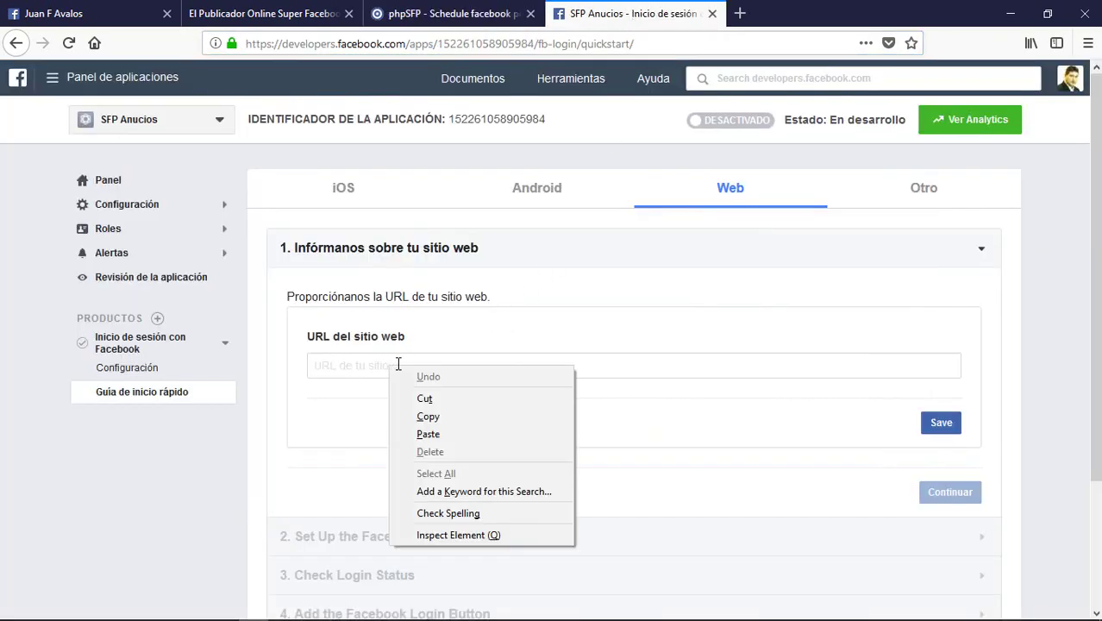
{"action": "left_click", "coordinate": [440, 419]}
{"action": "right_click", "coordinate": [429, 364]}
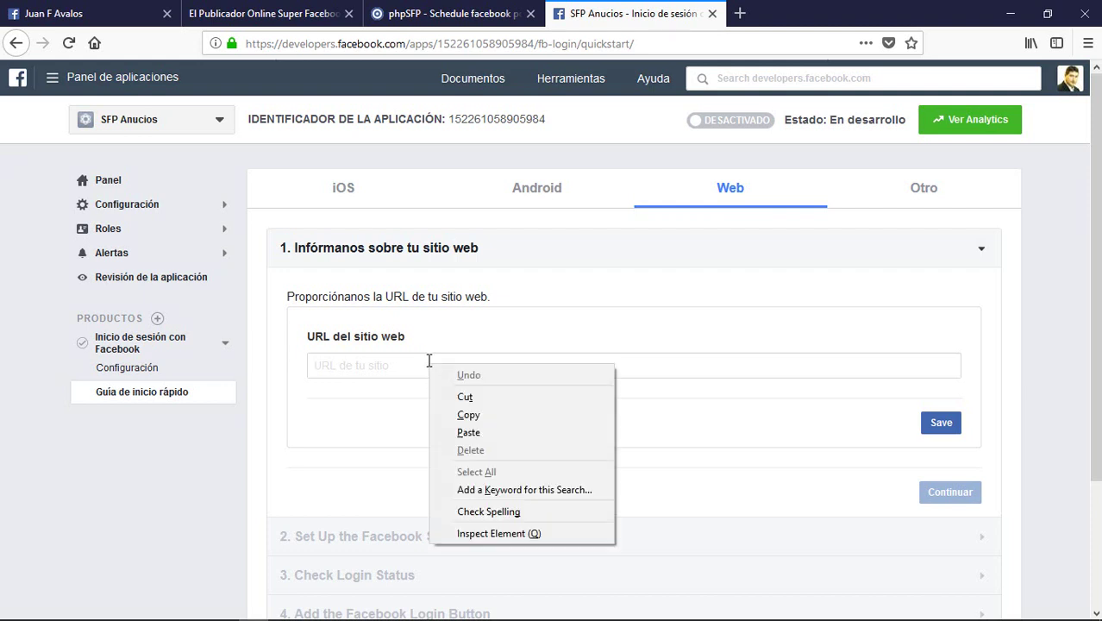
{"action": "left_click", "coordinate": [480, 432]}
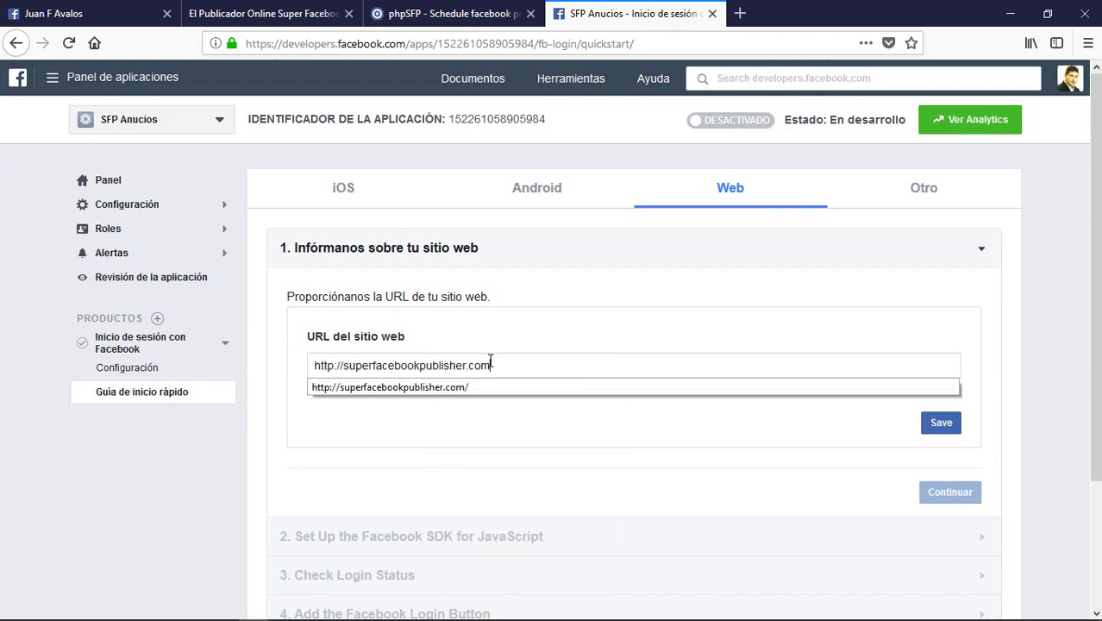
{"action": "left_click_drag", "start_coordinate": [344, 364], "coordinate": [282, 362]}
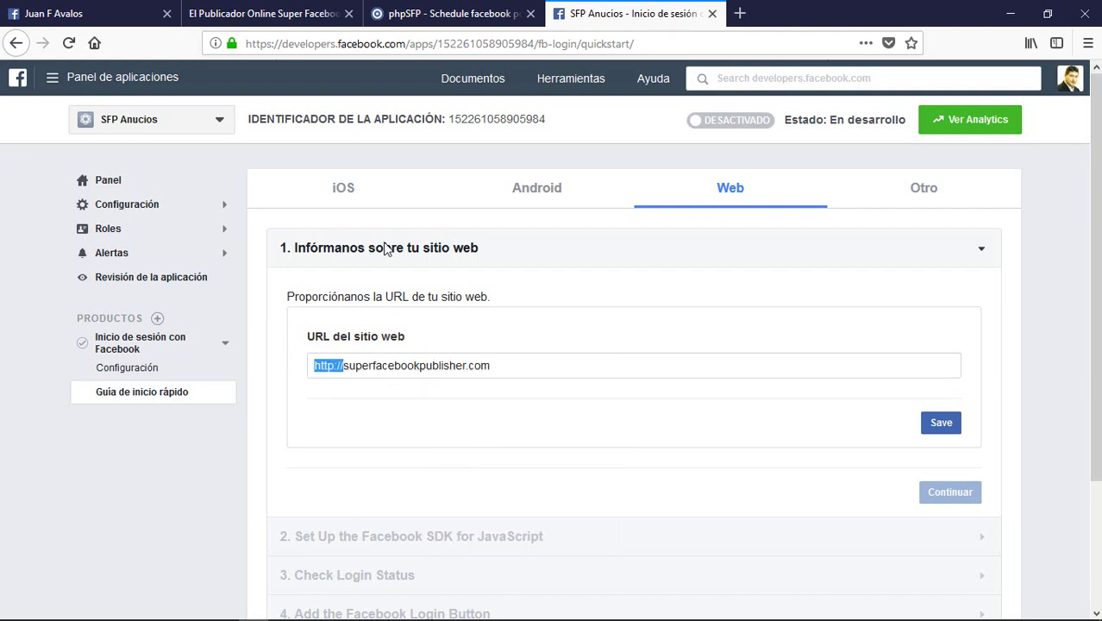
{"action": "key", "text": "BackSpace"}
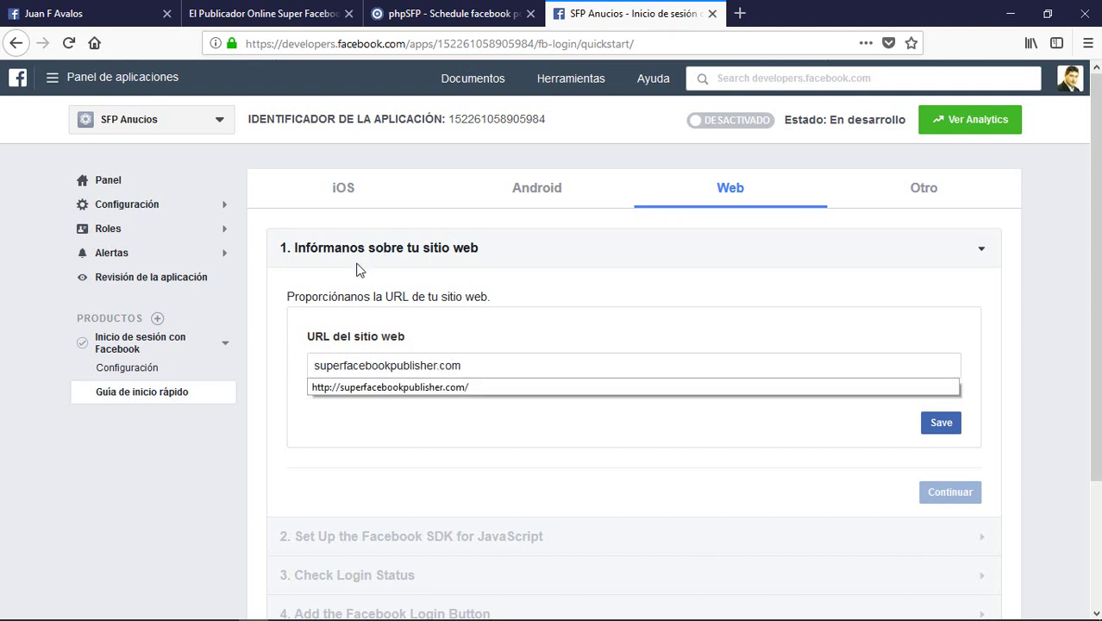
{"action": "left_click", "coordinate": [282, 341]}
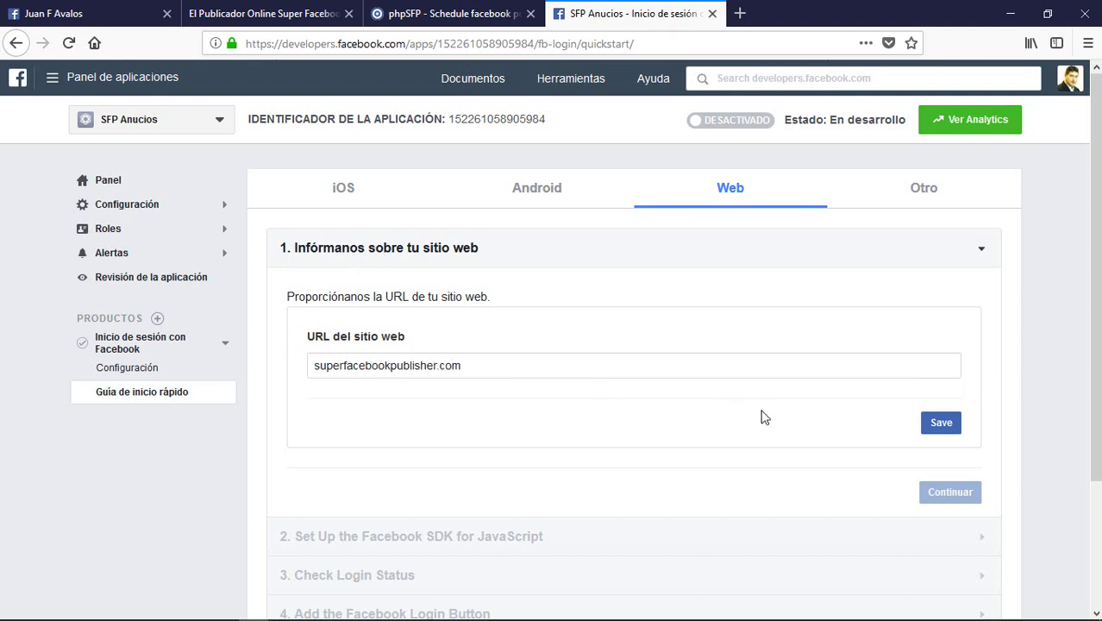
{"action": "scroll", "coordinate": [763, 413], "scroll_direction": "down", "scroll_amount": 2}
{"action": "left_click", "coordinate": [942, 333]}
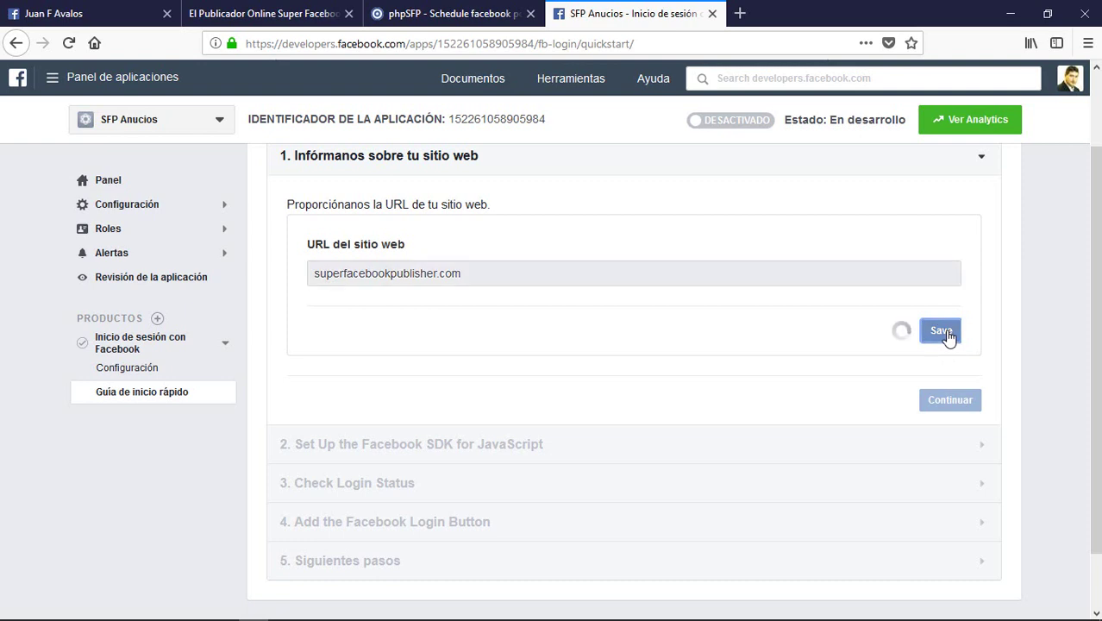
{"action": "scroll", "coordinate": [871, 382], "scroll_direction": "down", "scroll_amount": 2}
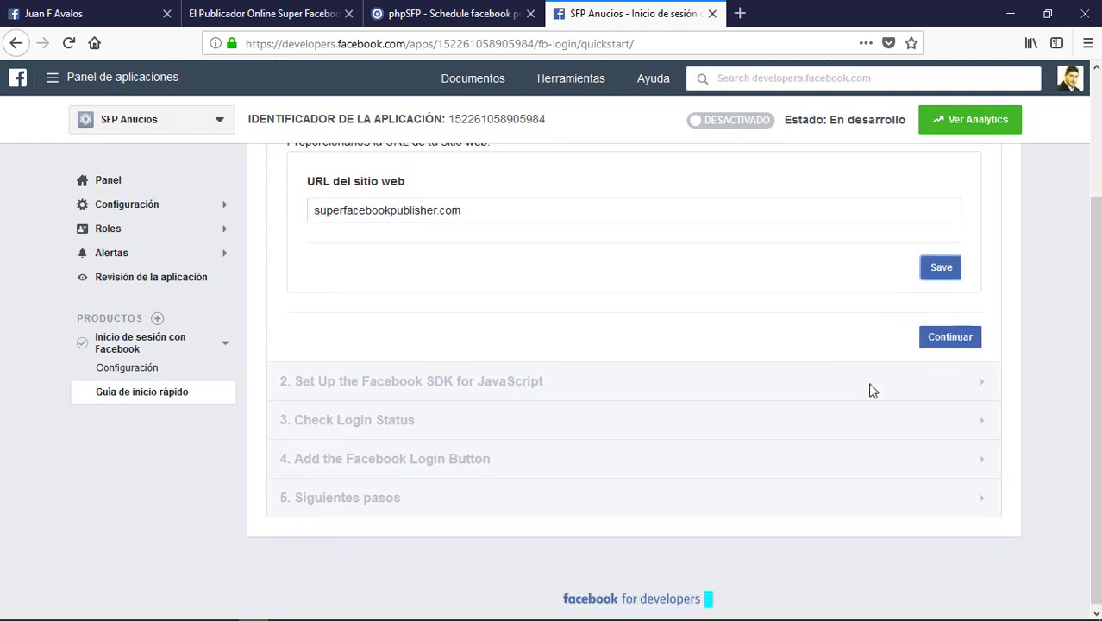
{"action": "scroll", "coordinate": [870, 392], "scroll_direction": "up", "scroll_amount": 3}
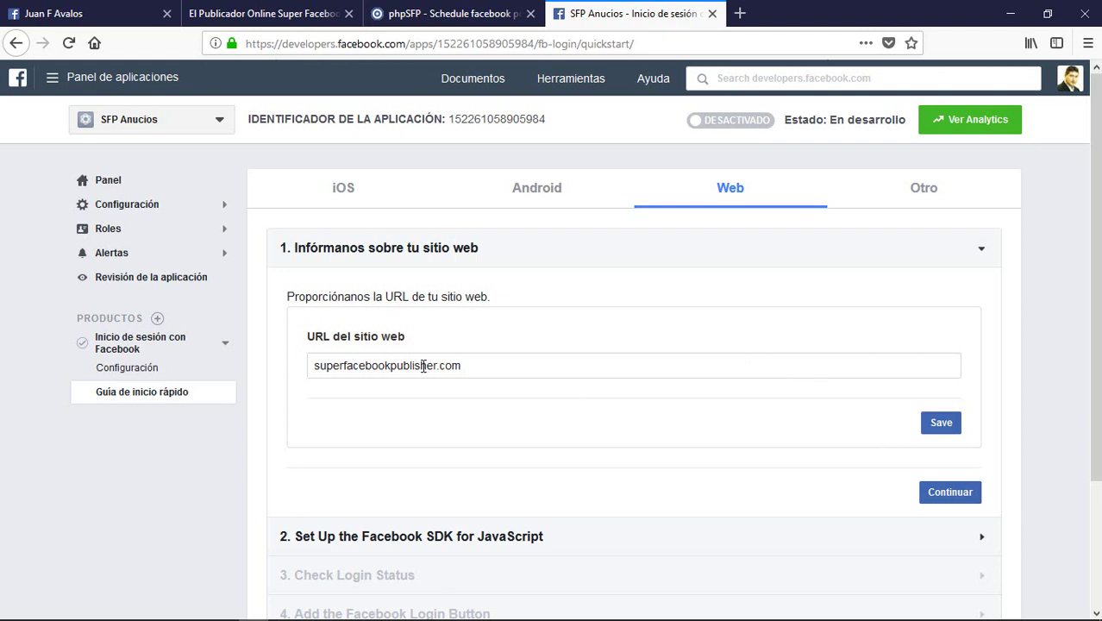
Step: Open the Facebook Login settings and copy the phpSFP site address
{"action": "left_click", "coordinate": [137, 376]}
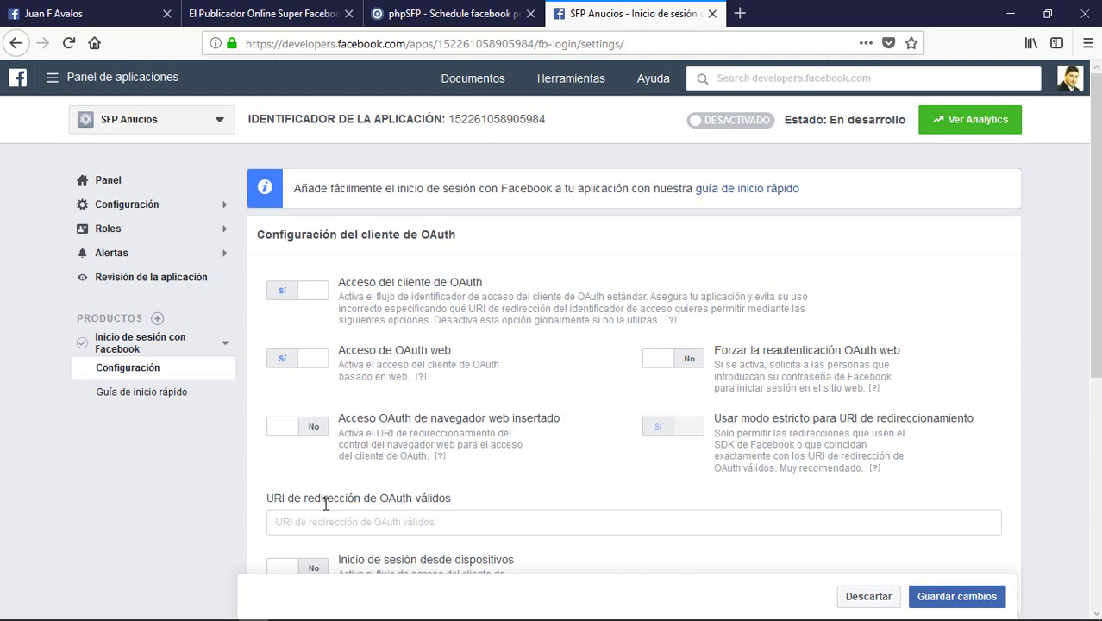
{"action": "left_click", "coordinate": [409, 517]}
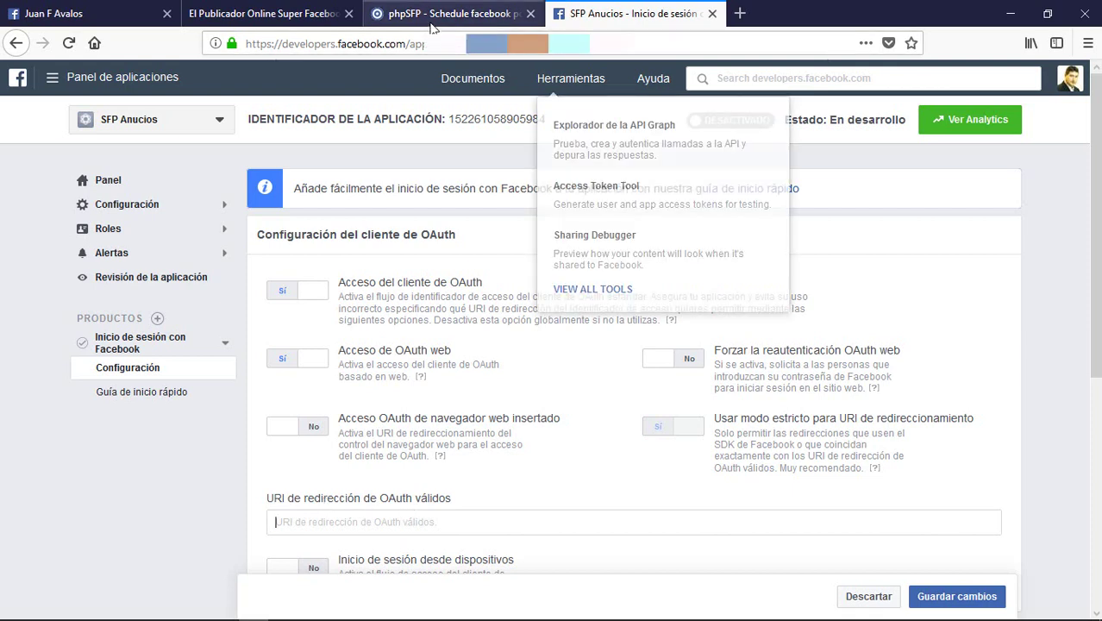
{"action": "left_click", "coordinate": [414, 14]}
{"action": "left_click", "coordinate": [394, 44]}
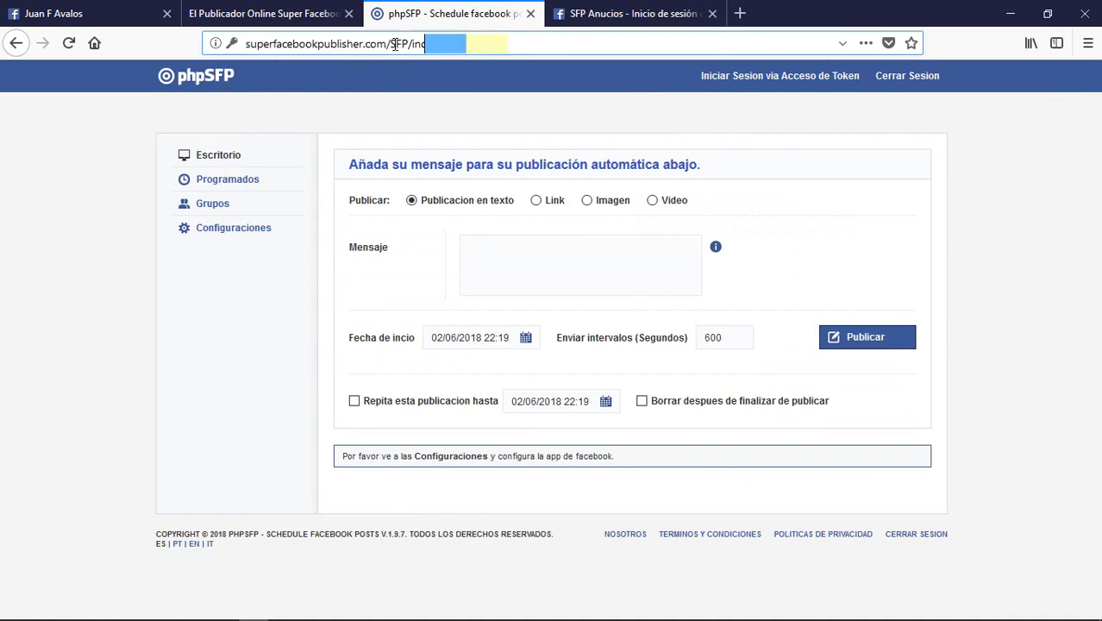
{"action": "left_click_drag", "start_coordinate": [391, 44], "coordinate": [229, 41]}
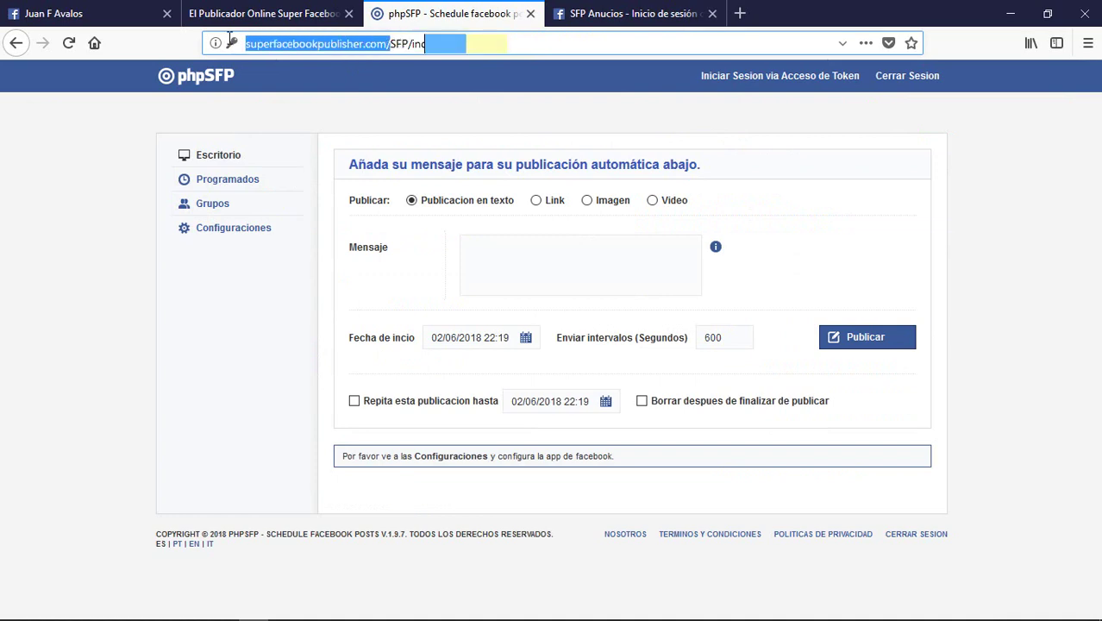
{"action": "right_click", "coordinate": [274, 40]}
{"action": "left_click", "coordinate": [315, 91]}
{"action": "left_click", "coordinate": [635, 25]}
{"action": "right_click", "coordinate": [328, 515]}
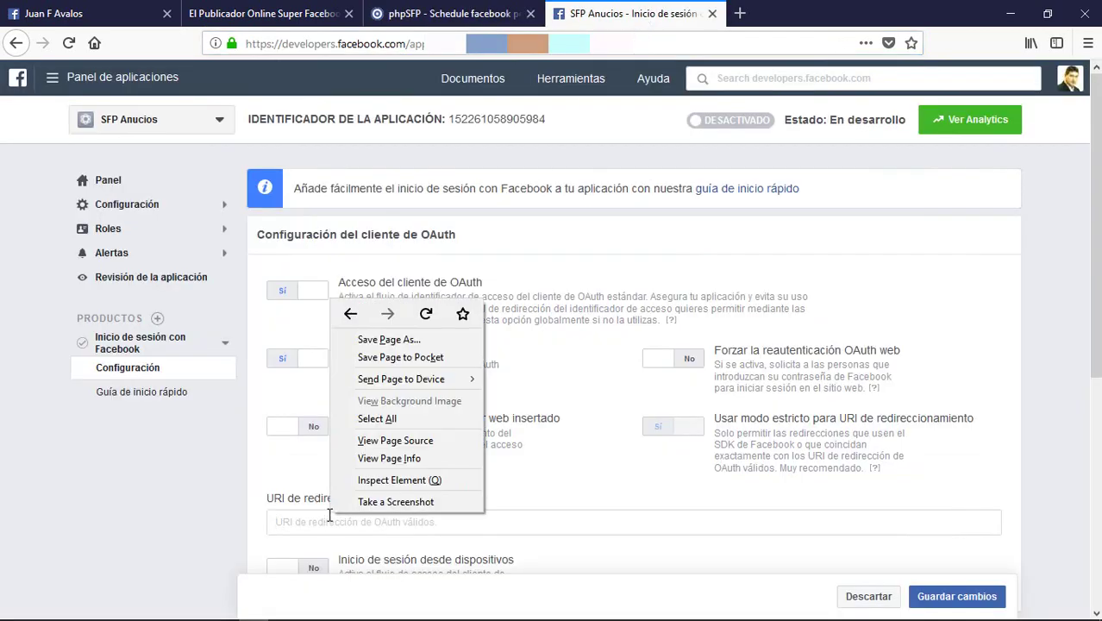
{"action": "left_click", "coordinate": [297, 521]}
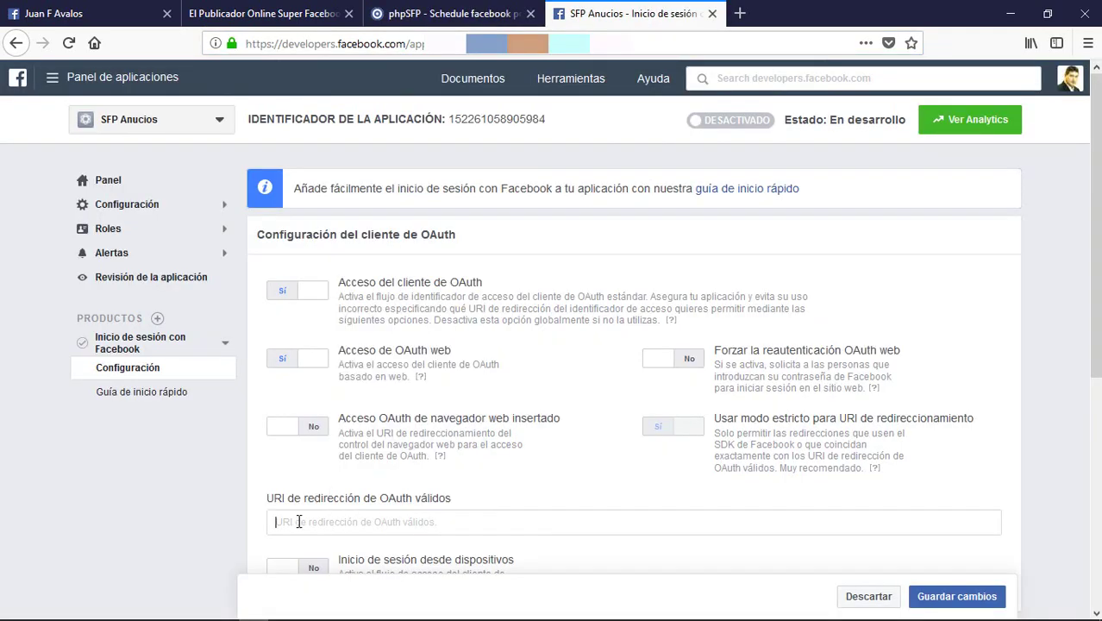
{"action": "right_click", "coordinate": [300, 520]}
{"action": "left_click", "coordinate": [339, 407]}
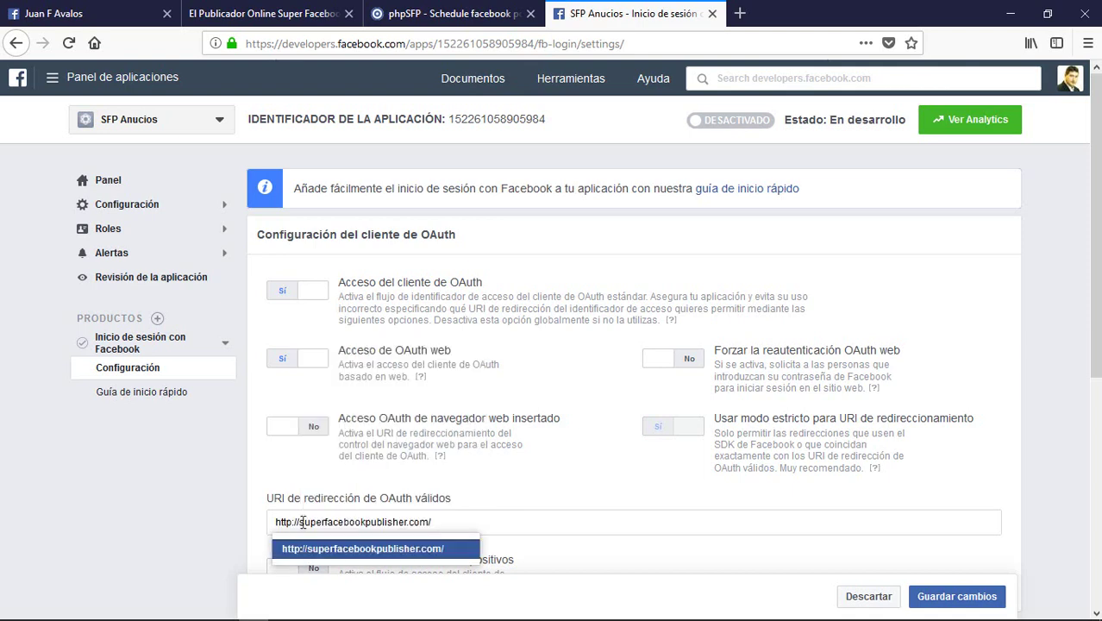
{"action": "key", "text": "Return"}
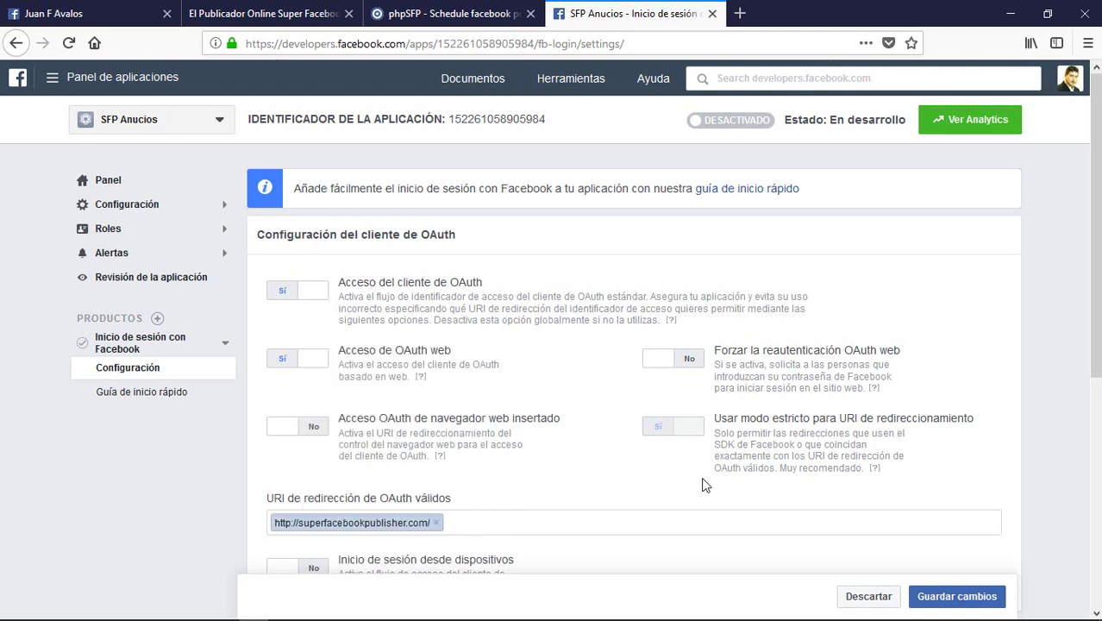
{"action": "scroll", "coordinate": [982, 444], "scroll_direction": "down", "scroll_amount": 3}
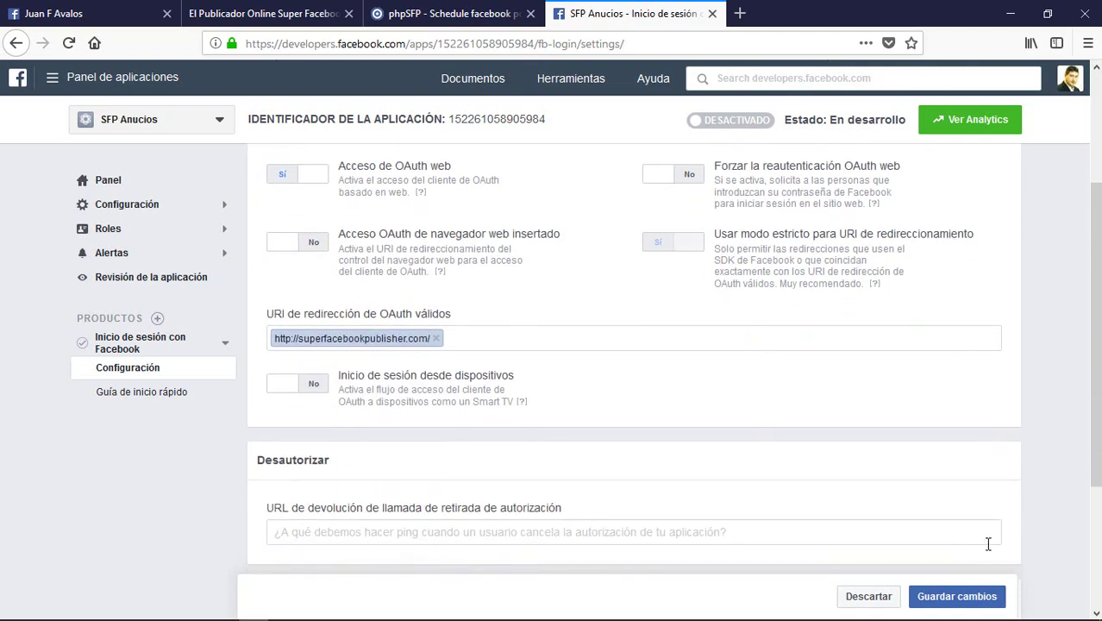
{"action": "left_click", "coordinate": [981, 601]}
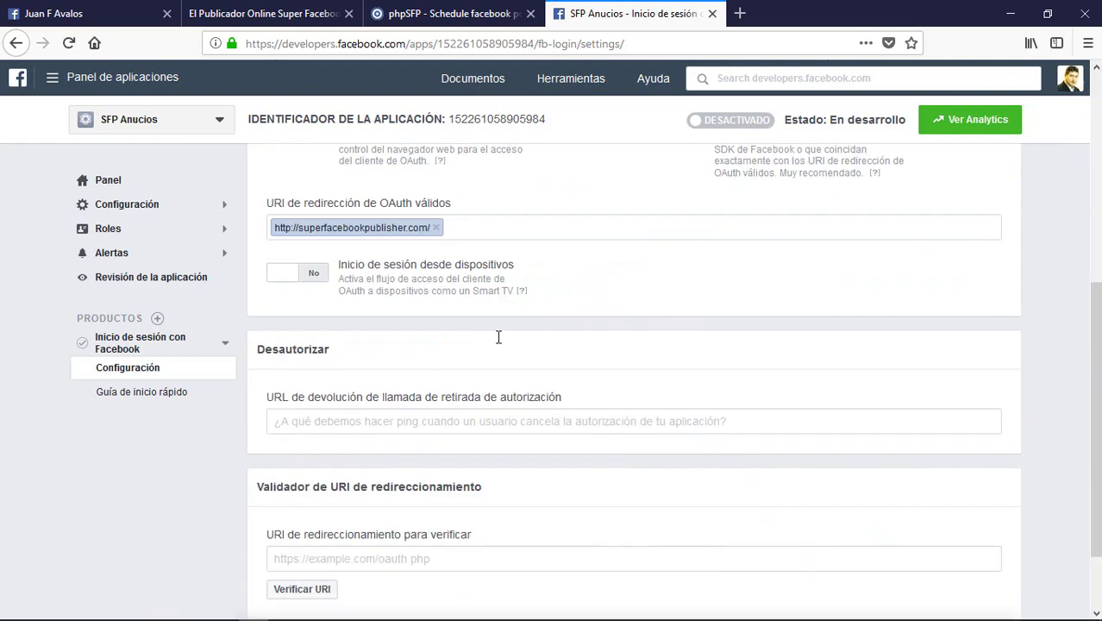
{"action": "scroll", "coordinate": [506, 320], "scroll_direction": "up", "scroll_amount": 5}
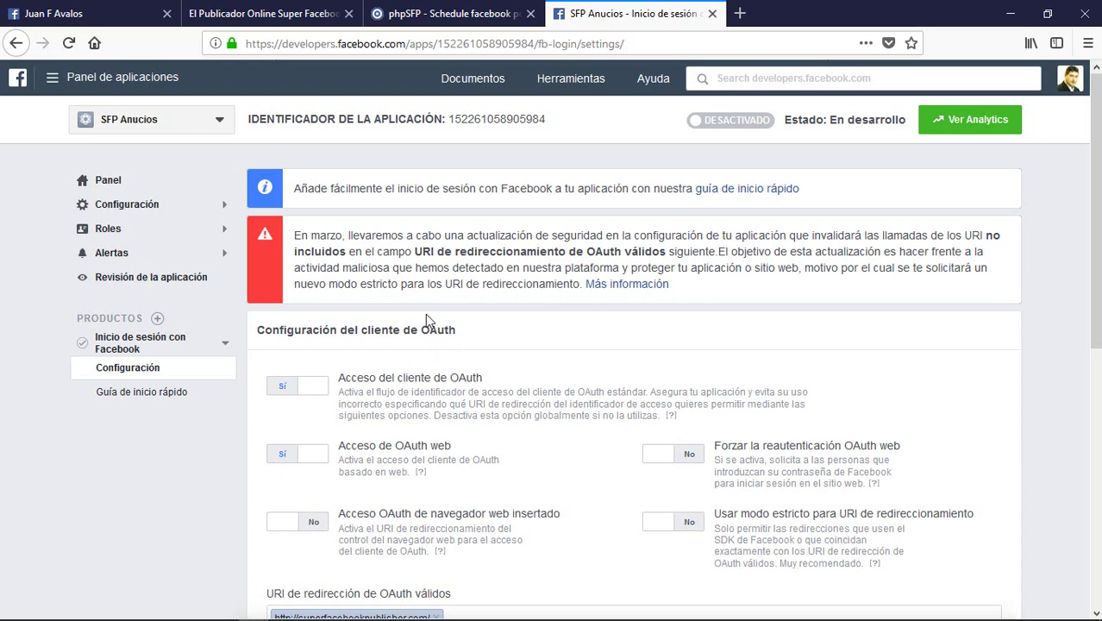
{"action": "left_click", "coordinate": [128, 209]}
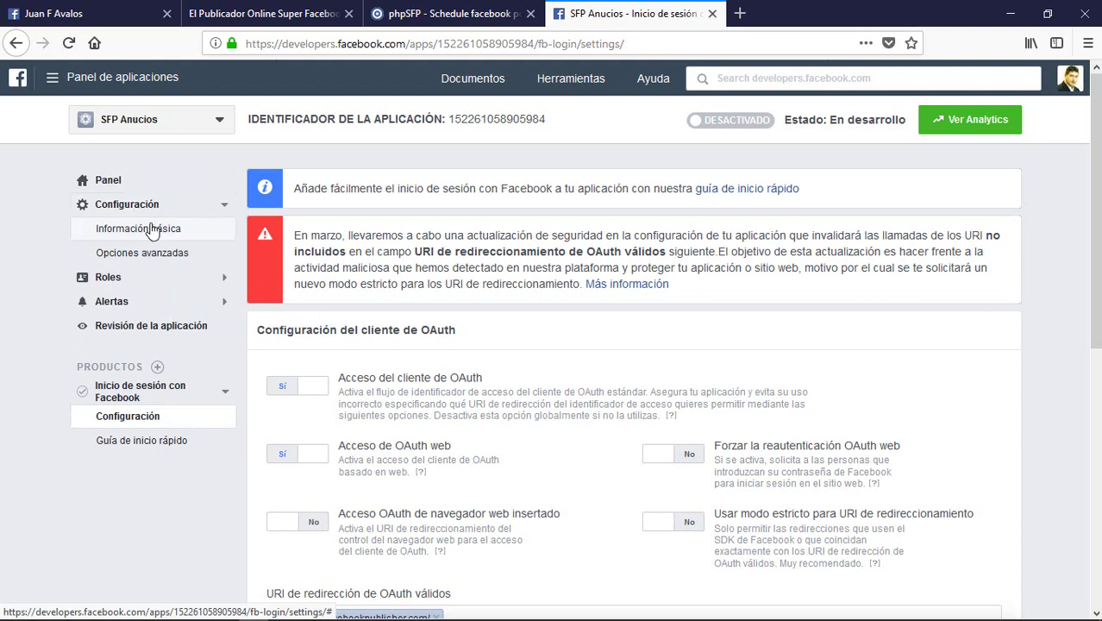
Step: Open the app's basic settings and copy the phpSFP site domain
{"action": "left_click", "coordinate": [151, 229]}
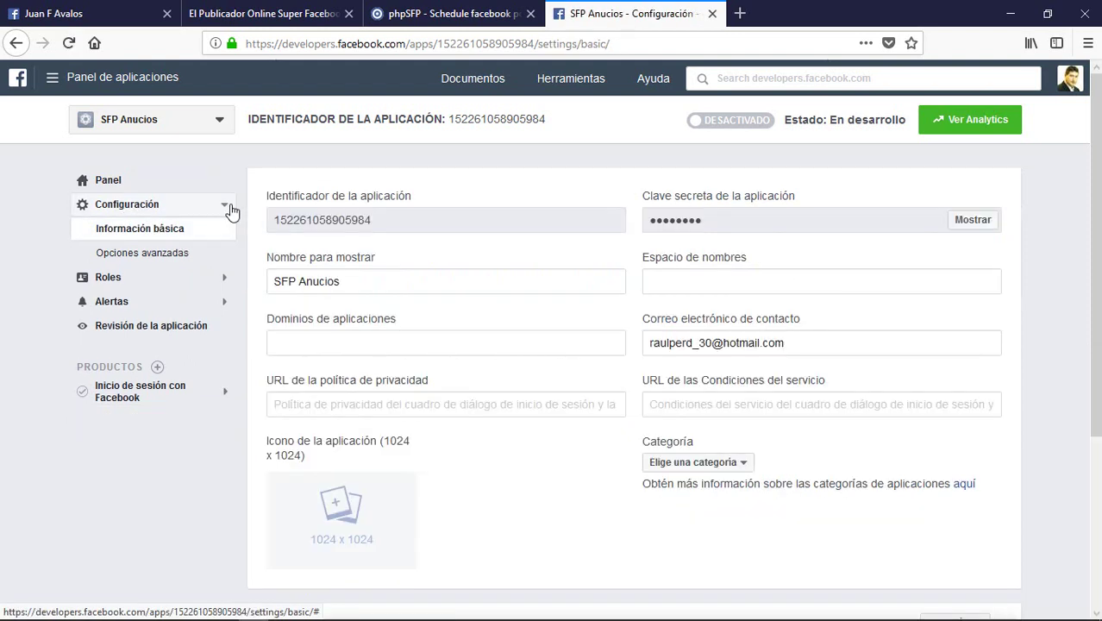
{"action": "left_click", "coordinate": [310, 406]}
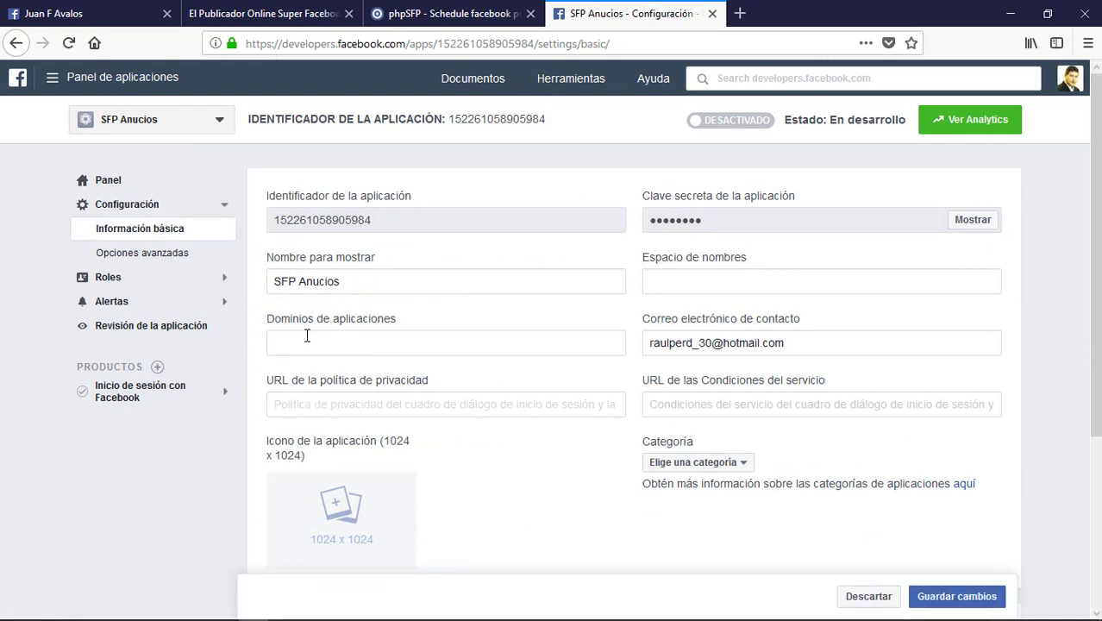
{"action": "left_click", "coordinate": [305, 338]}
{"action": "left_click", "coordinate": [480, 24]}
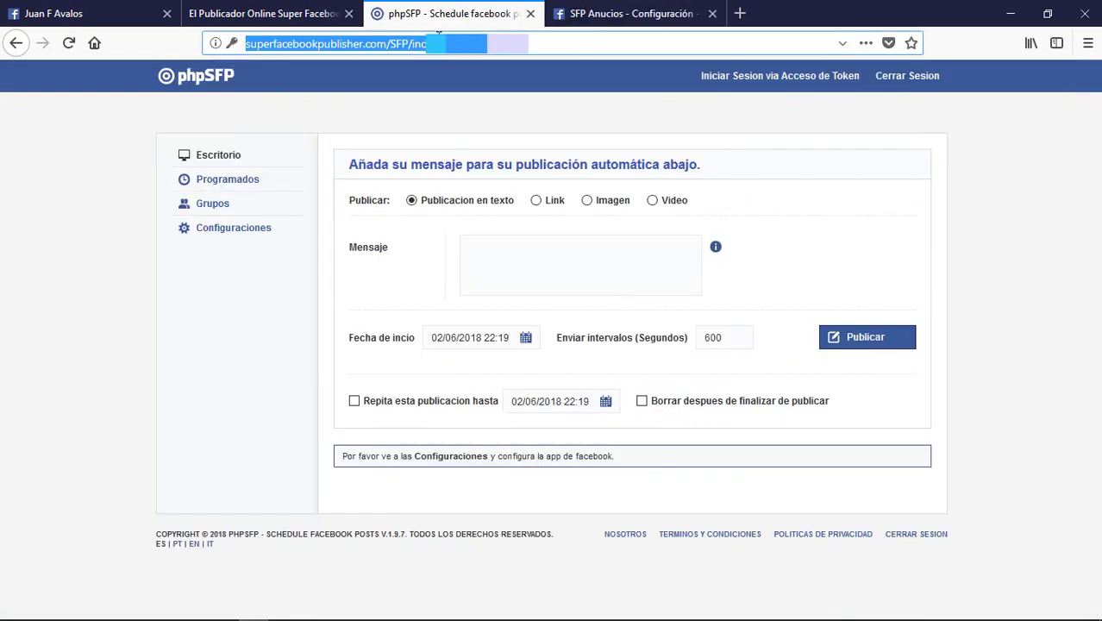
{"action": "left_click_drag", "start_coordinate": [388, 44], "coordinate": [248, 52]}
{"action": "right_click", "coordinate": [255, 52]}
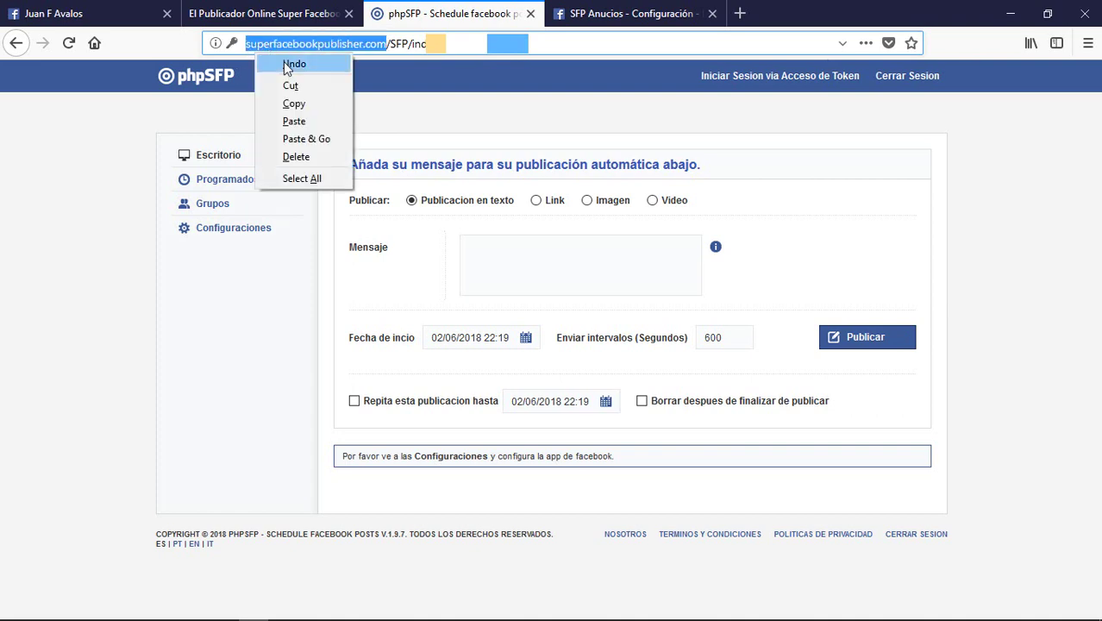
{"action": "left_click", "coordinate": [302, 106]}
{"action": "left_click", "coordinate": [601, 9]}
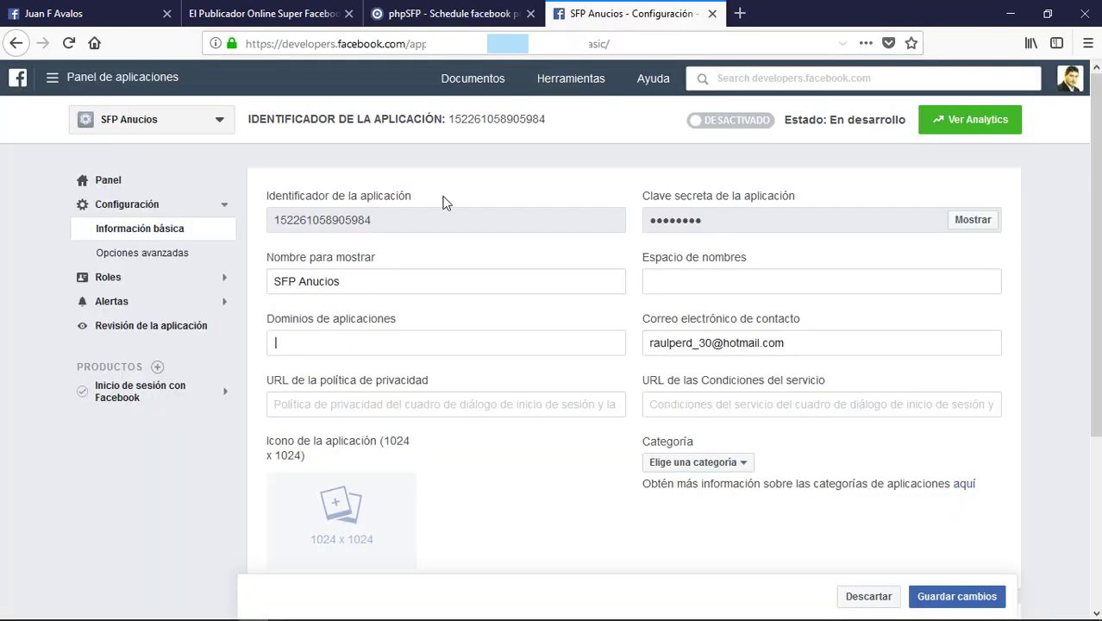
Step: Add superfacebookpublisher.com as an app domain, check the site URL, and save
{"action": "right_click", "coordinate": [314, 346]}
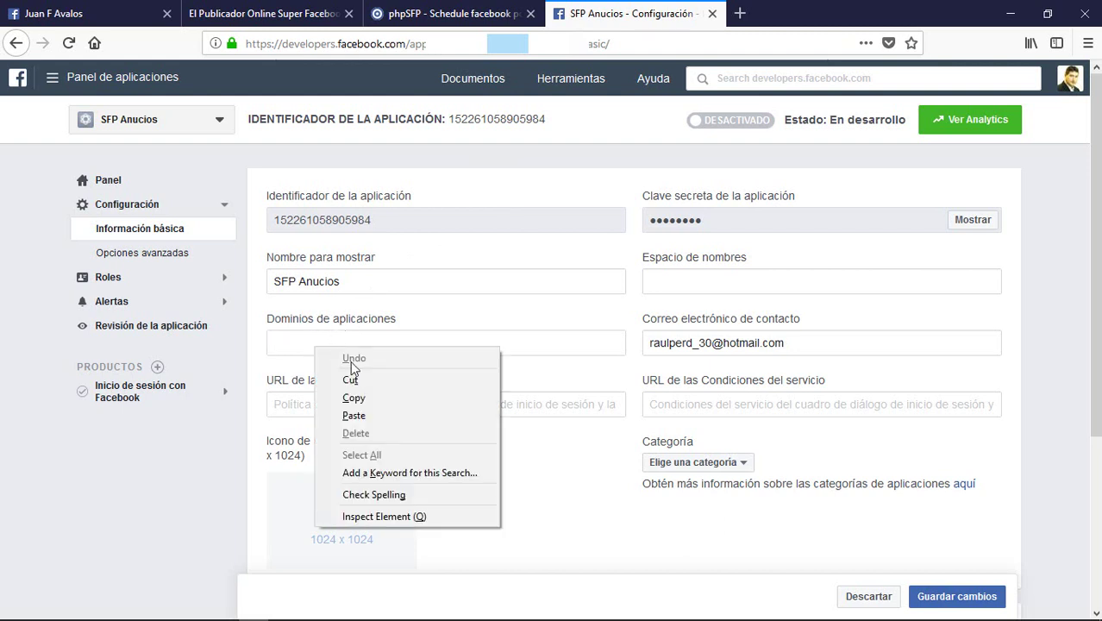
{"action": "left_click", "coordinate": [368, 412]}
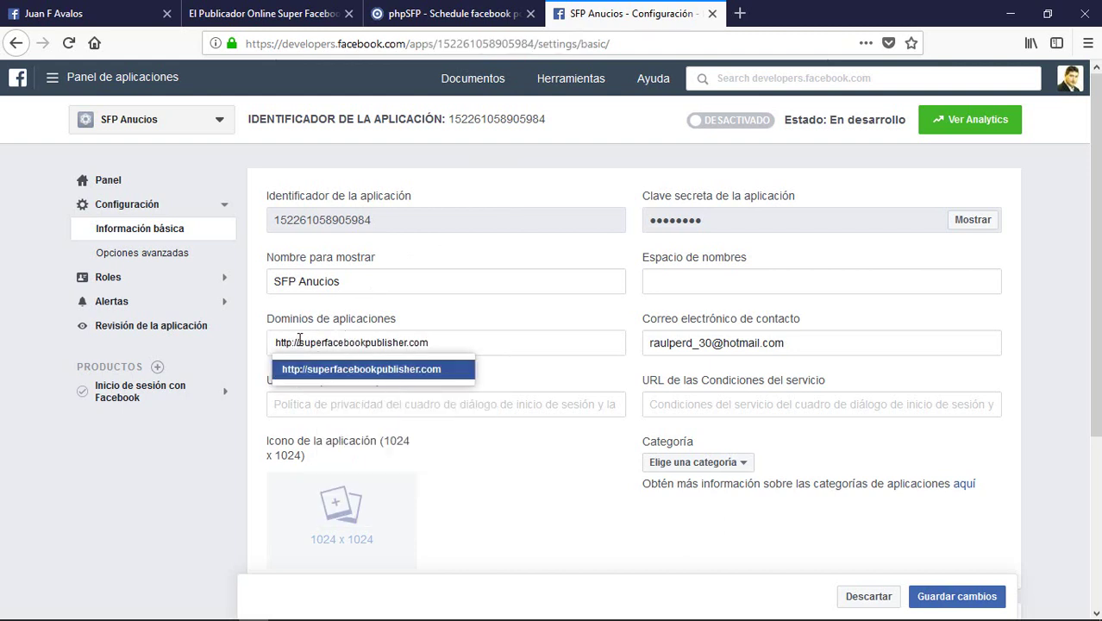
{"action": "left_click_drag", "start_coordinate": [299, 339], "coordinate": [243, 334]}
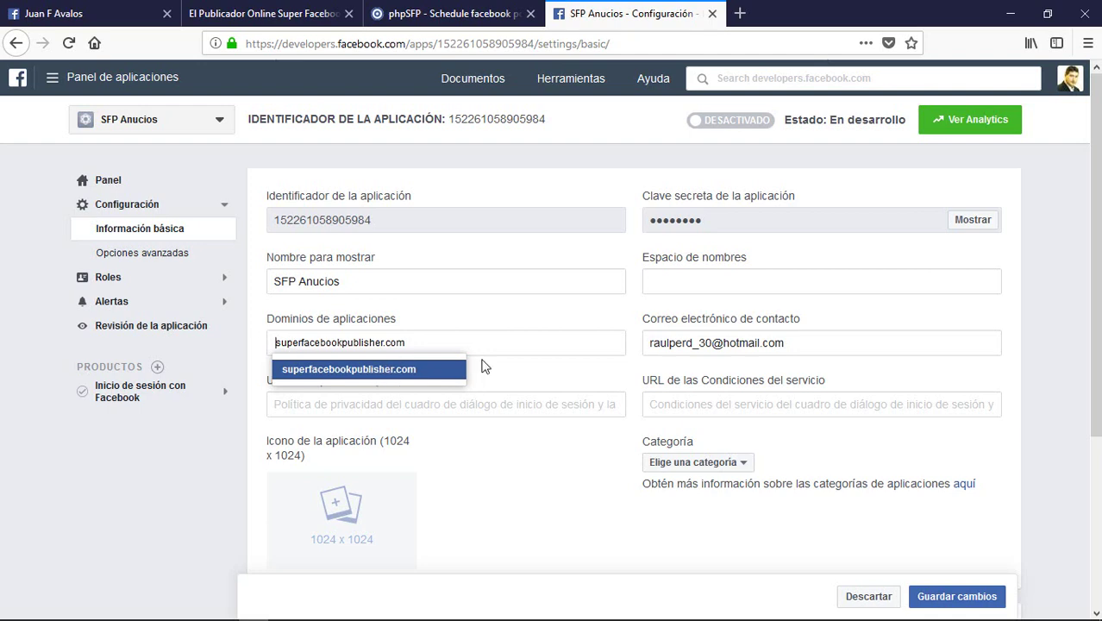
{"action": "left_click", "coordinate": [440, 369]}
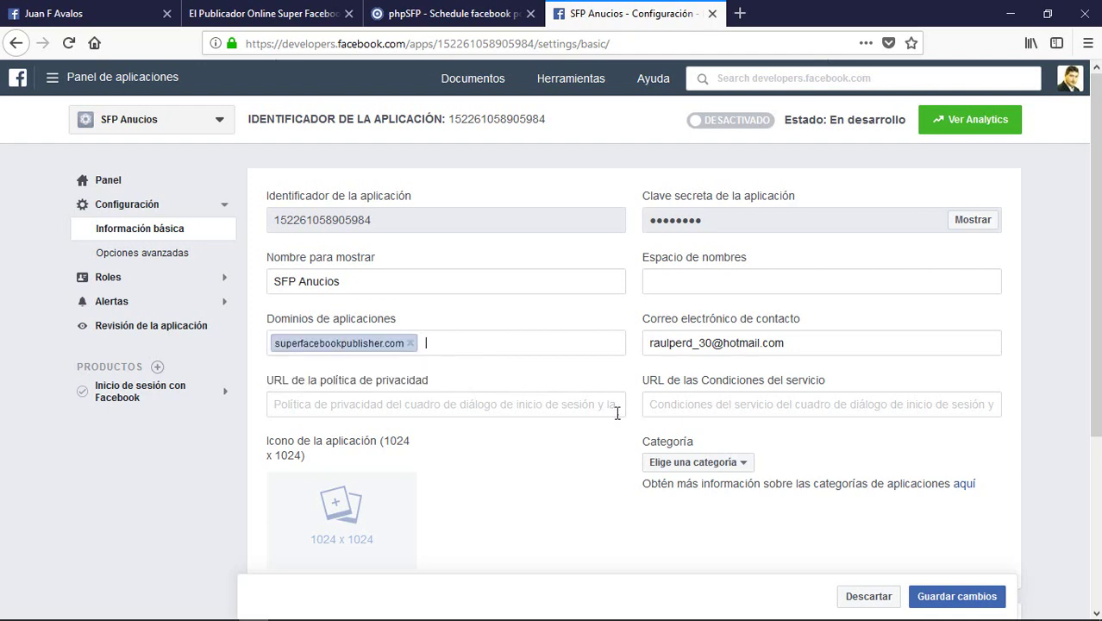
{"action": "scroll", "coordinate": [595, 439], "scroll_direction": "down", "scroll_amount": 2}
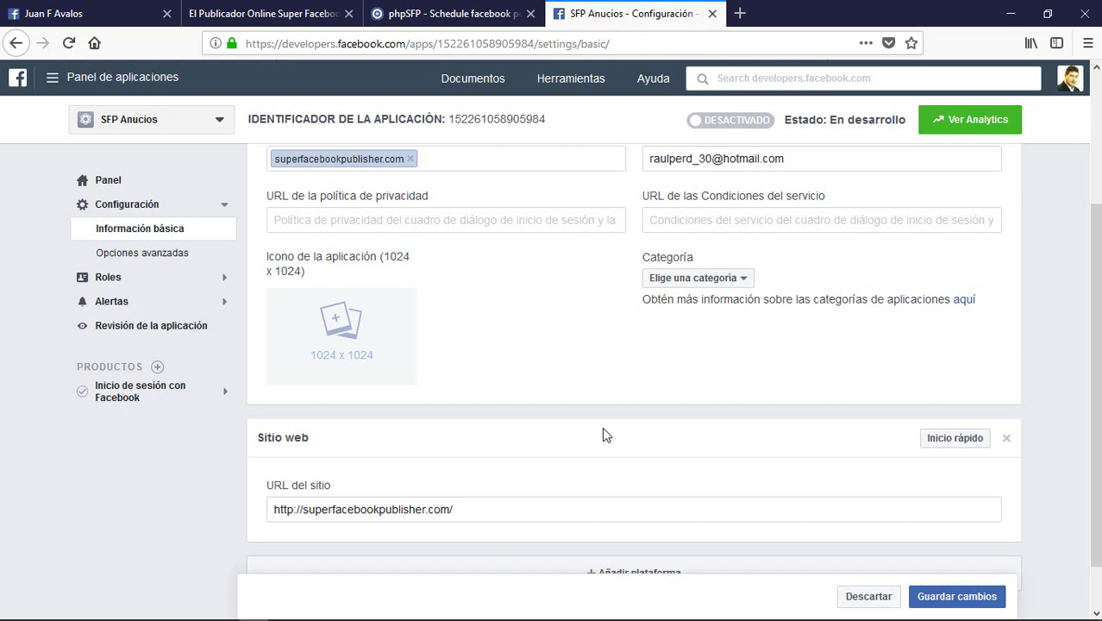
{"action": "scroll", "coordinate": [561, 431], "scroll_direction": "down", "scroll_amount": 1}
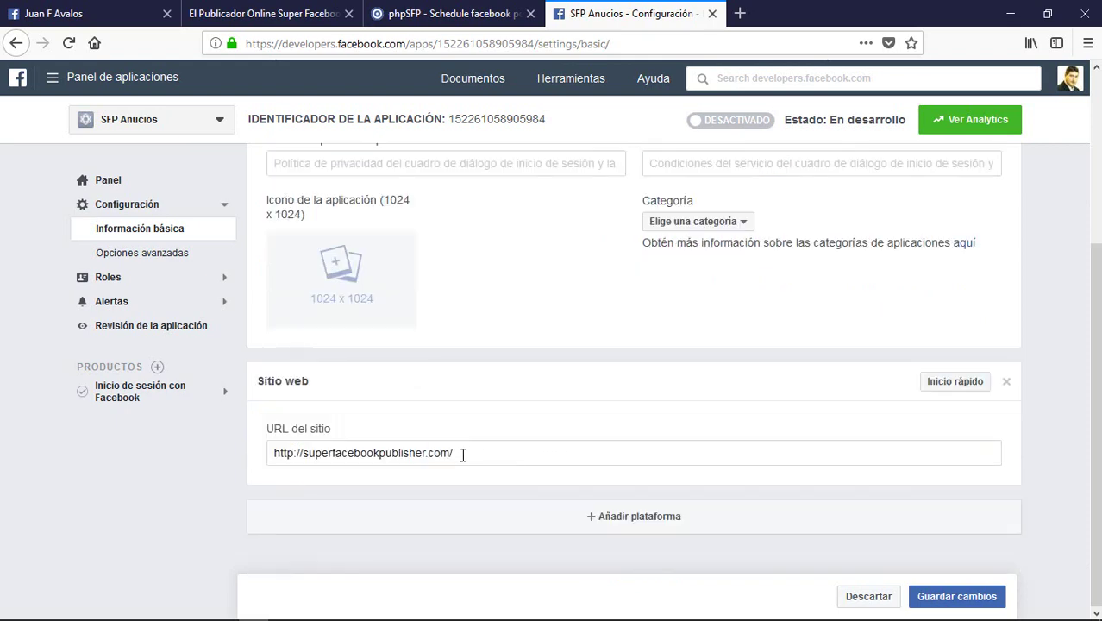
{"action": "left_click_drag", "start_coordinate": [466, 453], "coordinate": [274, 452]}
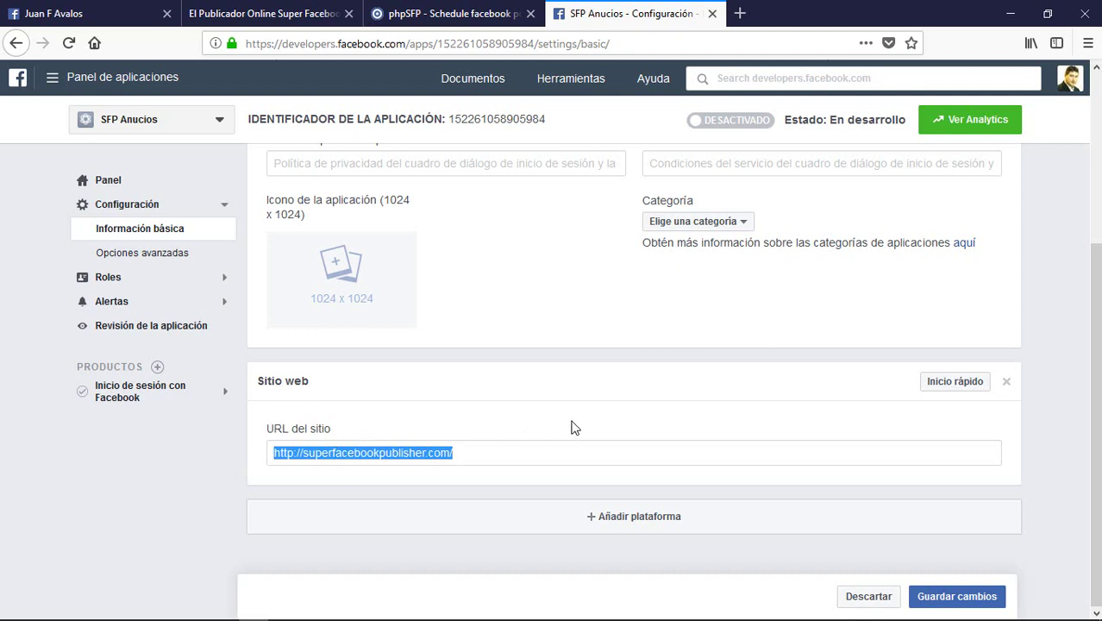
{"action": "left_click", "coordinate": [604, 398]}
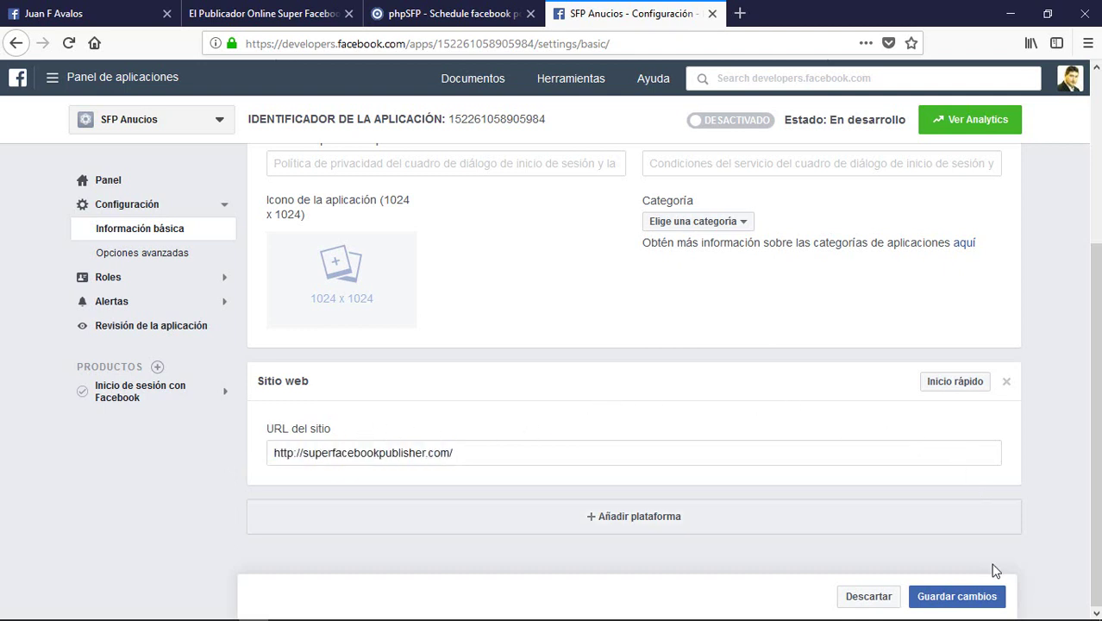
{"action": "left_click", "coordinate": [984, 595]}
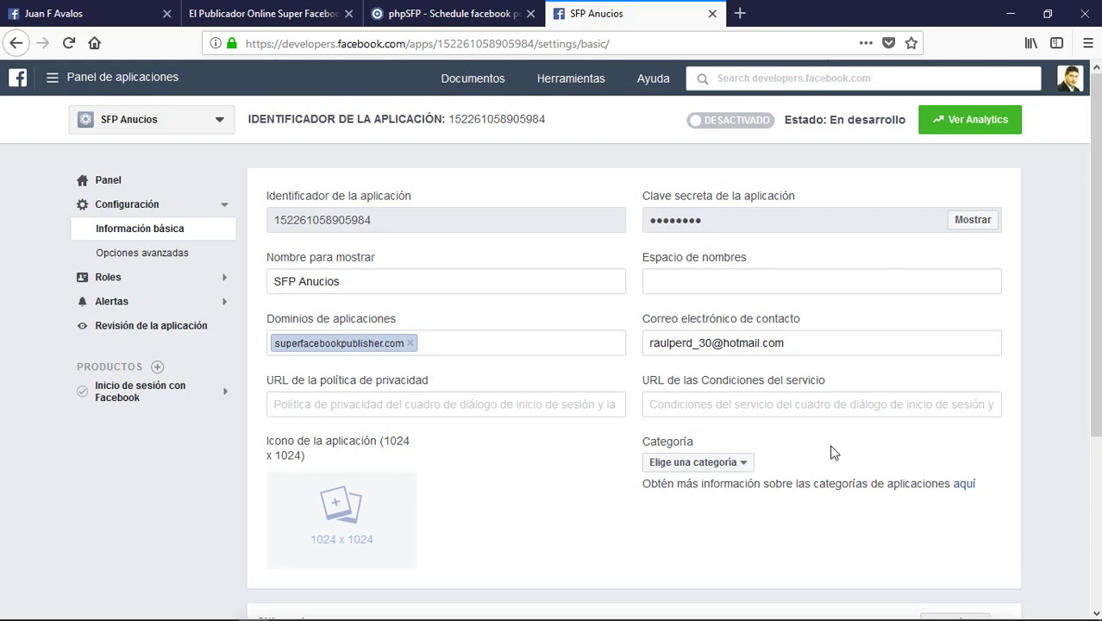
Step: Set the SFP Anucios app category to Mensajes and save the change
{"action": "left_click", "coordinate": [744, 467]}
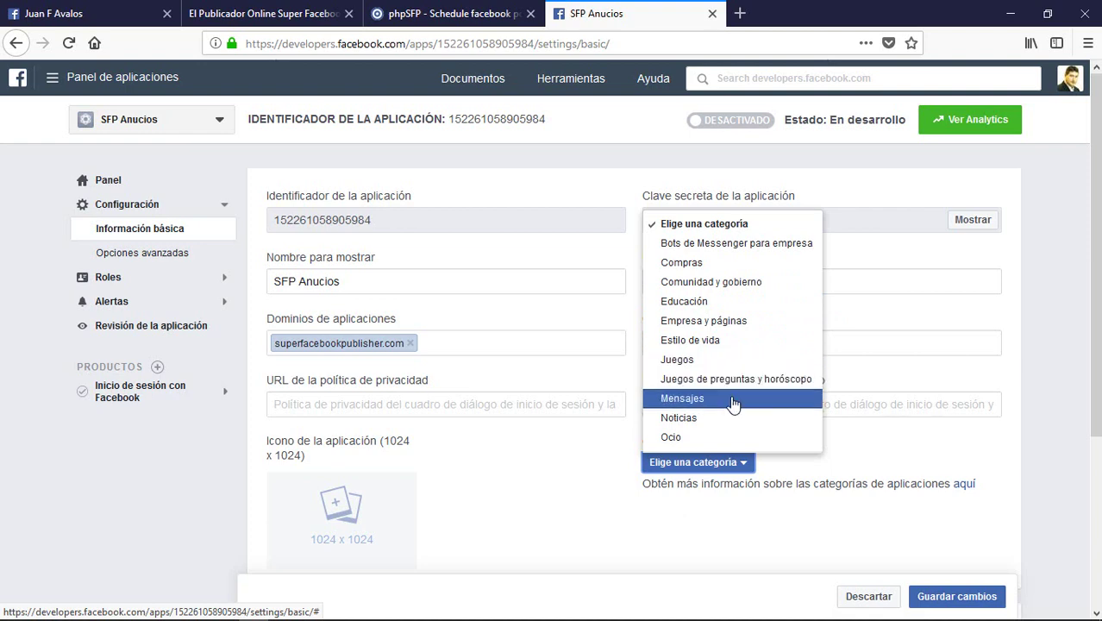
{"action": "left_click", "coordinate": [697, 400]}
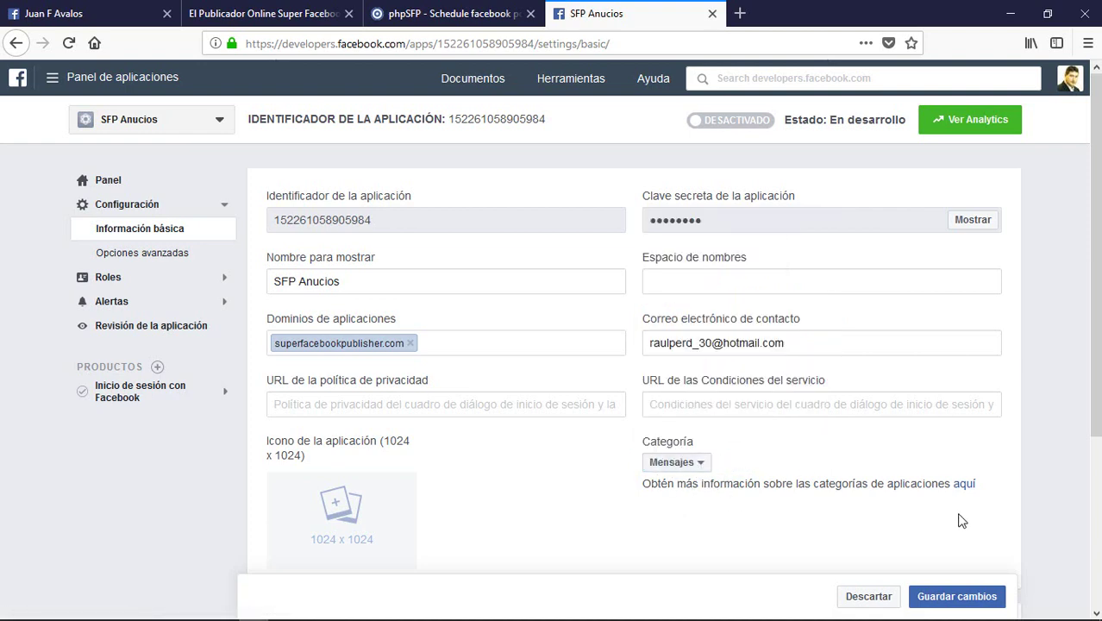
{"action": "left_click", "coordinate": [960, 606]}
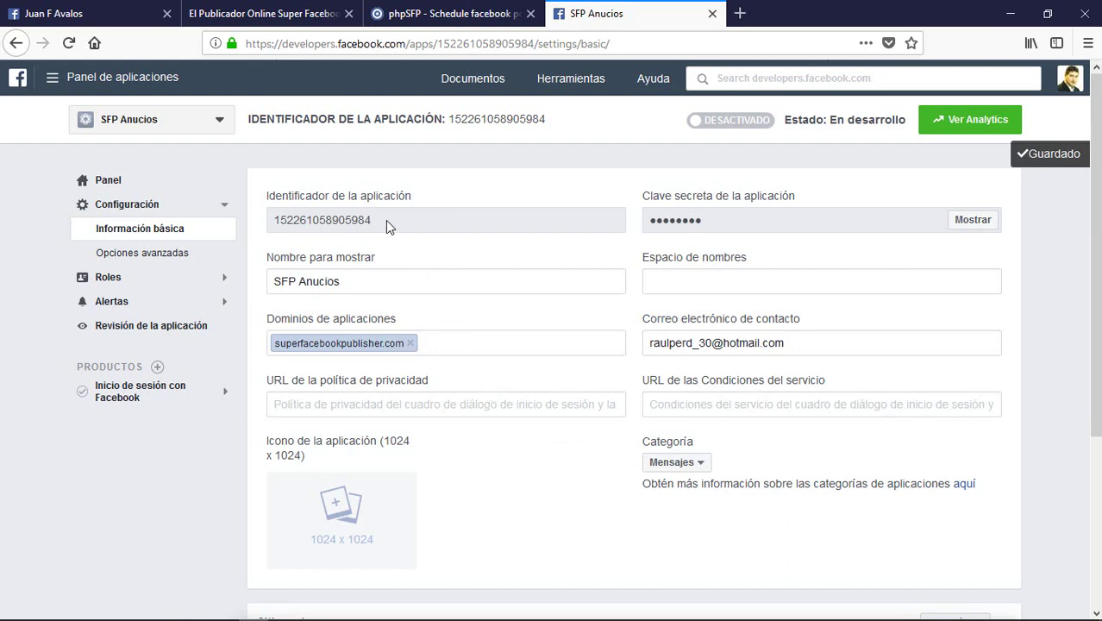
{"action": "left_click_drag", "start_coordinate": [379, 220], "coordinate": [278, 221]}
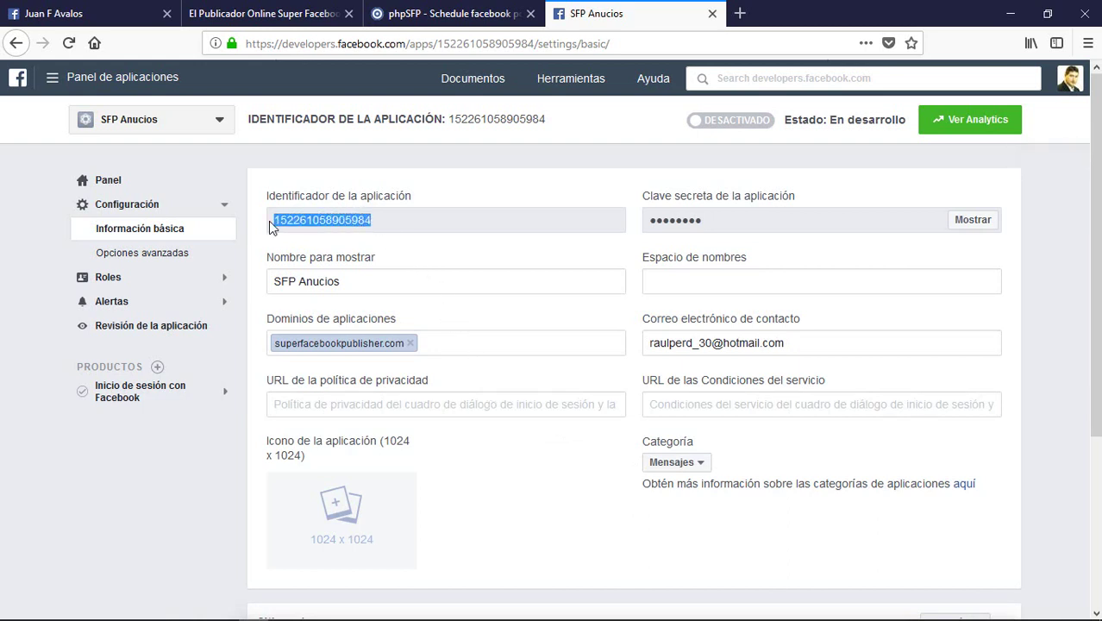
Step: Copy the SFP Anucios app ID into the App ID field of phpSFP's Configuraciones page
{"action": "right_click", "coordinate": [288, 219]}
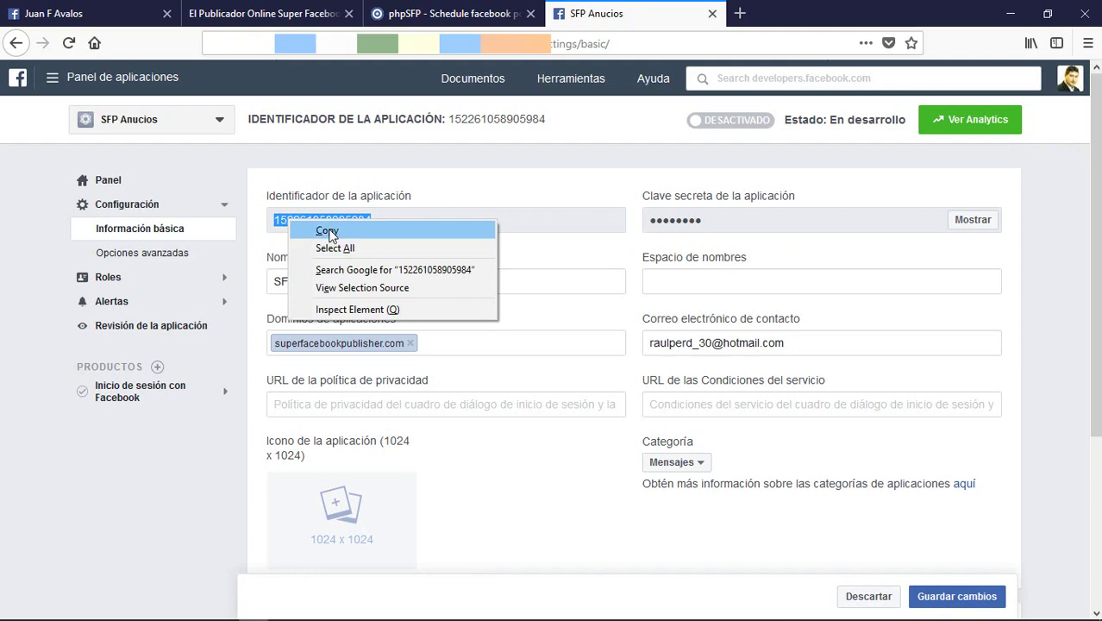
{"action": "left_click", "coordinate": [326, 230]}
{"action": "left_click", "coordinate": [431, 19]}
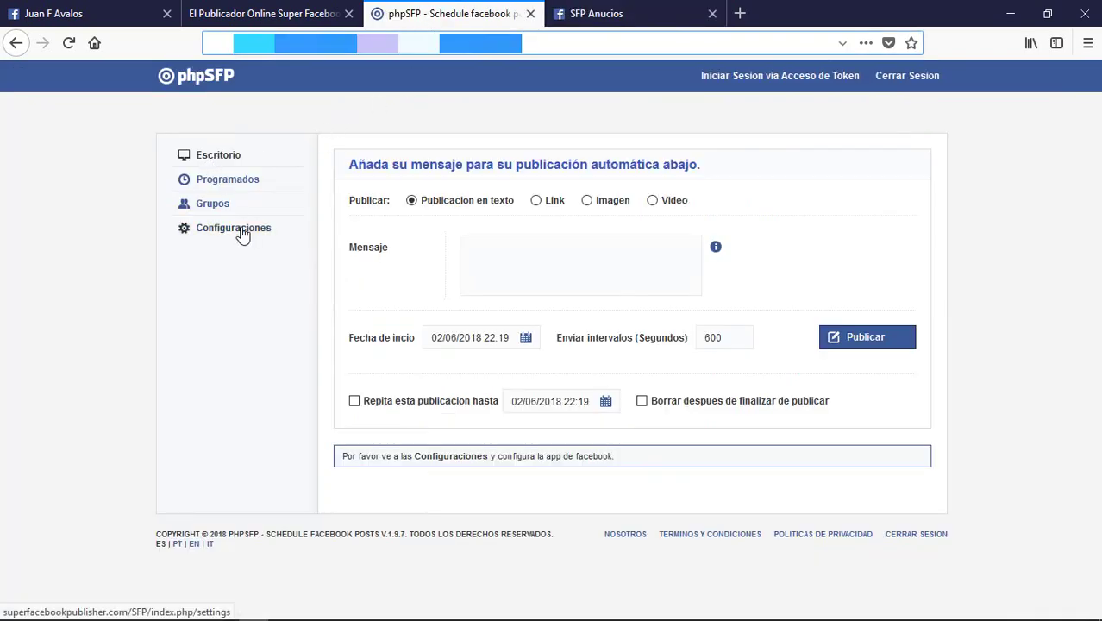
{"action": "left_click", "coordinate": [298, 237]}
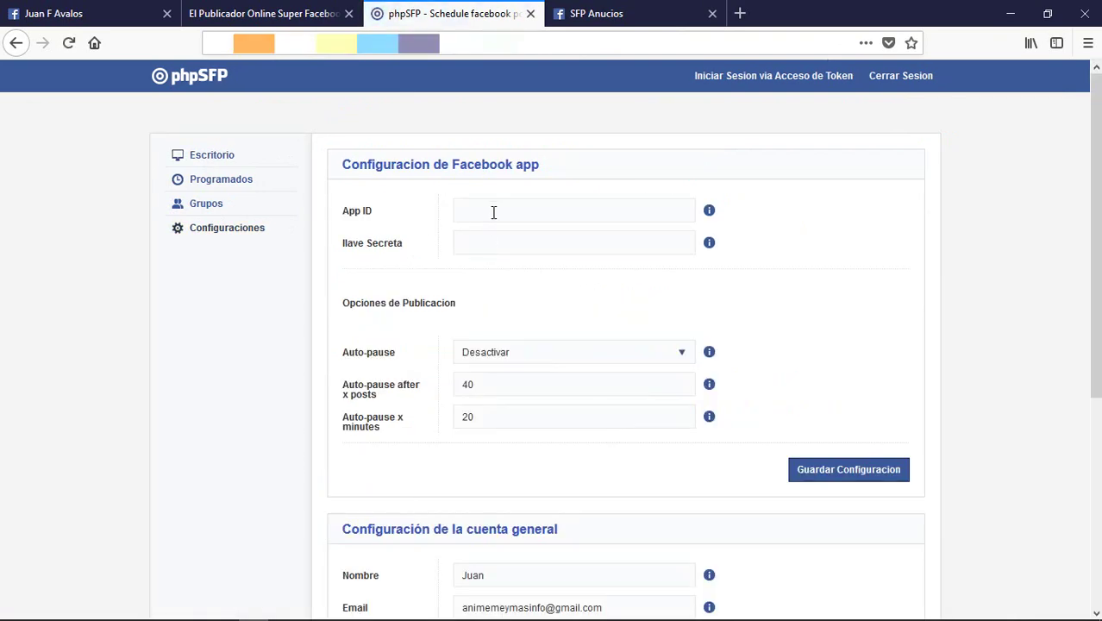
{"action": "right_click", "coordinate": [494, 213]}
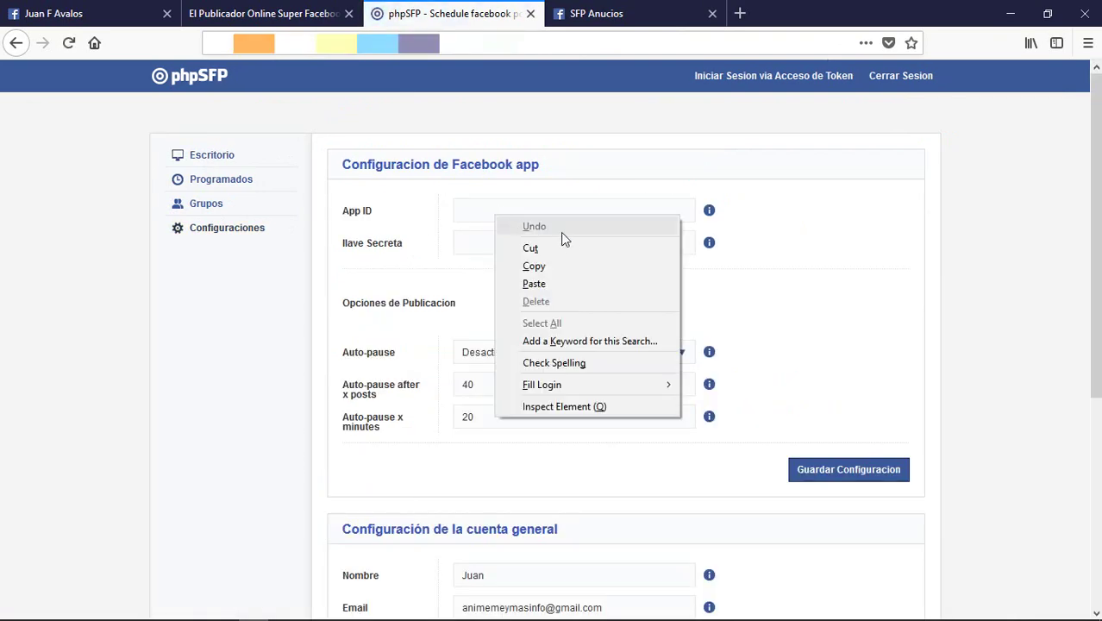
{"action": "left_click", "coordinate": [534, 284]}
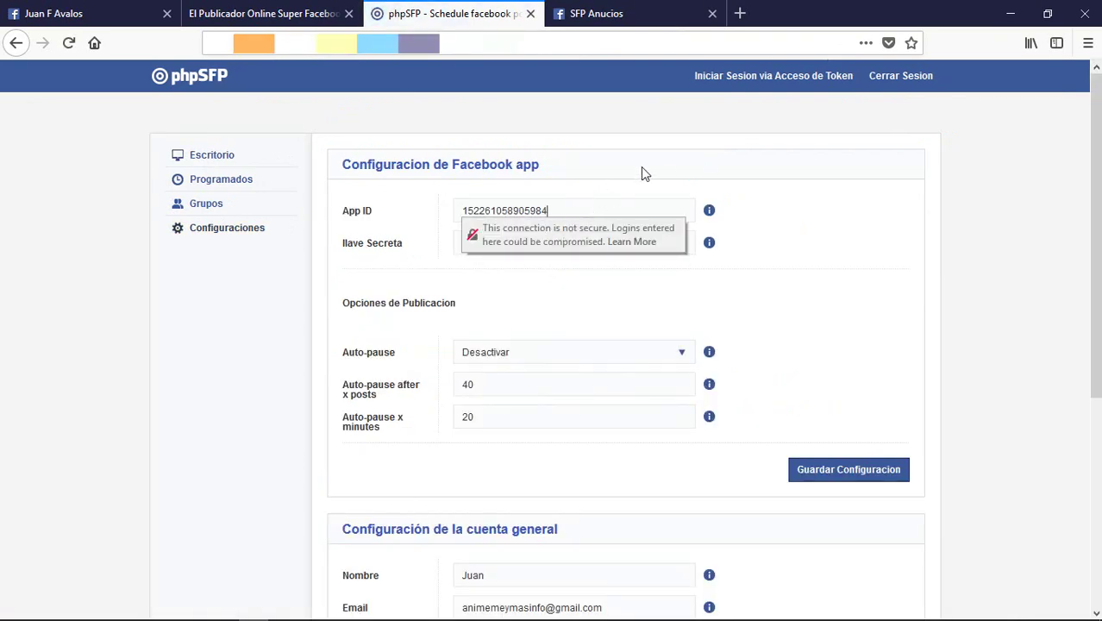
{"action": "left_click", "coordinate": [611, 15]}
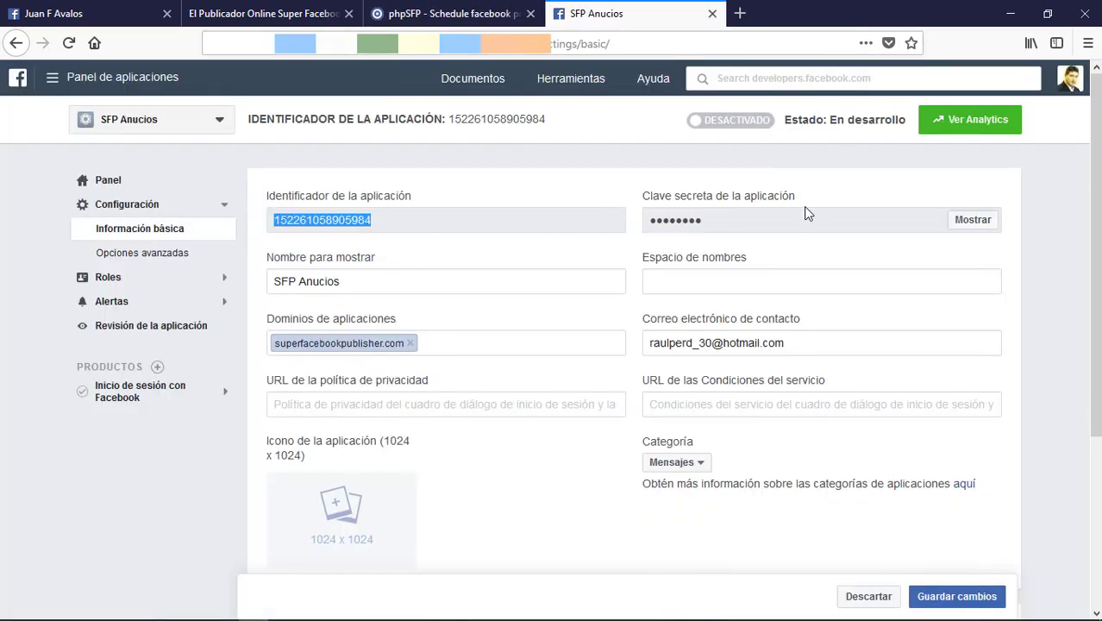
Step: Reveal the app secret after confirming the account password, then copy it
{"action": "left_click", "coordinate": [964, 222]}
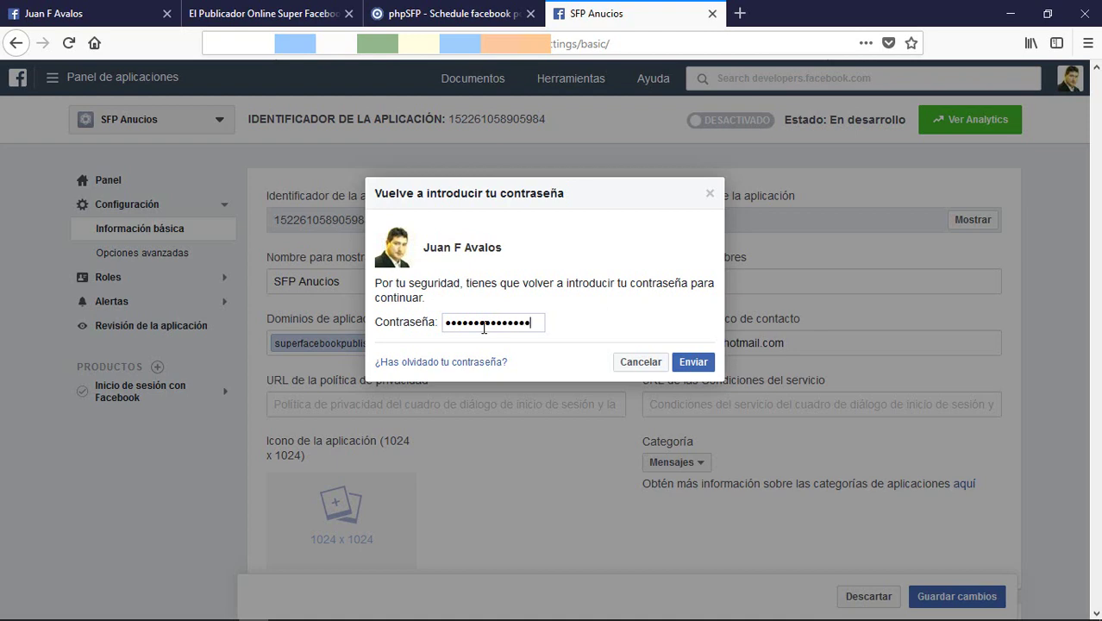
{"action": "key", "text": "Return"}
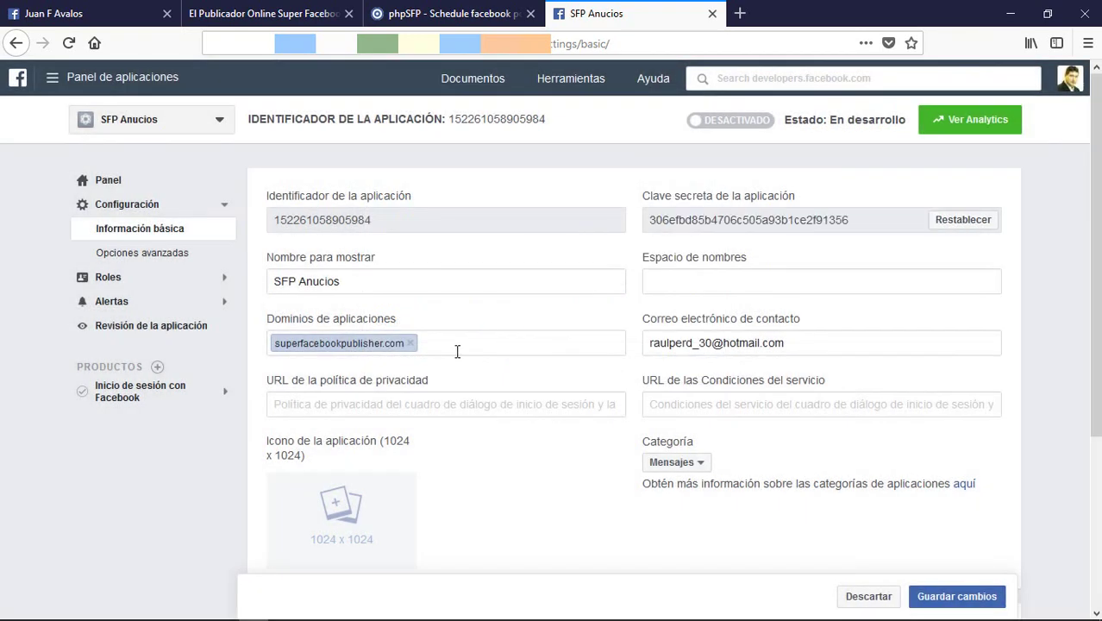
{"action": "left_click_drag", "start_coordinate": [847, 220], "coordinate": [653, 223]}
{"action": "right_click", "coordinate": [657, 225]}
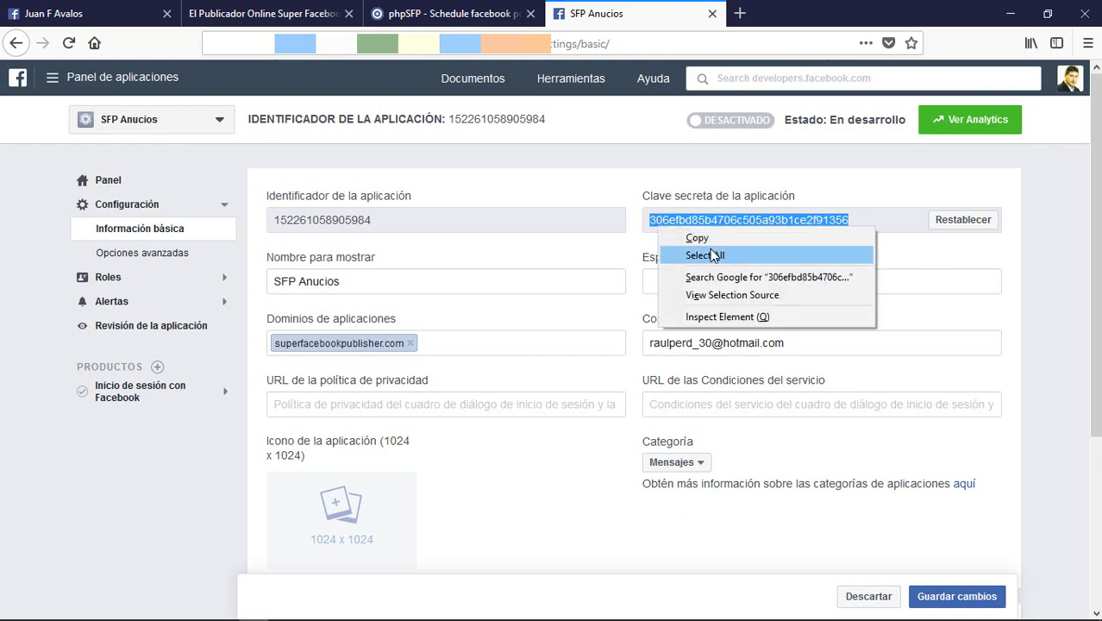
{"action": "left_click", "coordinate": [681, 238]}
{"action": "left_click", "coordinate": [449, 12]}
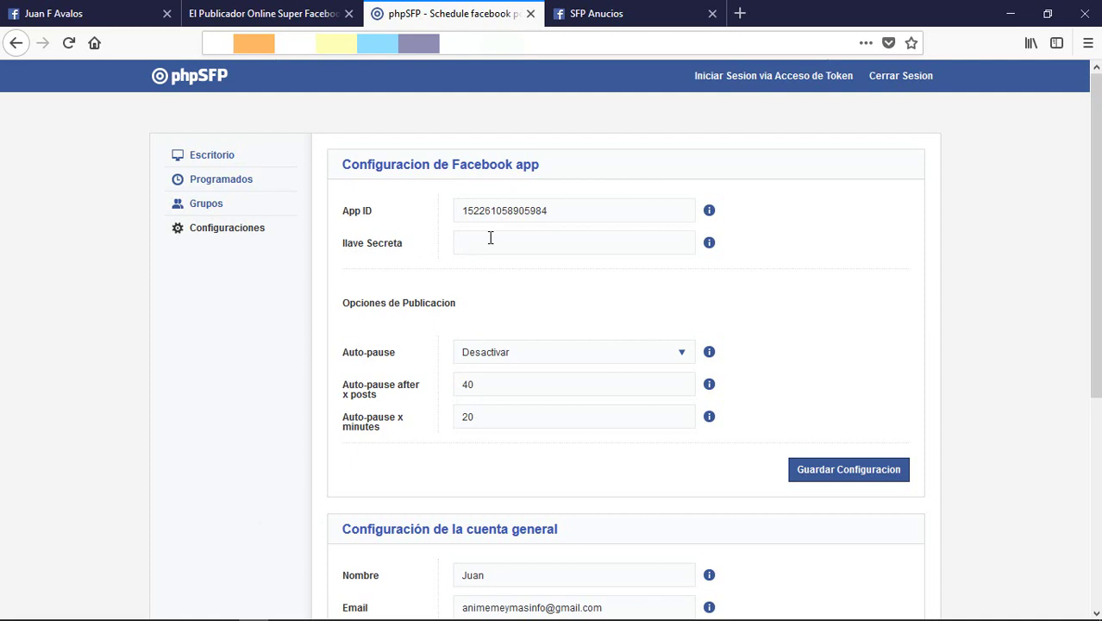
Step: Paste the Facebook app secret into llave Secreta and save the app configuration
{"action": "left_click", "coordinate": [490, 238]}
{"action": "right_click", "coordinate": [490, 241]}
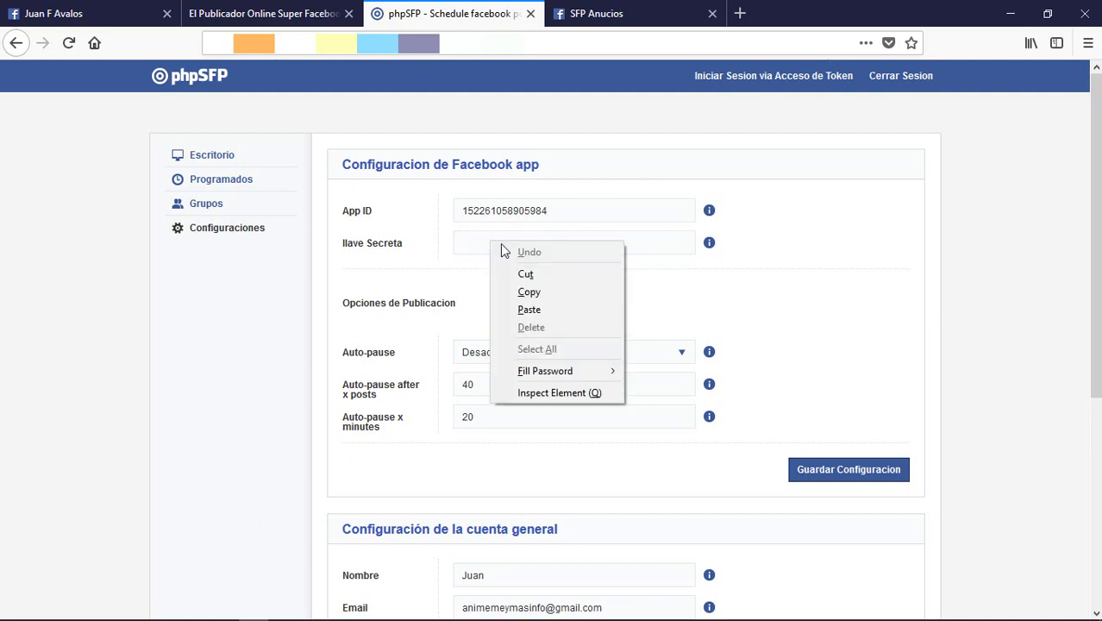
{"action": "left_click", "coordinate": [530, 309]}
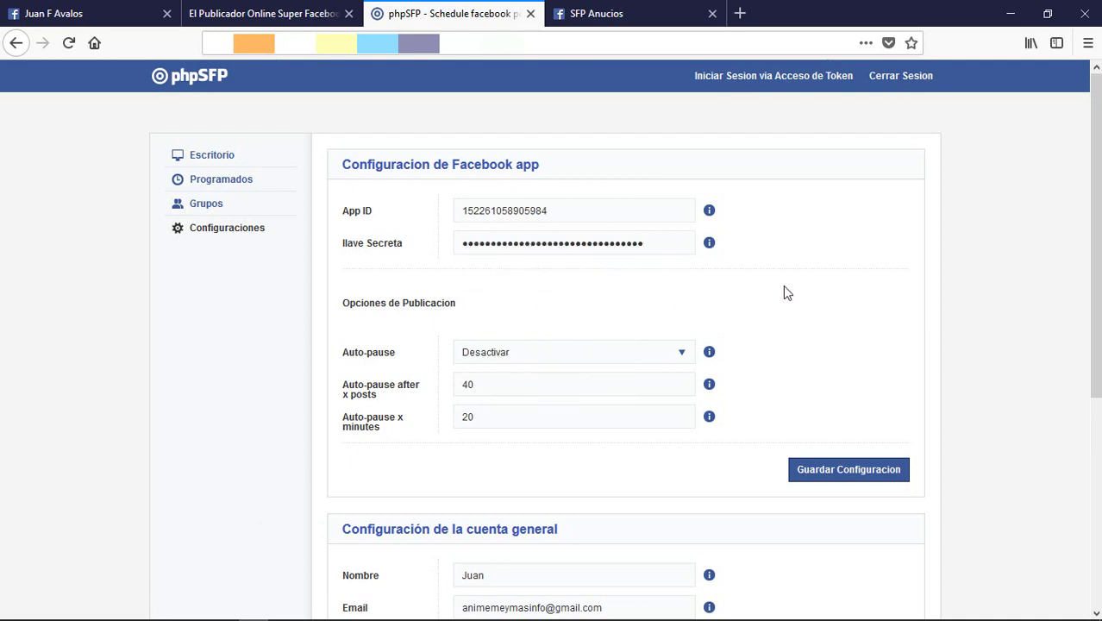
{"action": "left_click", "coordinate": [882, 476]}
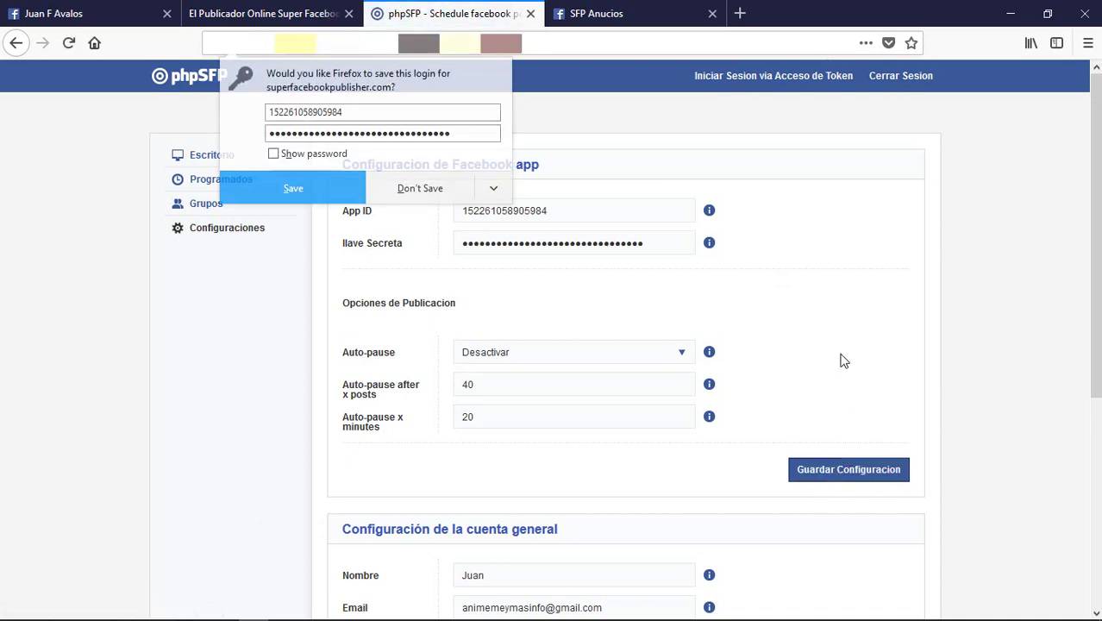
{"action": "scroll", "coordinate": [815, 399], "scroll_direction": "down", "scroll_amount": 3}
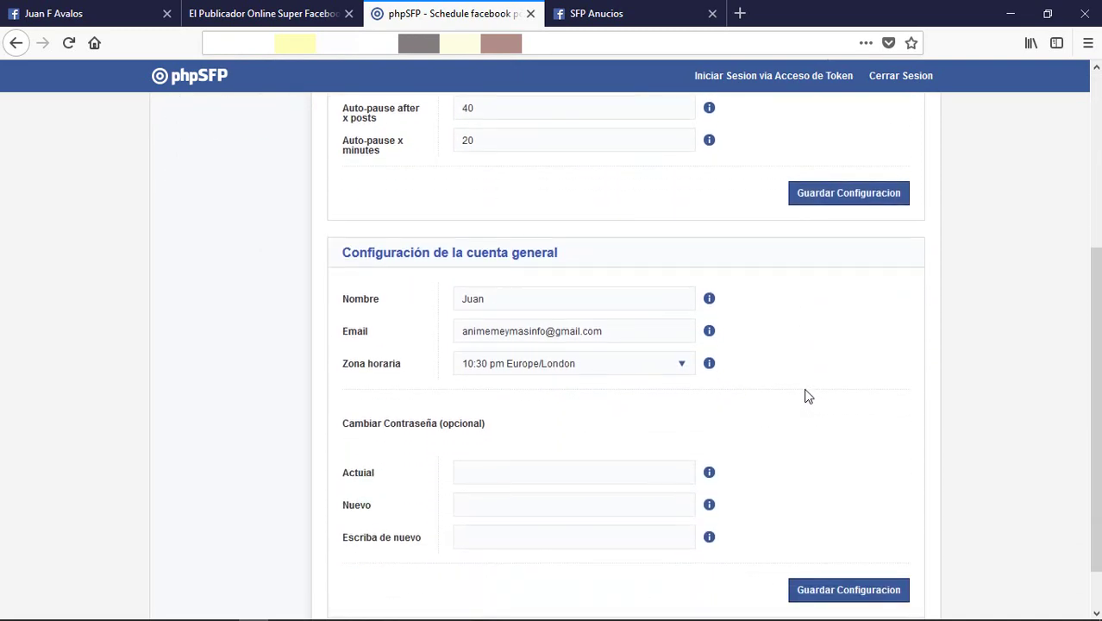
Step: Change Zona horaria from Europe/London to (GMT-05:00) Quito and save the account settings
{"action": "scroll", "coordinate": [807, 396], "scroll_direction": "down", "scroll_amount": 1}
{"action": "left_click", "coordinate": [579, 310]}
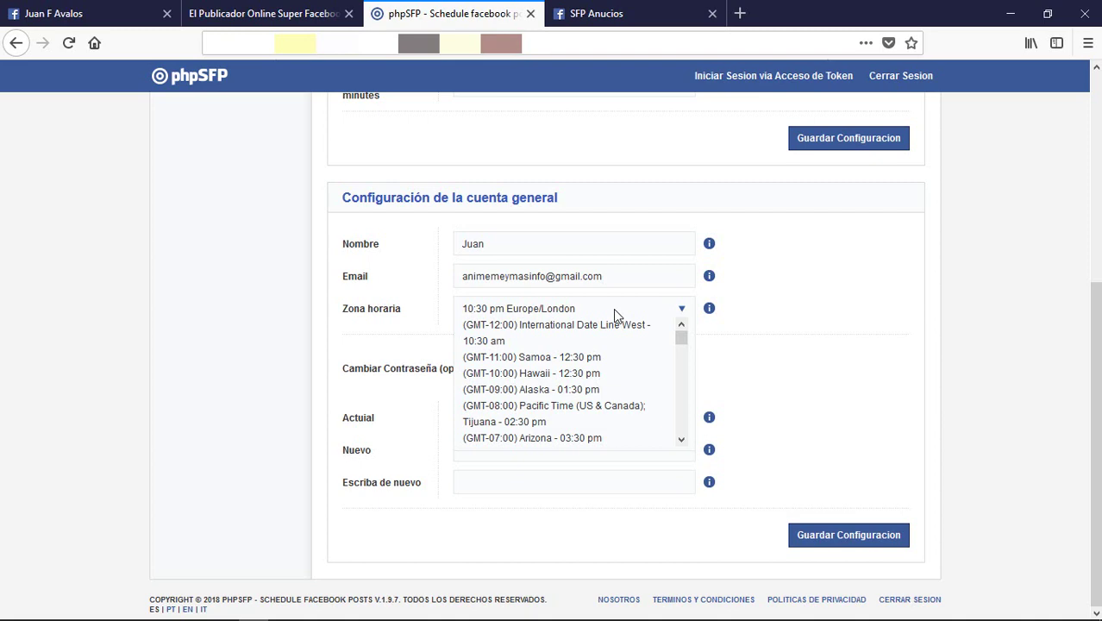
{"action": "left_click", "coordinate": [730, 352]}
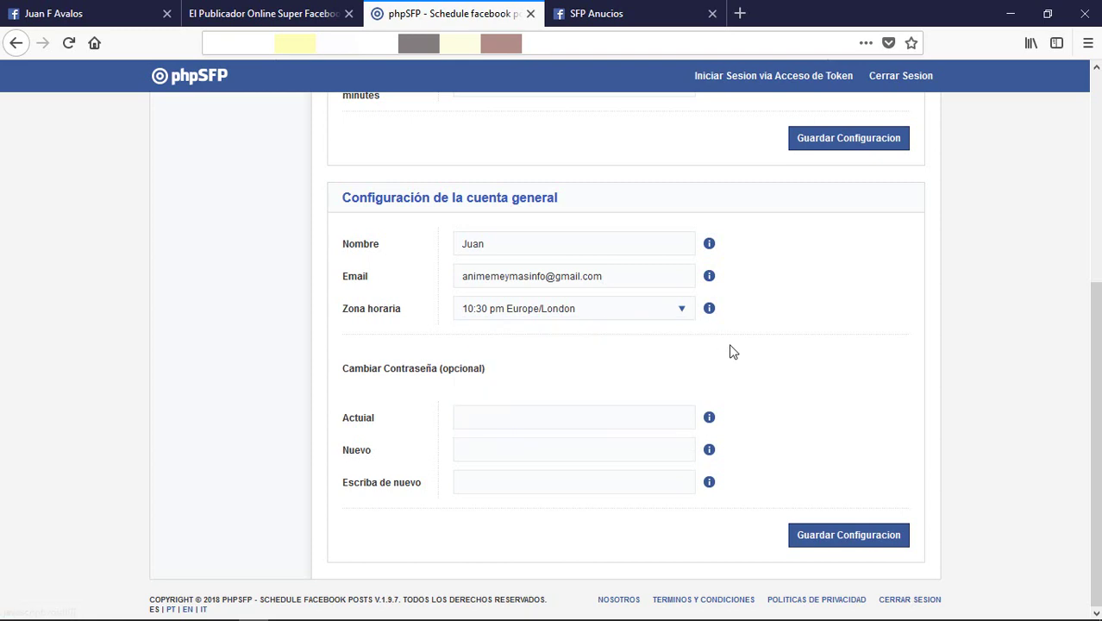
{"action": "left_click", "coordinate": [671, 314]}
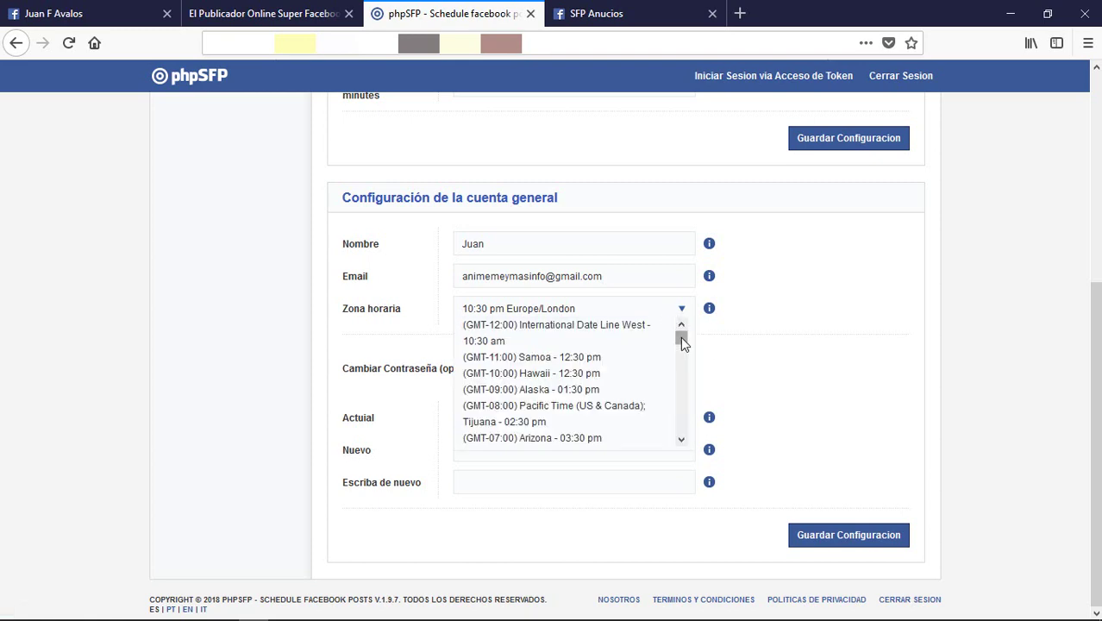
{"action": "left_click_drag", "start_coordinate": [681, 336], "coordinate": [682, 350]}
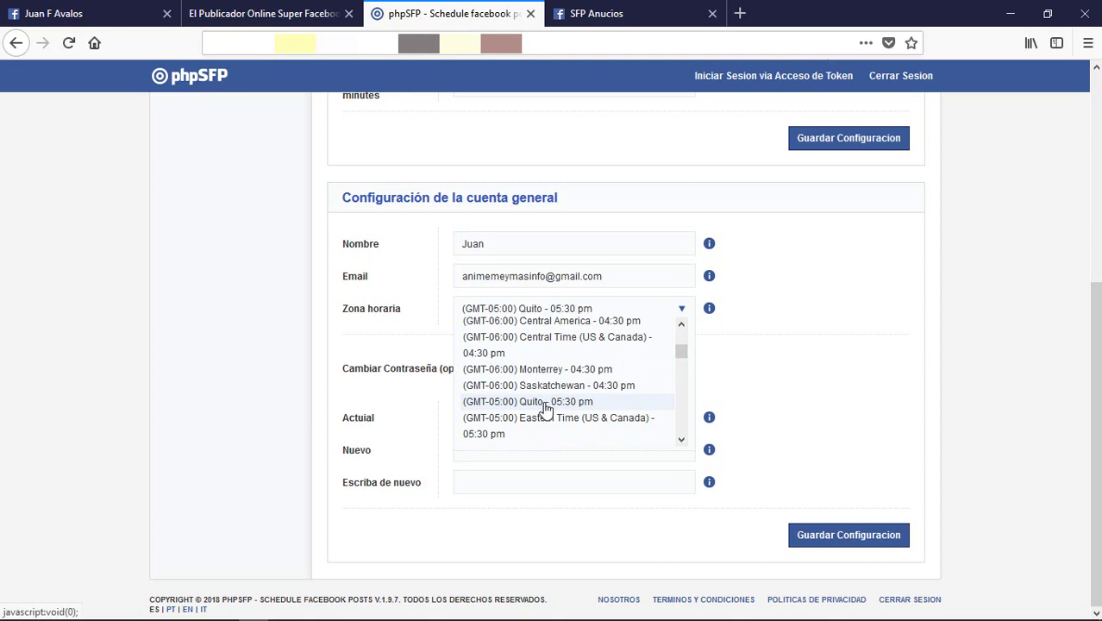
{"action": "left_click", "coordinate": [545, 403]}
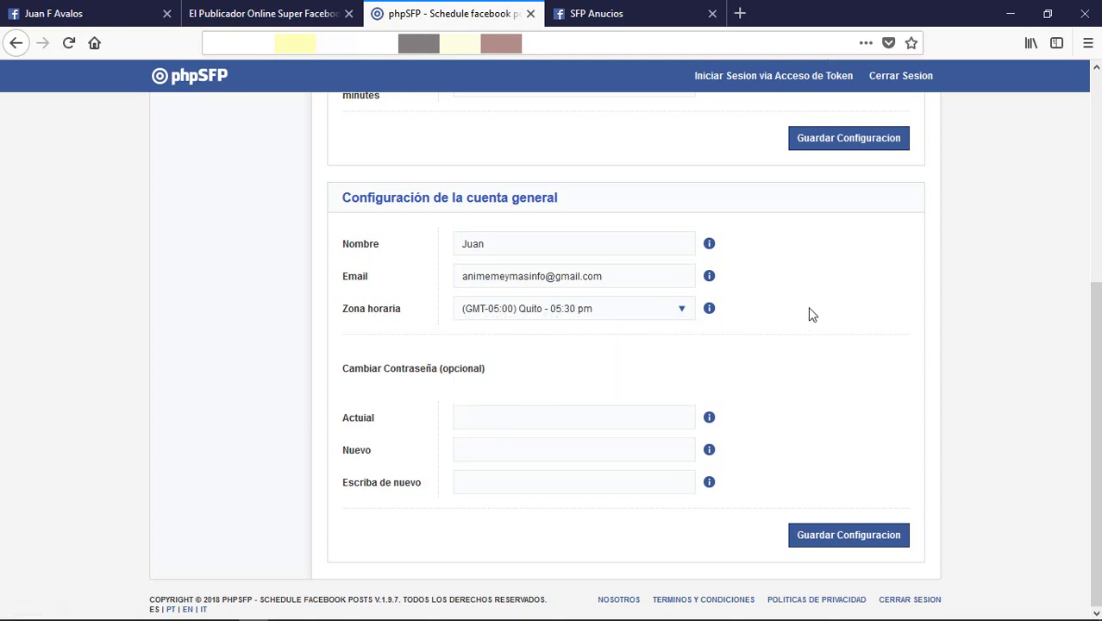
{"action": "left_click", "coordinate": [888, 537]}
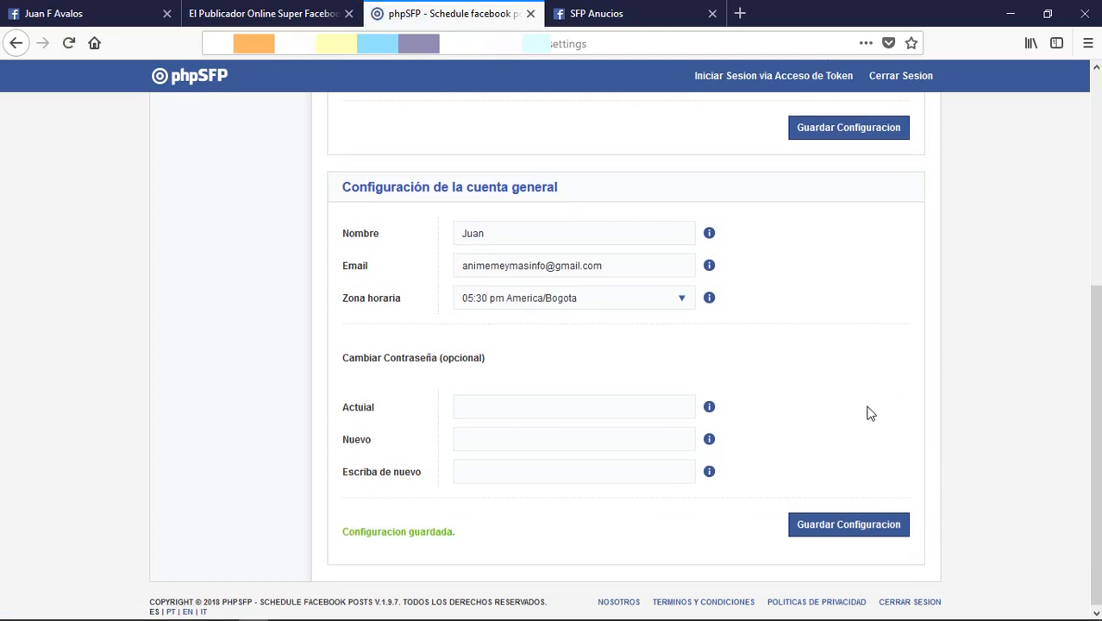
{"action": "scroll", "coordinate": [871, 413], "scroll_direction": "up", "scroll_amount": 5}
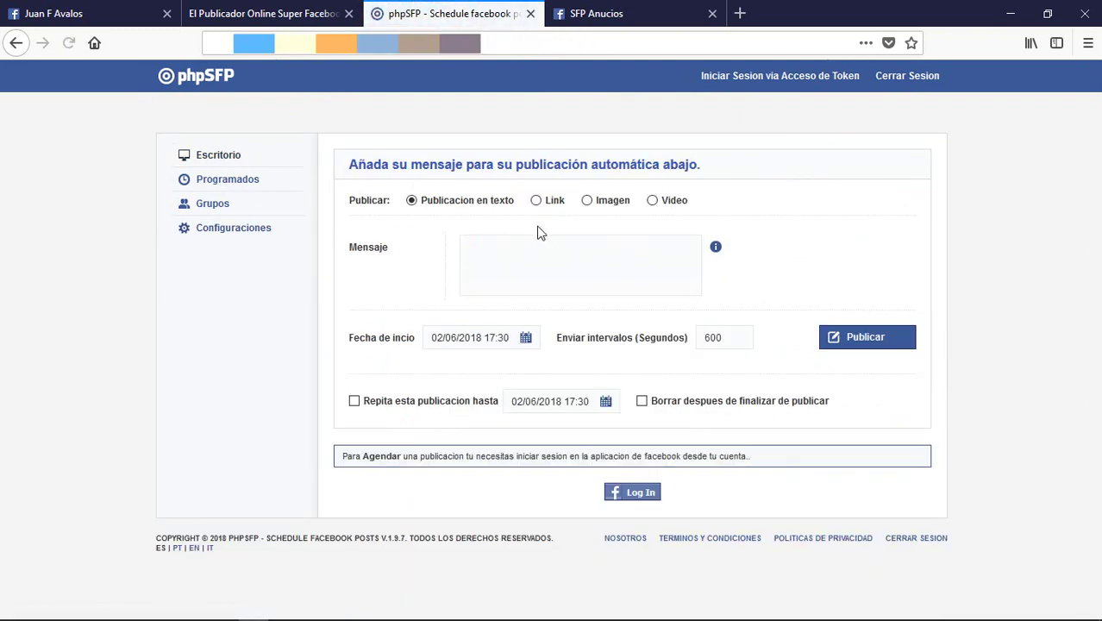
Step: Log in to Facebook and authorize SFP Anucios with public post visibility and group/page access
{"action": "left_click", "coordinate": [639, 496]}
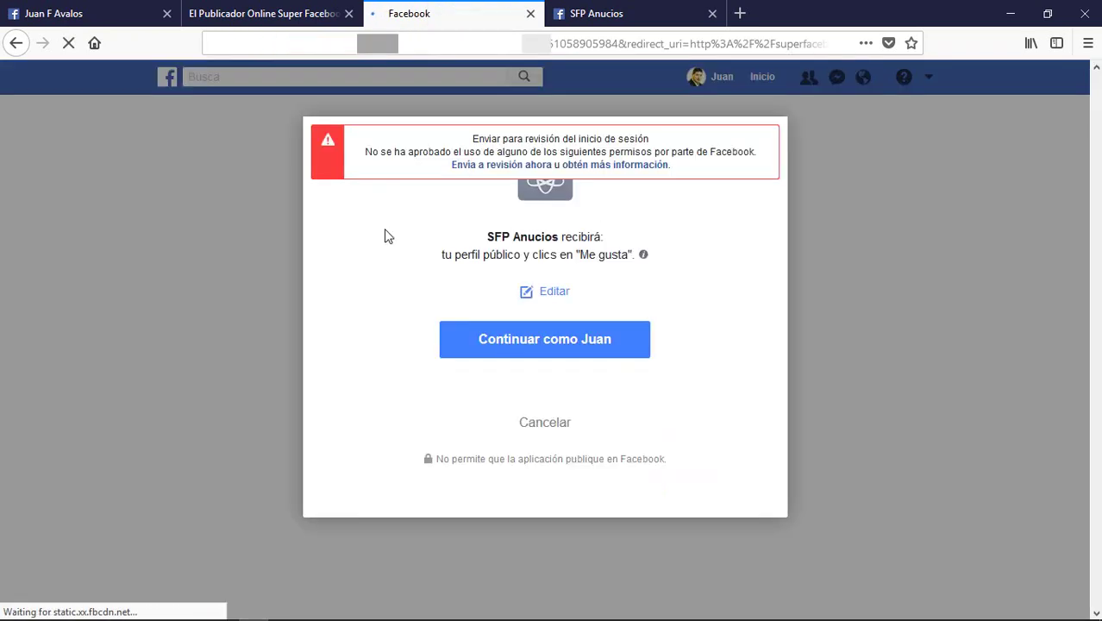
{"action": "left_click", "coordinate": [626, 352]}
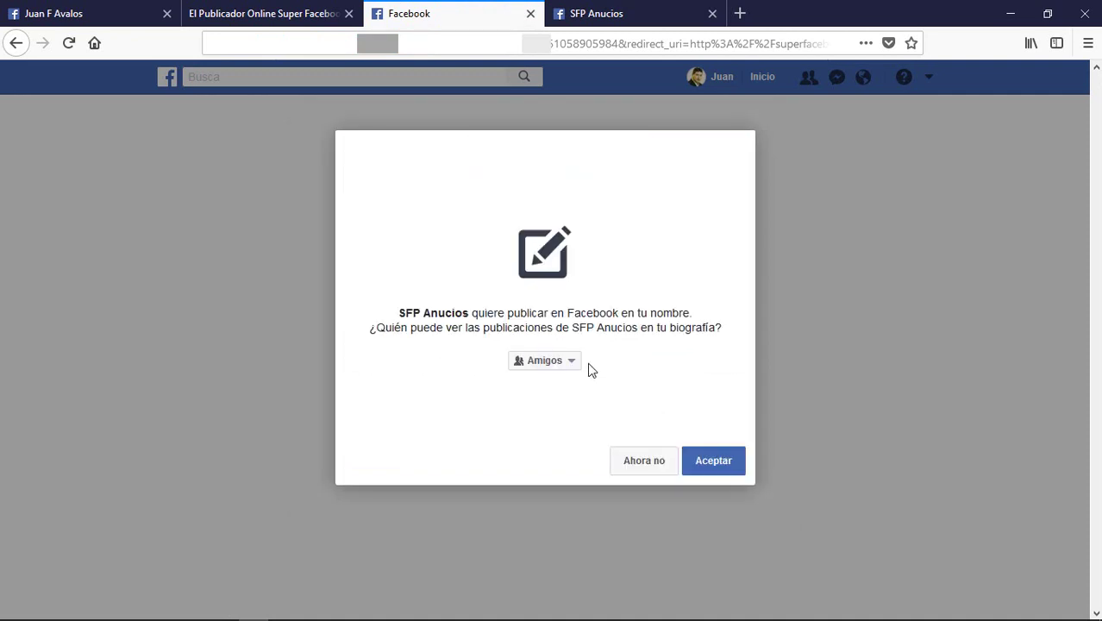
{"action": "left_click", "coordinate": [570, 362]}
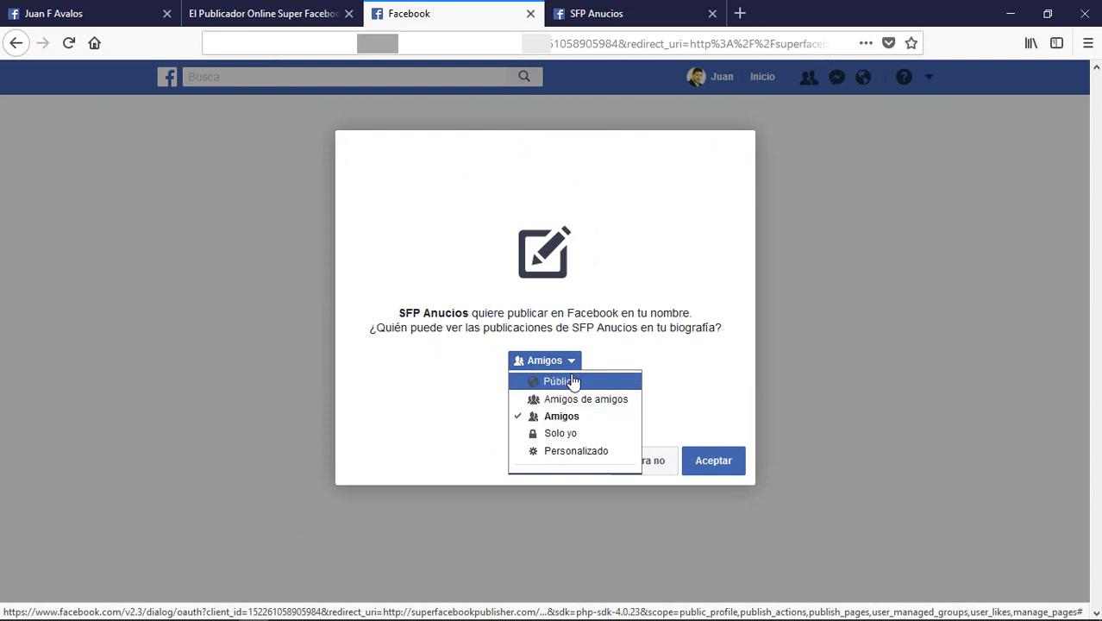
{"action": "left_click", "coordinate": [573, 381]}
{"action": "left_click", "coordinate": [727, 465]}
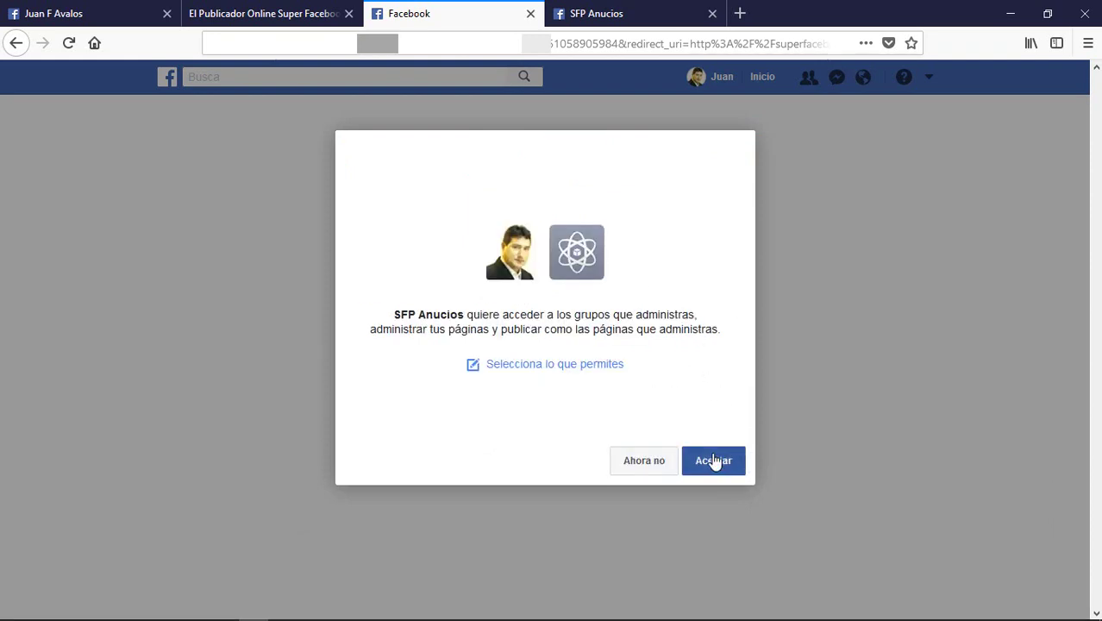
{"action": "left_click", "coordinate": [714, 462]}
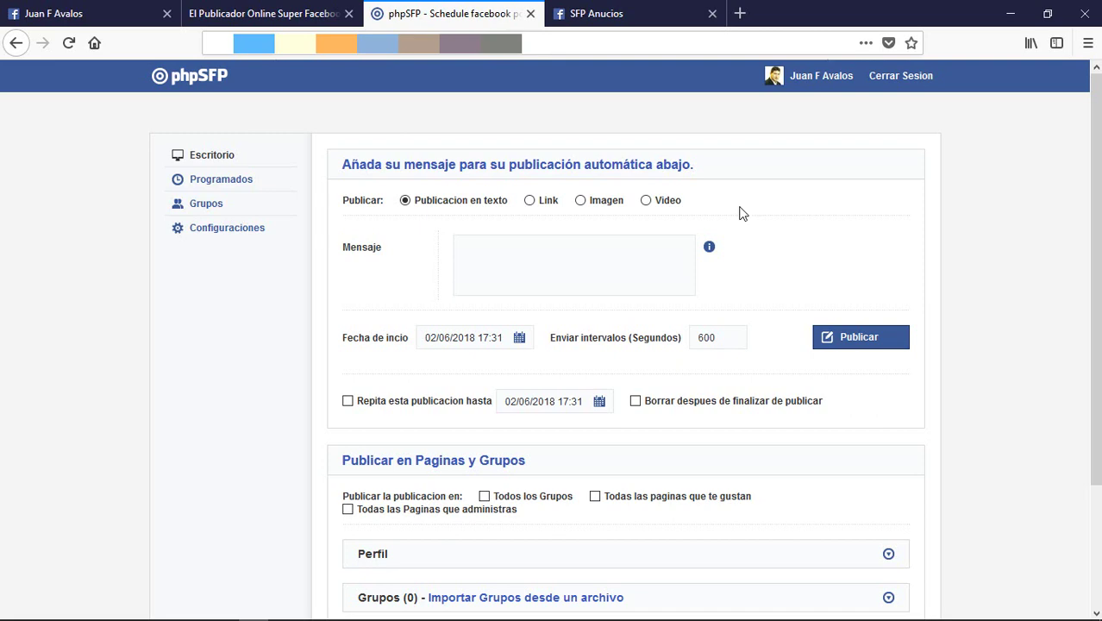
Step: Open 'Importar Grupos desde un archivo' and follow its 'Grupos de Facebook' link into a new tab
{"action": "scroll", "coordinate": [739, 216], "scroll_direction": "down", "scroll_amount": 3}
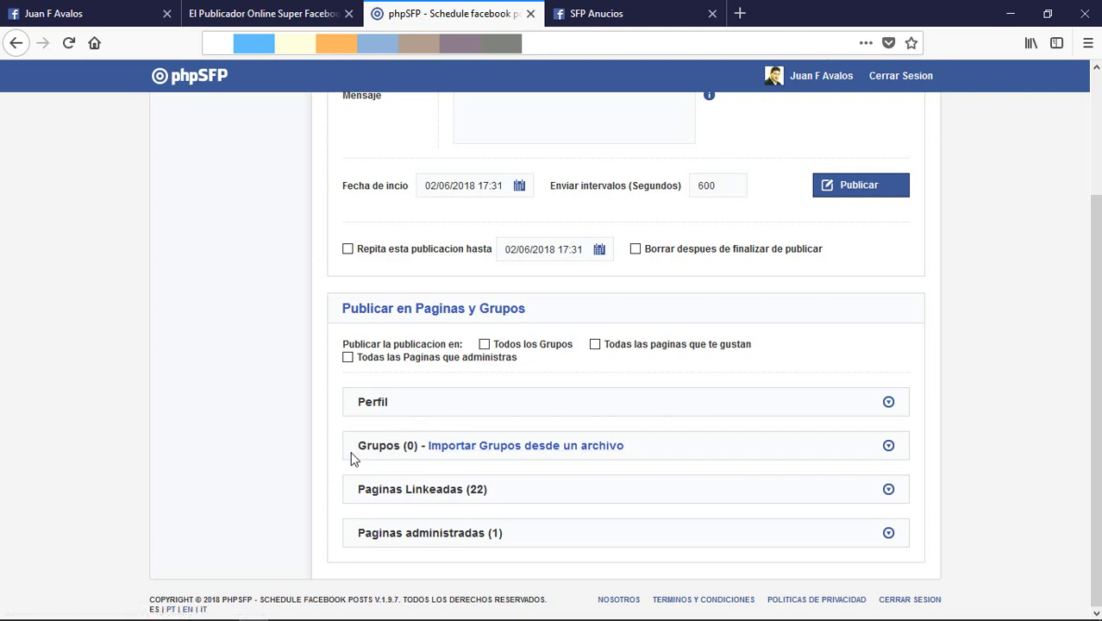
{"action": "left_click", "coordinate": [507, 448]}
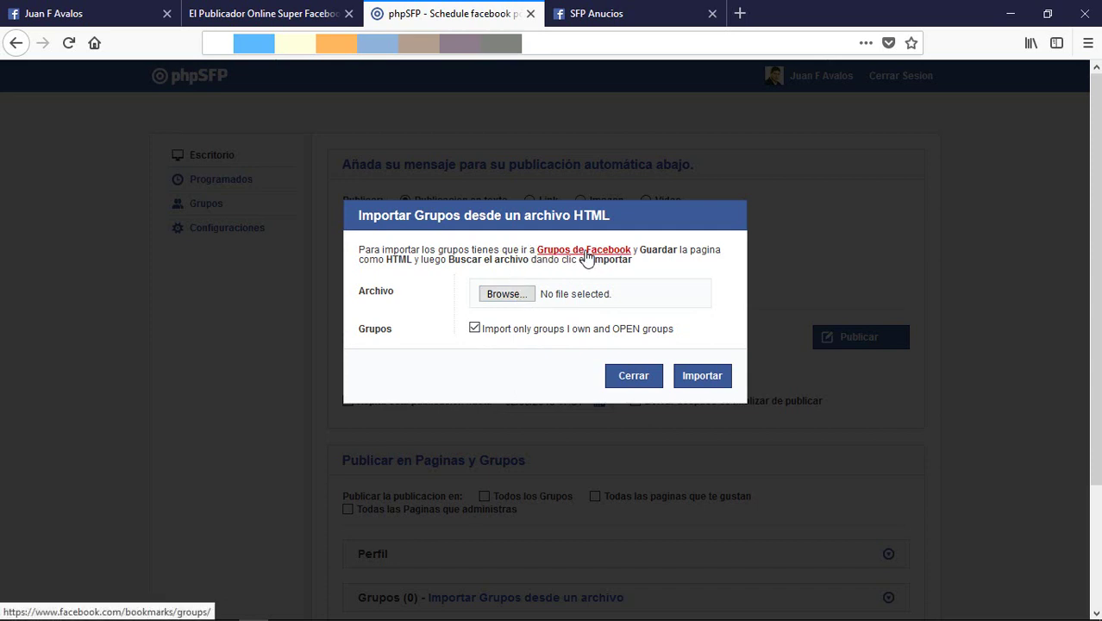
{"action": "left_click", "coordinate": [586, 254]}
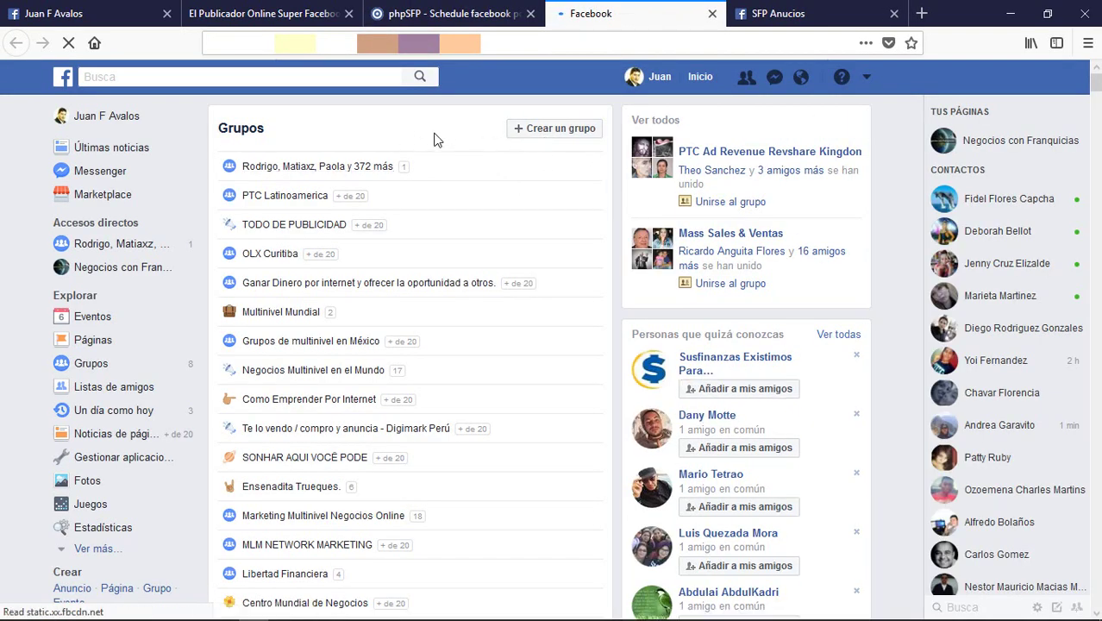
Step: Save the Facebook Grupos page to the desktop as HTML-only file Grups FB.htm
{"action": "right_click", "coordinate": [387, 128]}
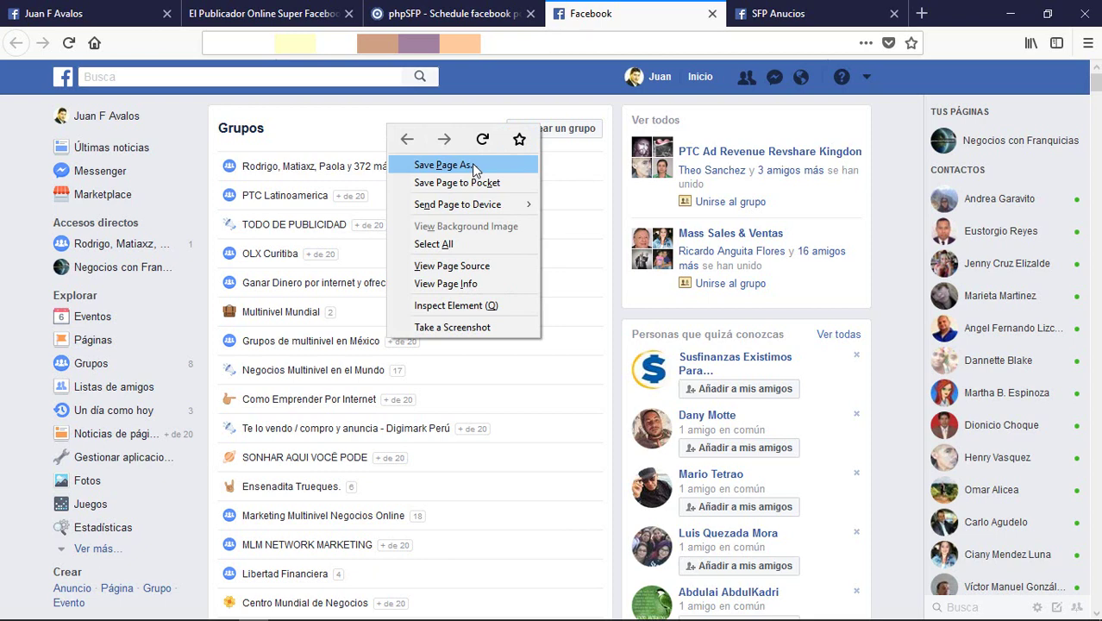
{"action": "left_click", "coordinate": [473, 166]}
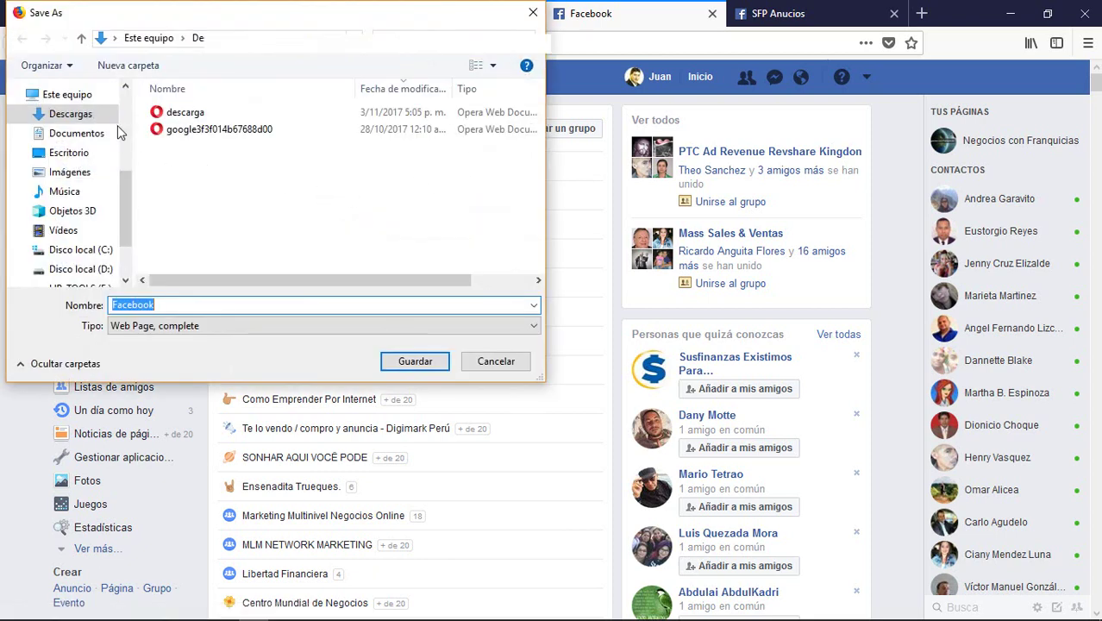
{"action": "left_click_drag", "start_coordinate": [125, 174], "coordinate": [120, 114]}
{"action": "left_click", "coordinate": [71, 89]}
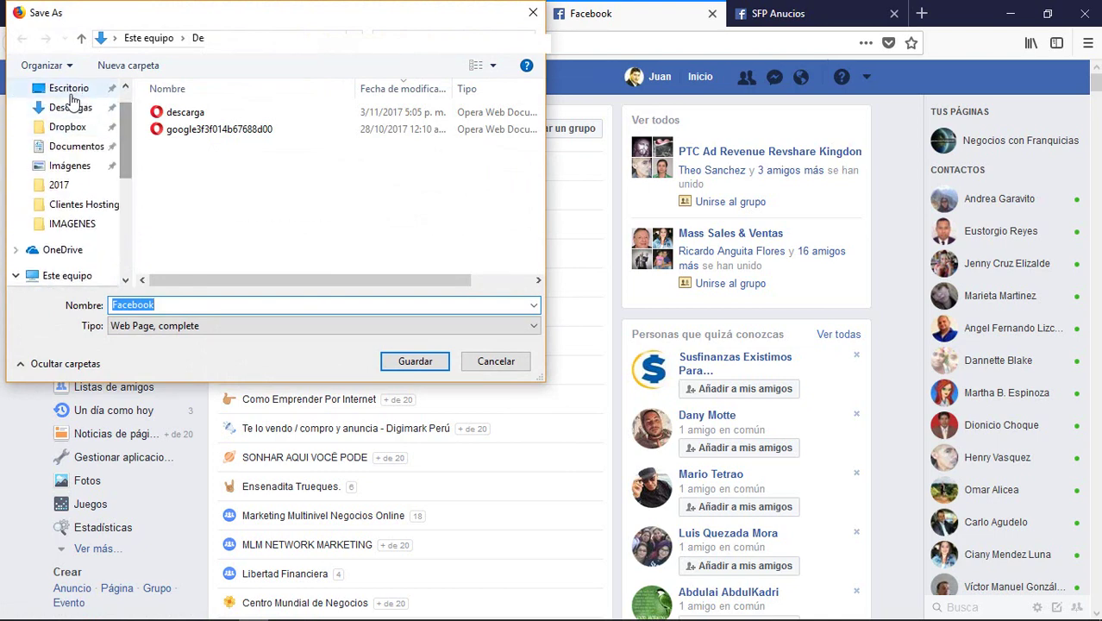
{"action": "double_click", "coordinate": [179, 305]}
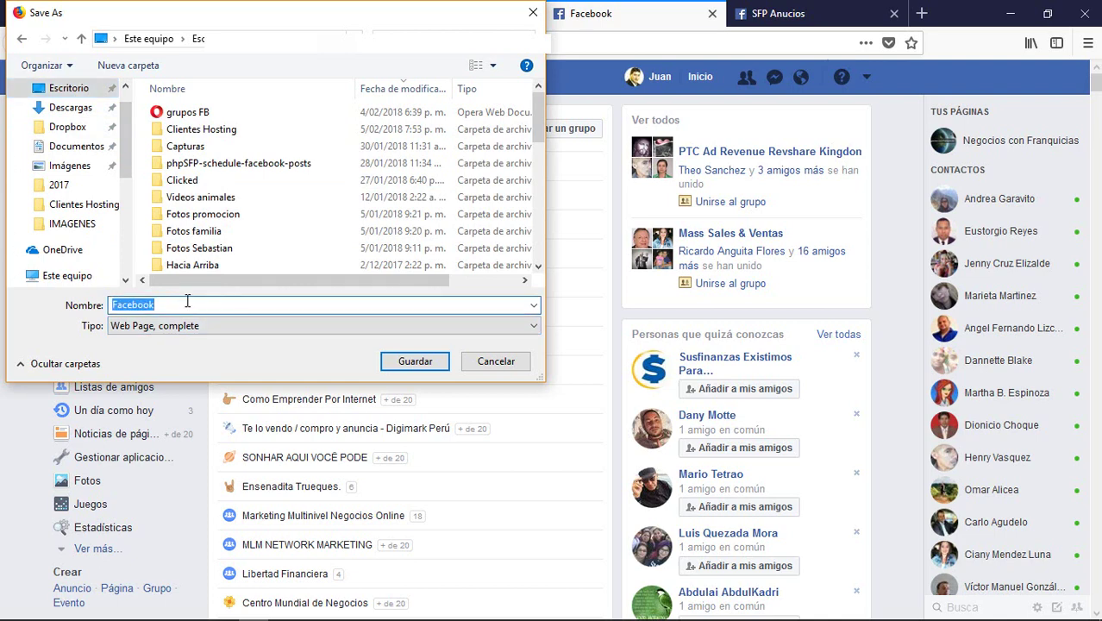
{"action": "type", "text": "Grups FB"}
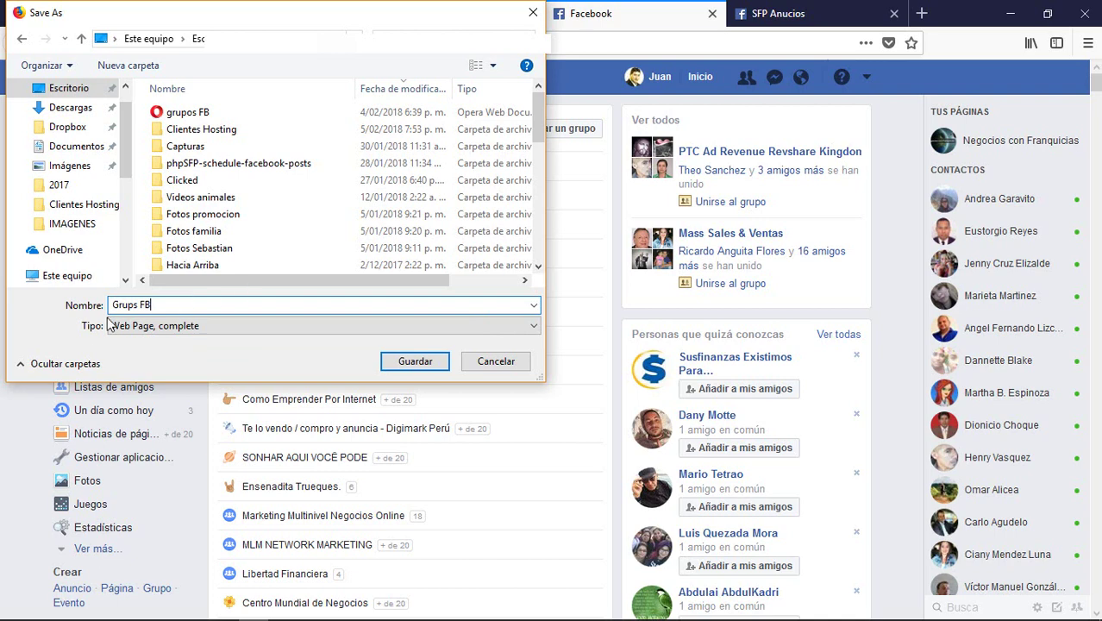
{"action": "left_click", "coordinate": [179, 326]}
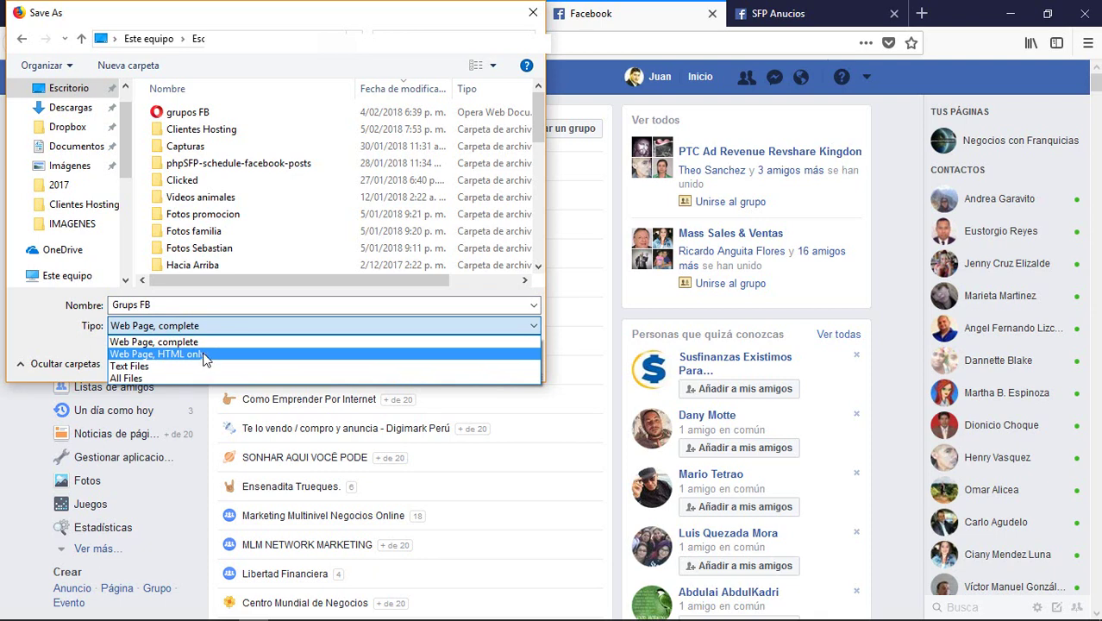
{"action": "left_click", "coordinate": [207, 355]}
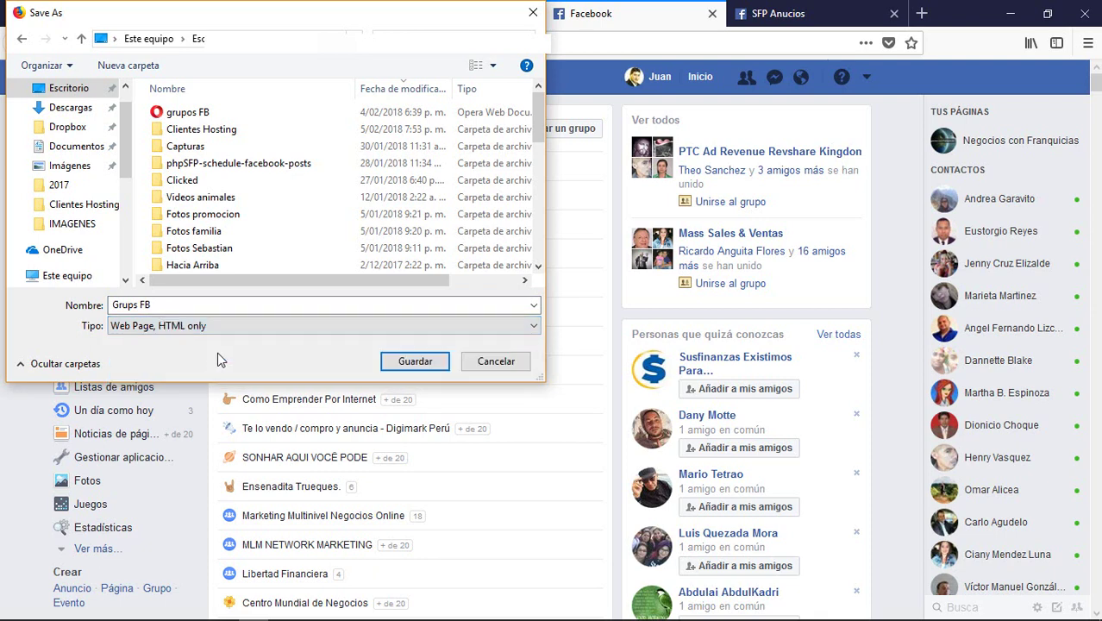
{"action": "left_click", "coordinate": [406, 360]}
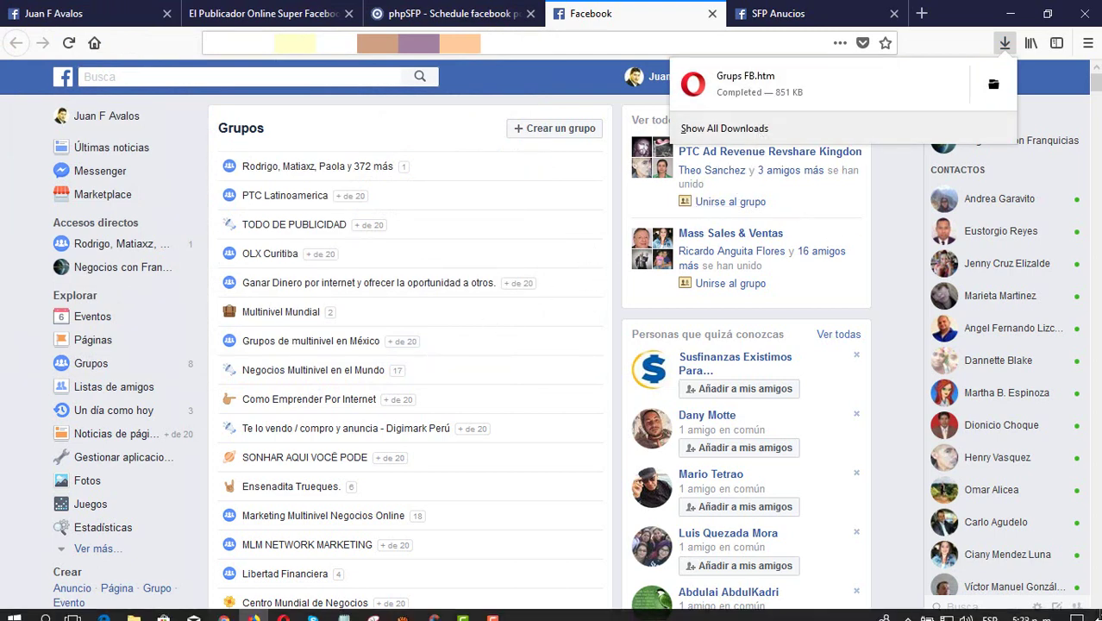
Step: Minimize both browser windows, then restore the one showing the Facebook groups page
{"action": "left_click", "coordinate": [1009, 13]}
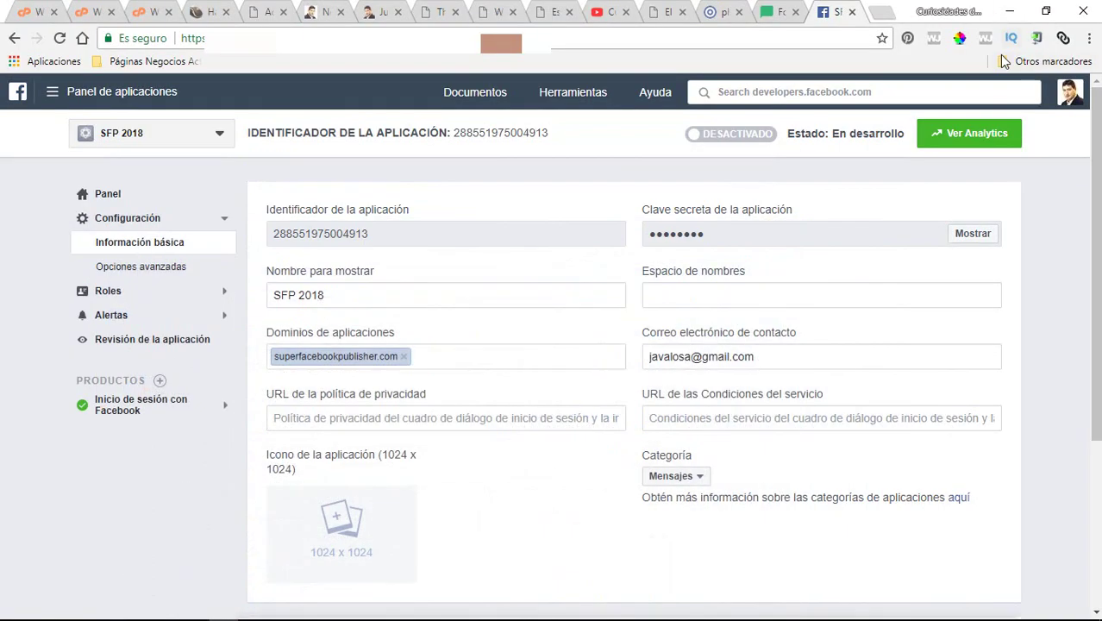
{"action": "left_click", "coordinate": [1006, 6]}
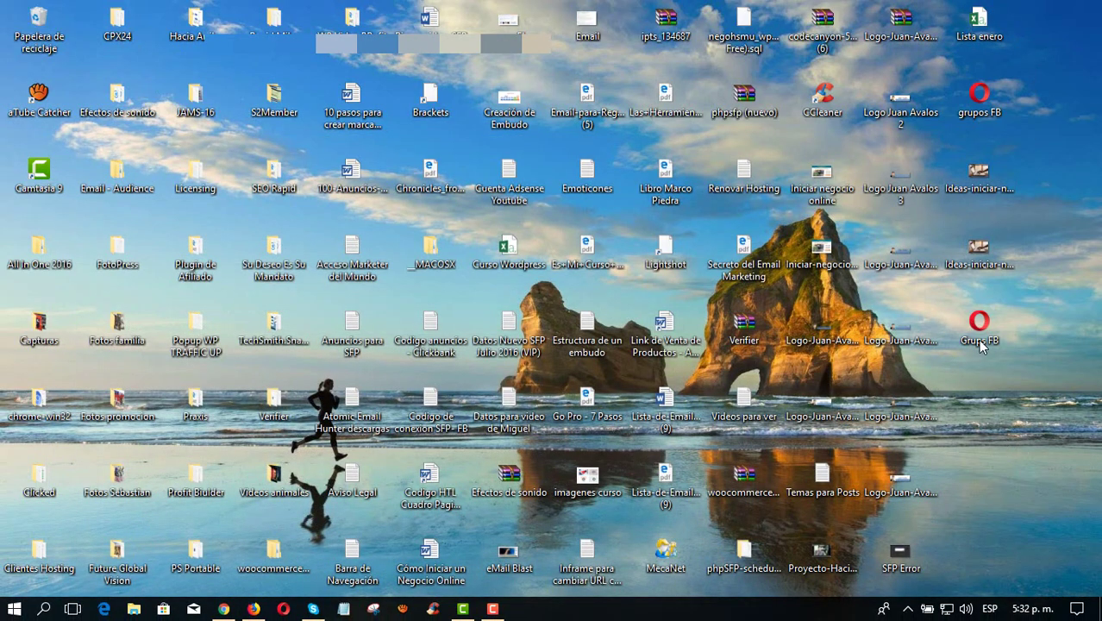
{"action": "left_click", "coordinate": [227, 609]}
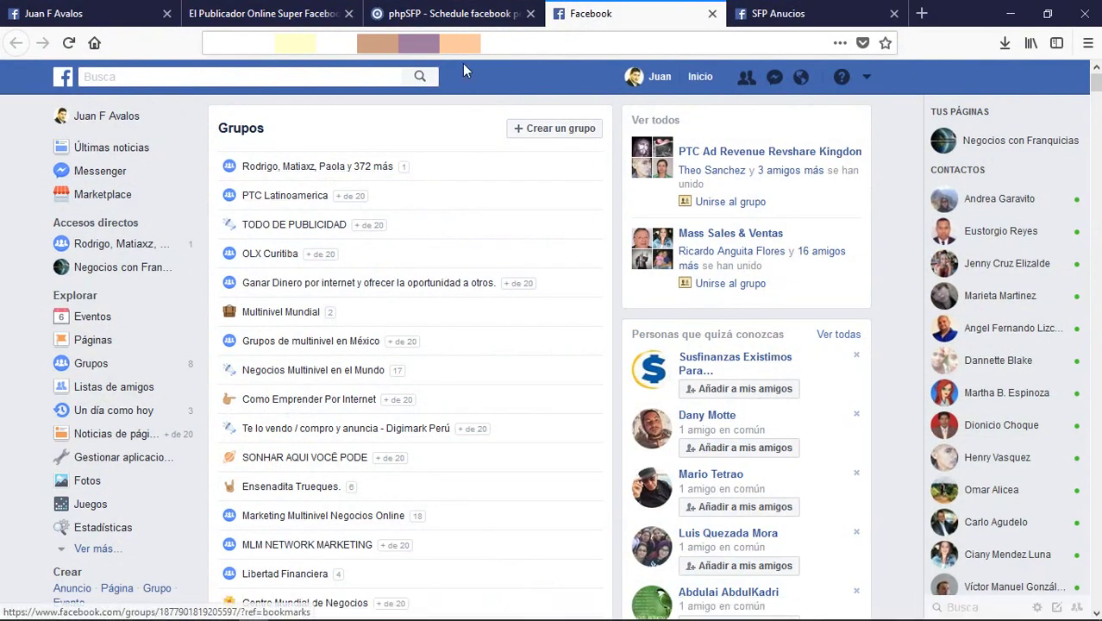
Step: Import the groups from the desktop file Grups FB.htm and close the success message
{"action": "left_click", "coordinate": [444, 16]}
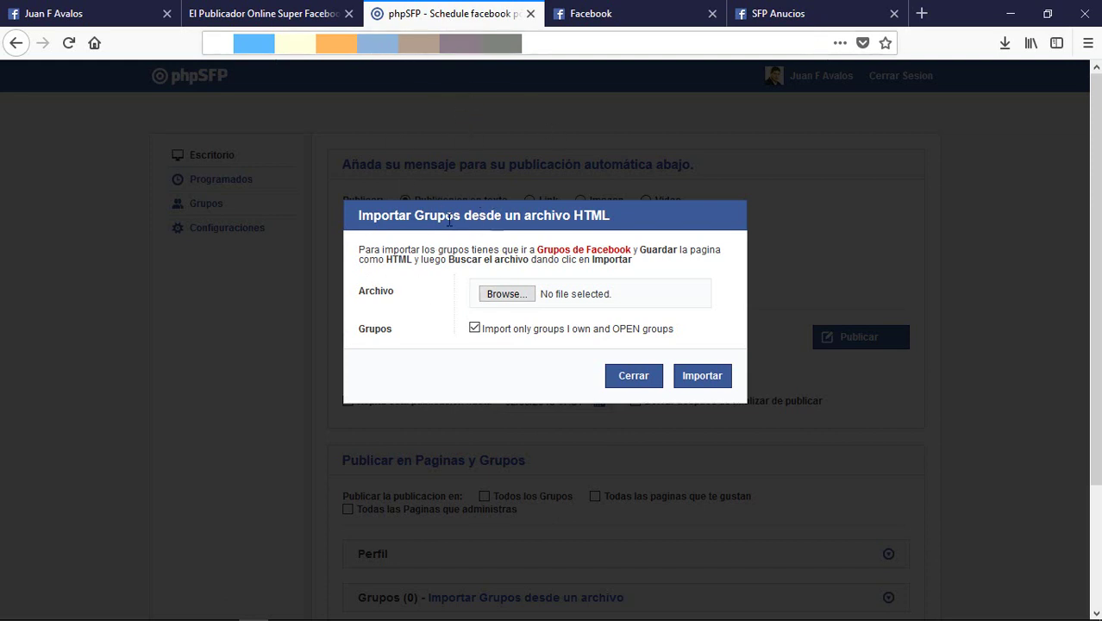
{"action": "left_click", "coordinate": [508, 298]}
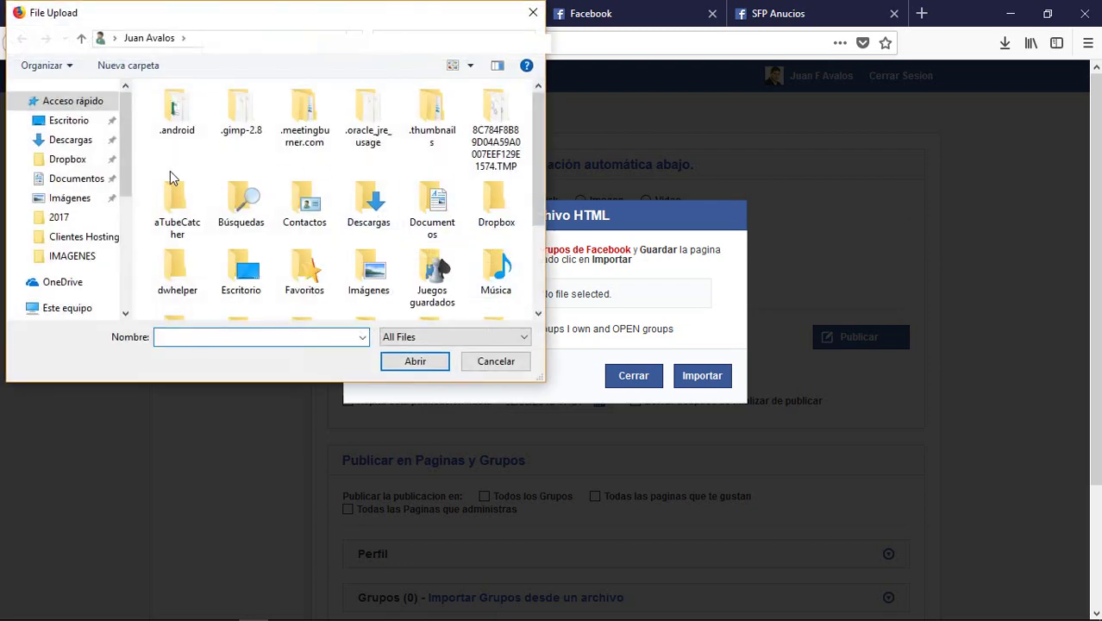
{"action": "left_click", "coordinate": [73, 121]}
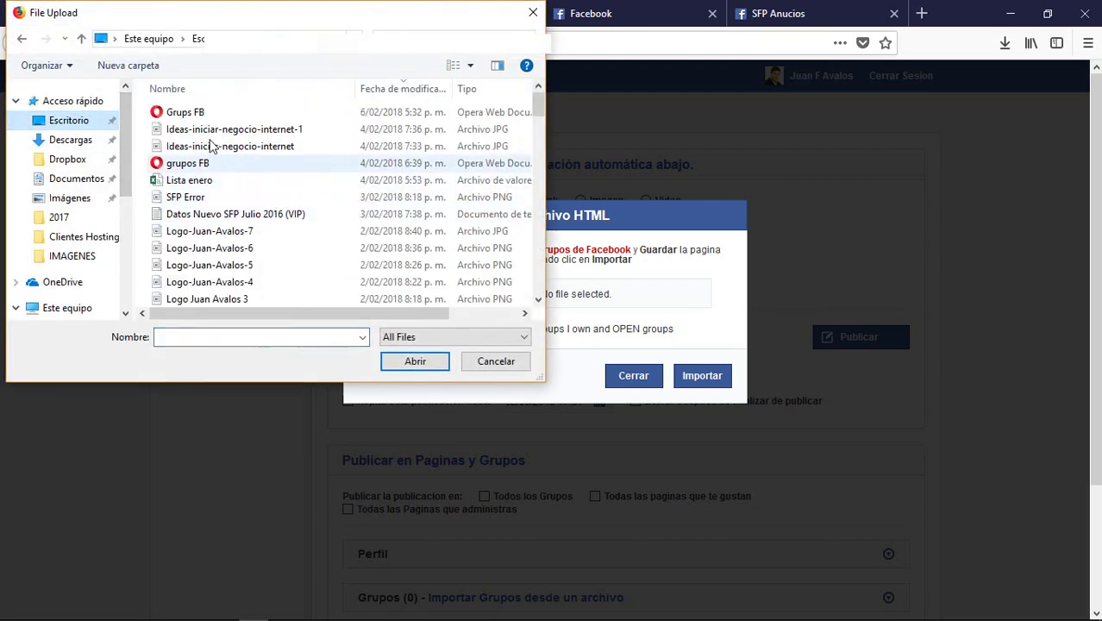
{"action": "double_click", "coordinate": [200, 112]}
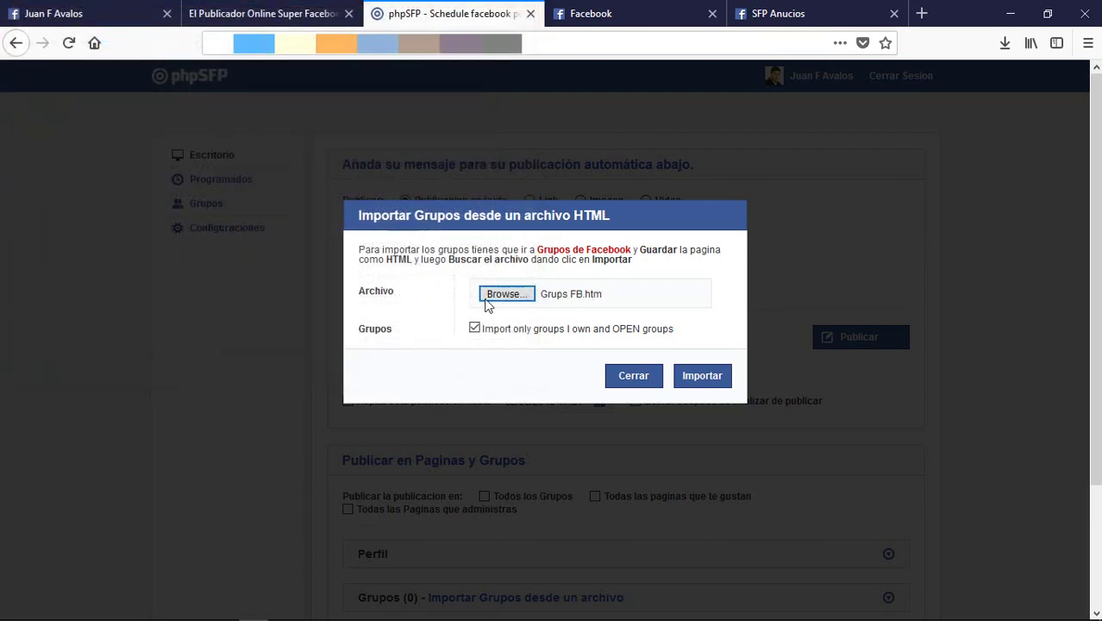
{"action": "left_click", "coordinate": [704, 380]}
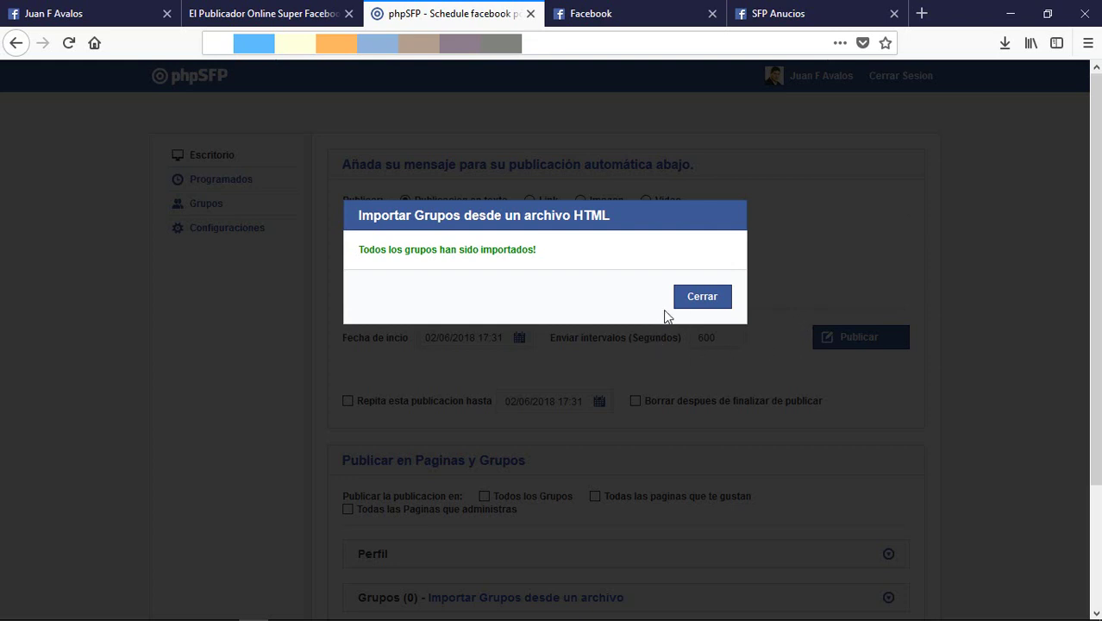
{"action": "left_click_drag", "start_coordinate": [541, 250], "coordinate": [355, 251]}
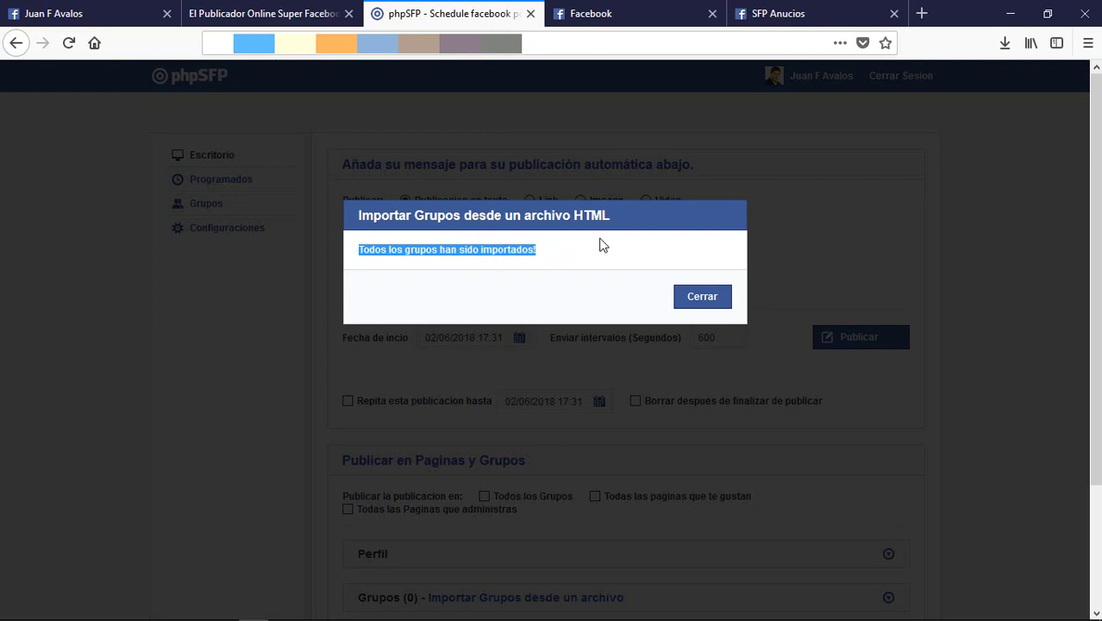
{"action": "left_click", "coordinate": [715, 309]}
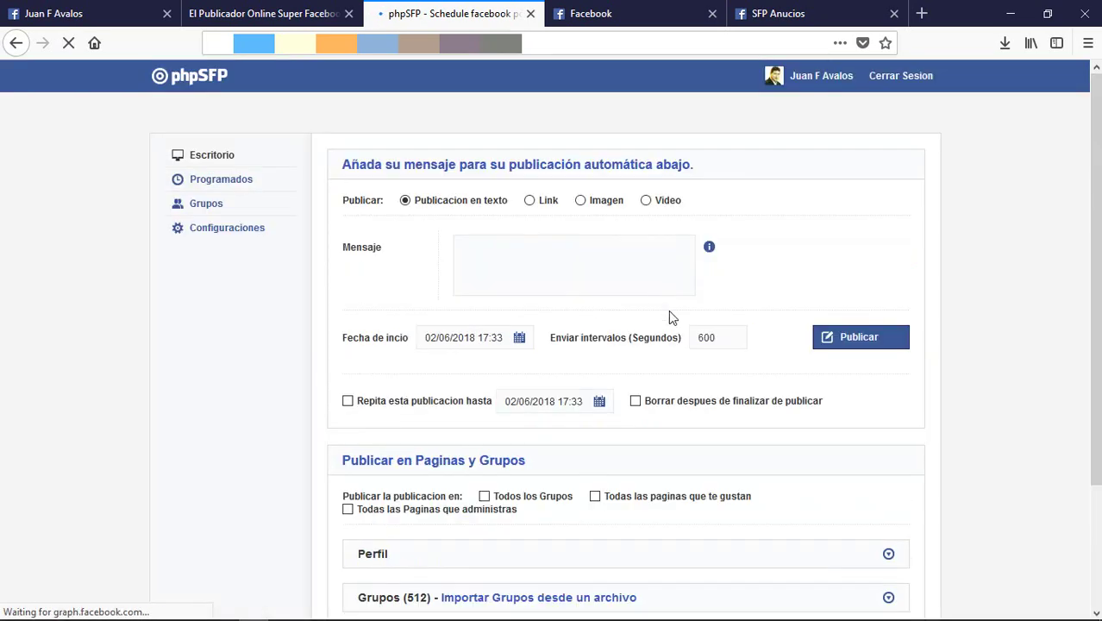
Step: Check the dashboard shows Grupos (512), then switch to the El Publicador Online tutorial tab
{"action": "scroll", "coordinate": [716, 449], "scroll_direction": "down", "scroll_amount": 3}
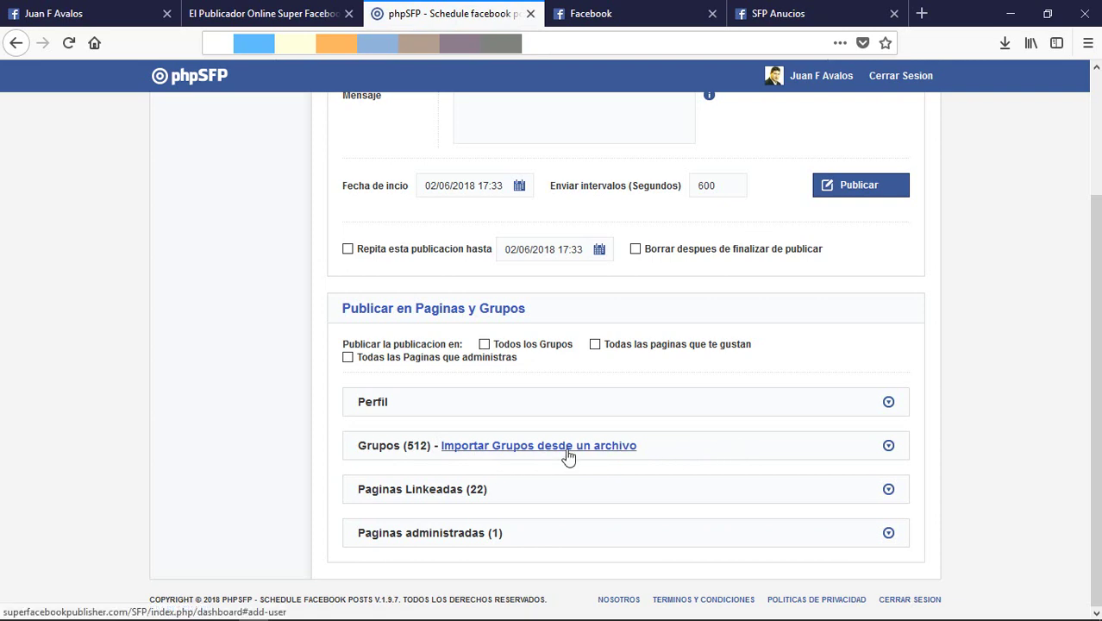
{"action": "scroll", "coordinate": [759, 423], "scroll_direction": "up", "scroll_amount": 3}
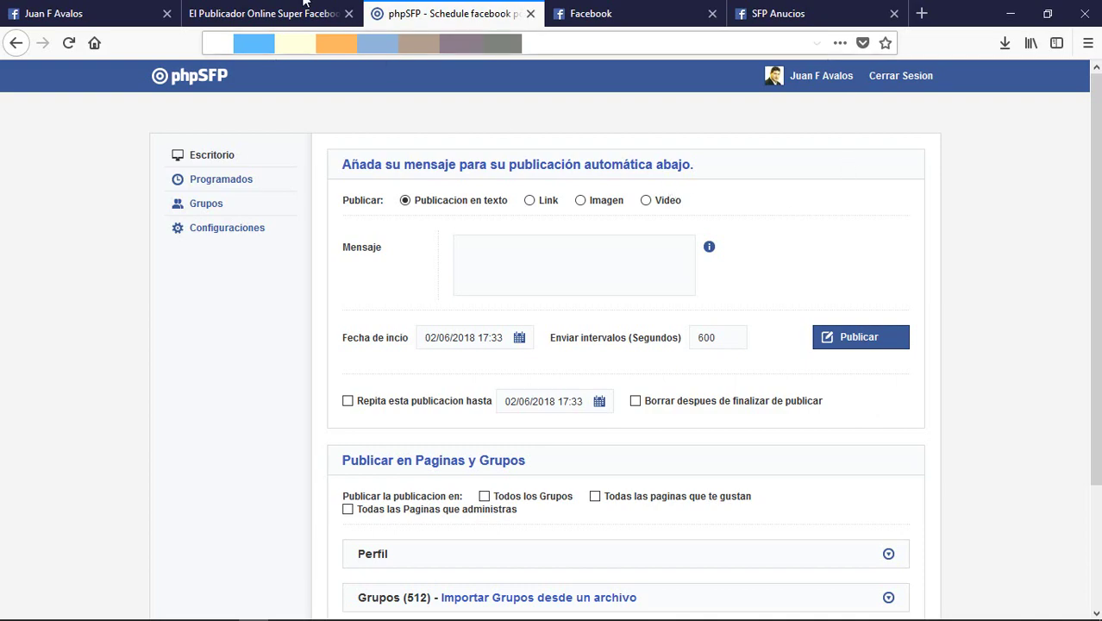
{"action": "left_click", "coordinate": [277, 14]}
{"action": "scroll", "coordinate": [663, 259], "scroll_direction": "down", "scroll_amount": 6}
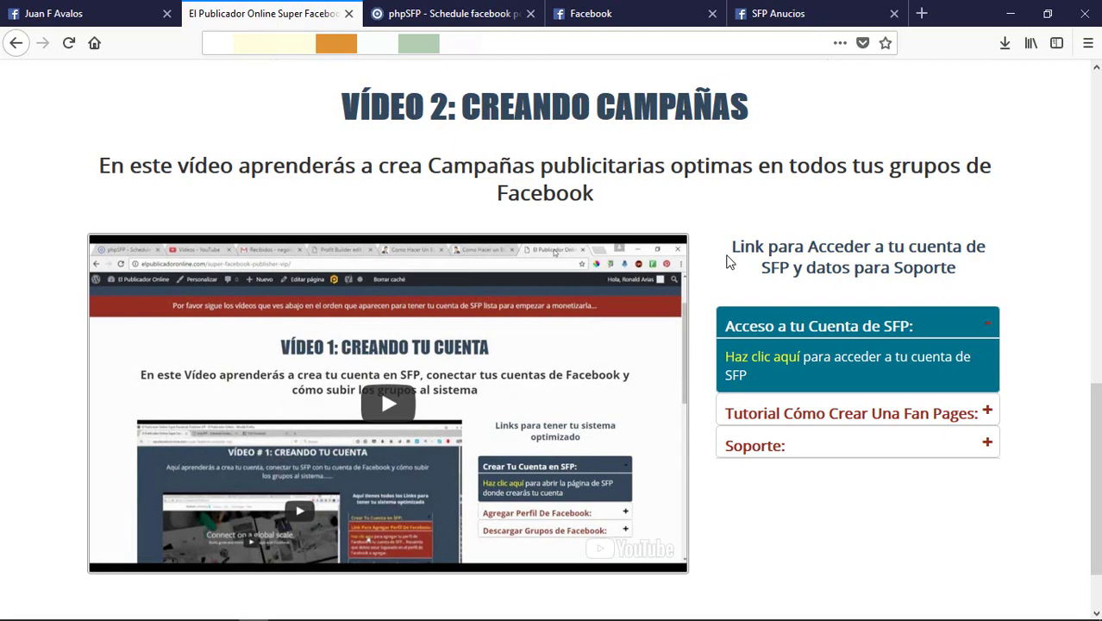
{"action": "scroll", "coordinate": [716, 285], "scroll_direction": "up", "scroll_amount": 7}
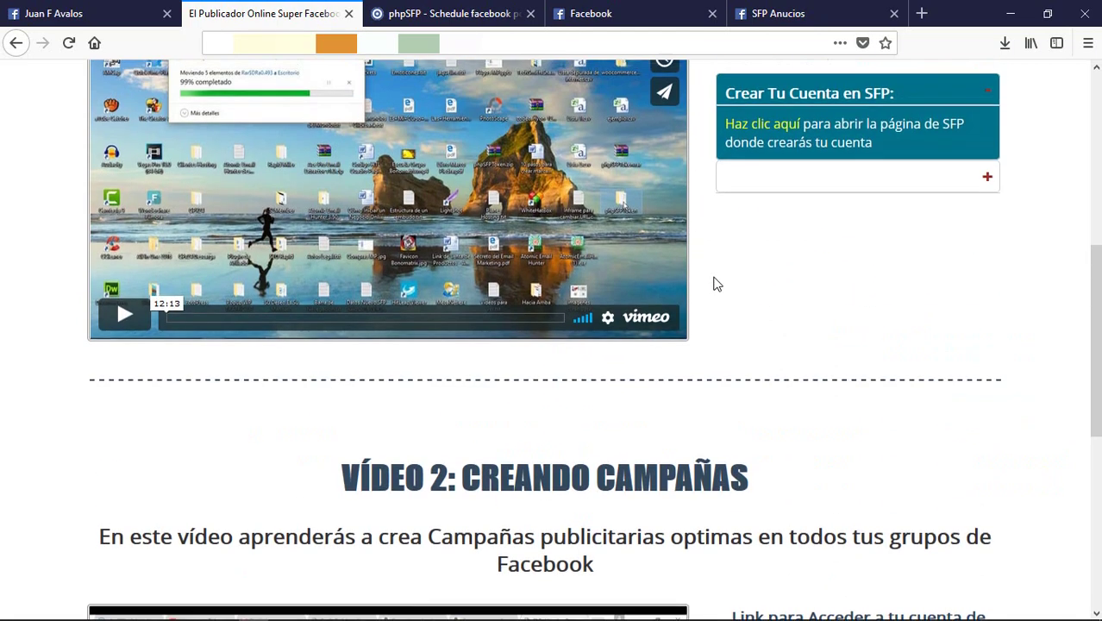